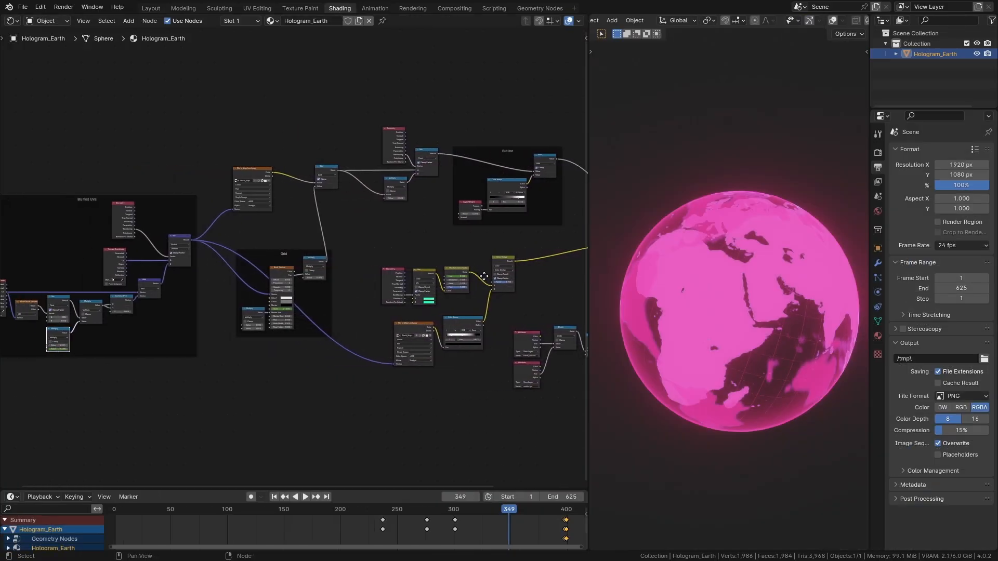
# Play the finished hologram Earth animation and examine its shader and geometry node setups
pyautogui.moveTo(239, 282)
pyautogui.mouseDown(button='middle')
pyautogui.moveTo(303, 283)
pyautogui.moveTo(379, 338)
pyautogui.moveTo(478, 320)
pyautogui.moveTo(67, 281)
pyautogui.moveTo(235, 270)
pyautogui.mouseUp(button='middle')
pyautogui.press('space')
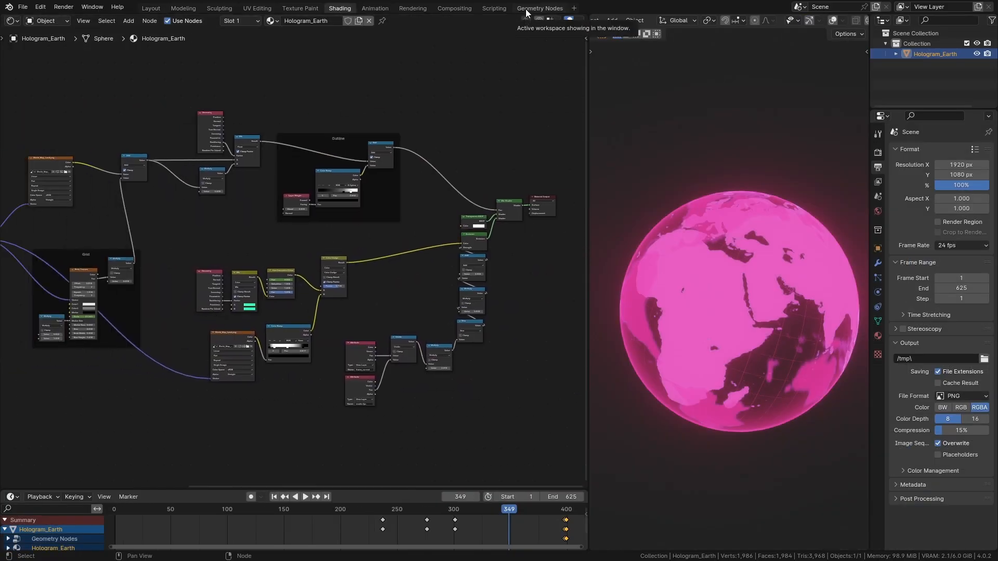
pyautogui.click(535, 8)
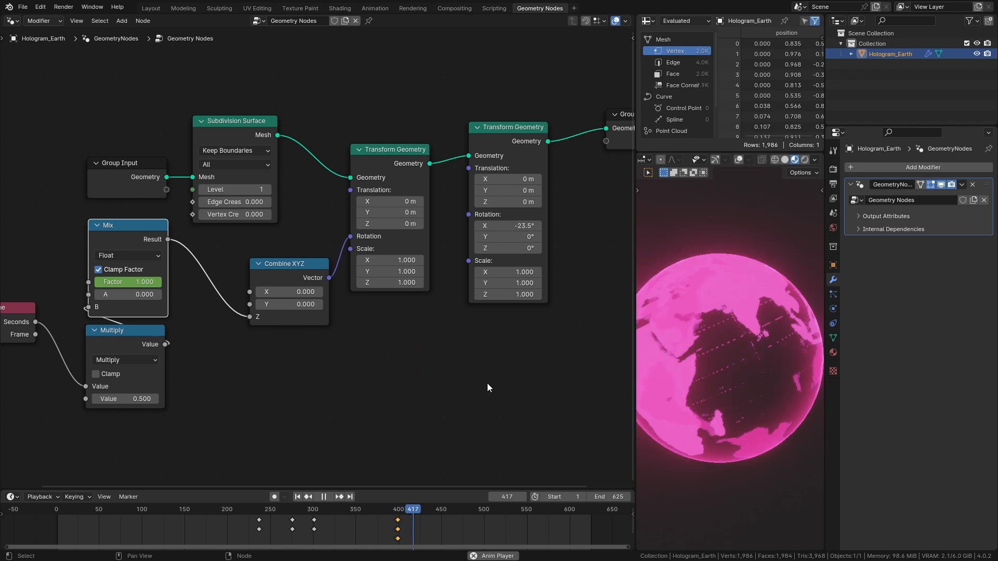
pyautogui.moveTo(633, 330); pyautogui.dragTo(562, 330)
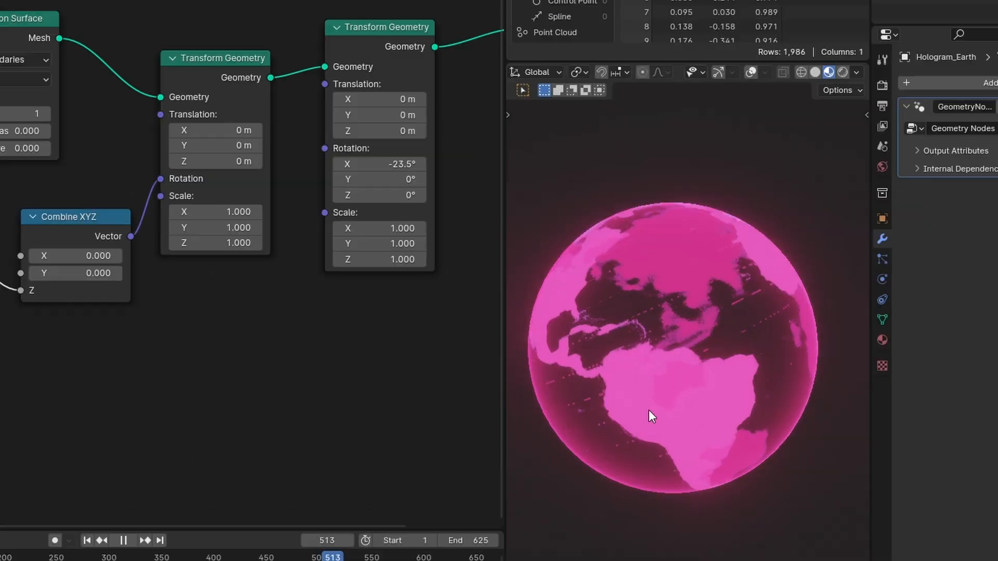
# Add a UV sphere to the empty scene
pyautogui.hotkey('shift', 'a')
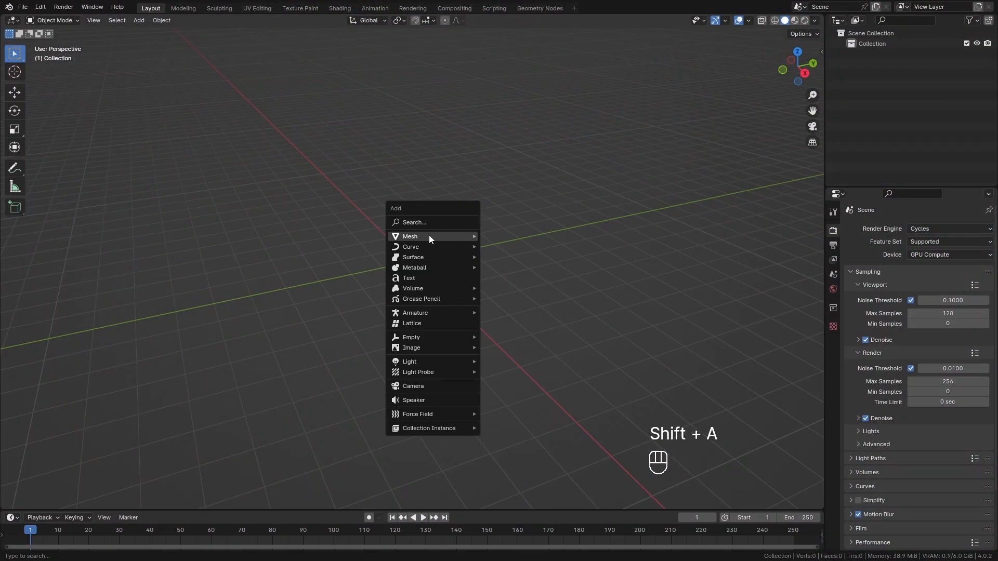
pyautogui.moveTo(429, 236)
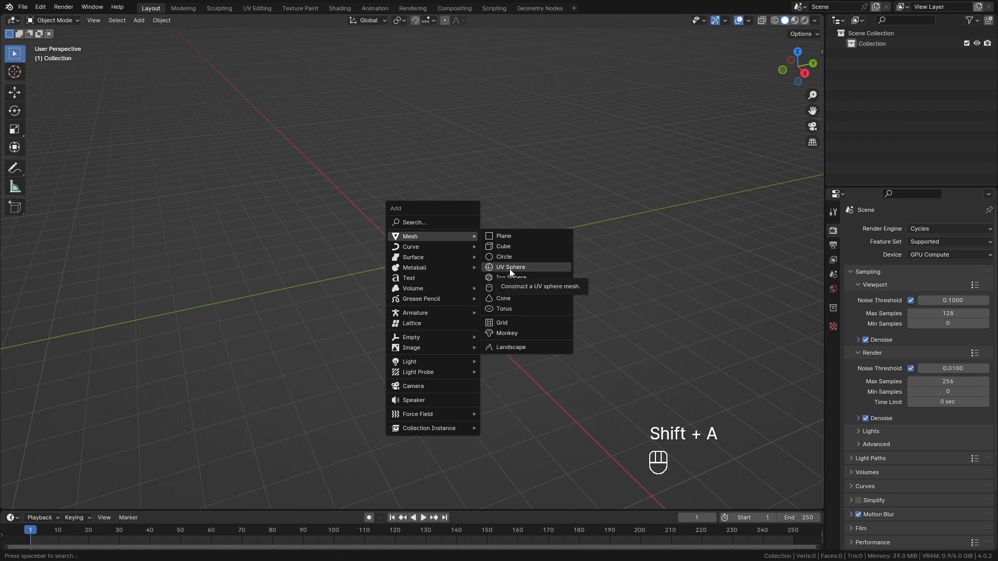
pyautogui.click(509, 269)
pyautogui.keyDown('ctrl'); pyautogui.moveTo(428, 361); pyautogui.dragTo(446, 288, button='middle'); pyautogui.keyUp('ctrl')
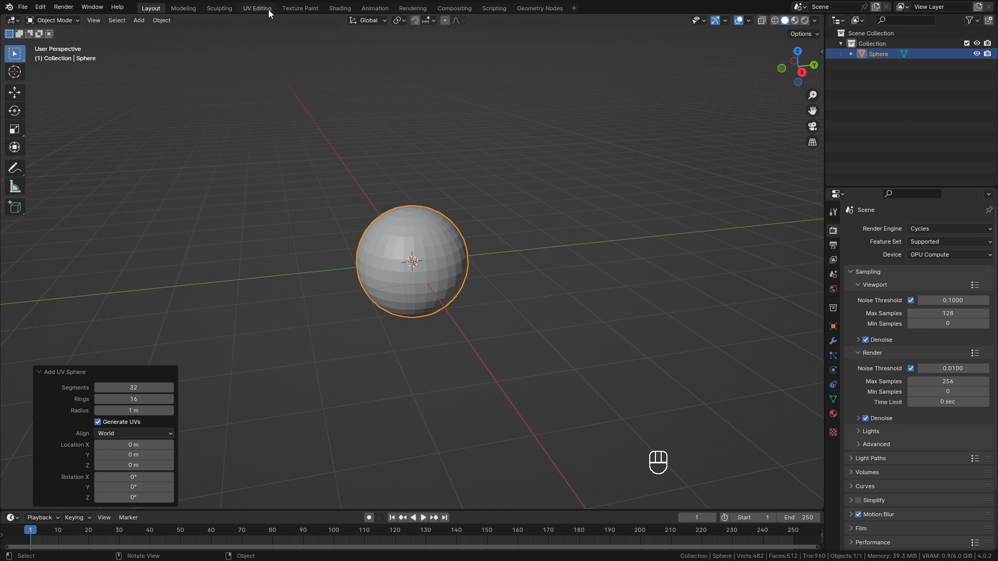
# Check the sphere's mesh in the UV Editing workspace, ending back in Object Mode in the Layout workspace
pyautogui.click(256, 9)
pyautogui.scroll(5, 546, 318)
pyautogui.scroll(3, 323, 357)
pyautogui.click(610, 237)
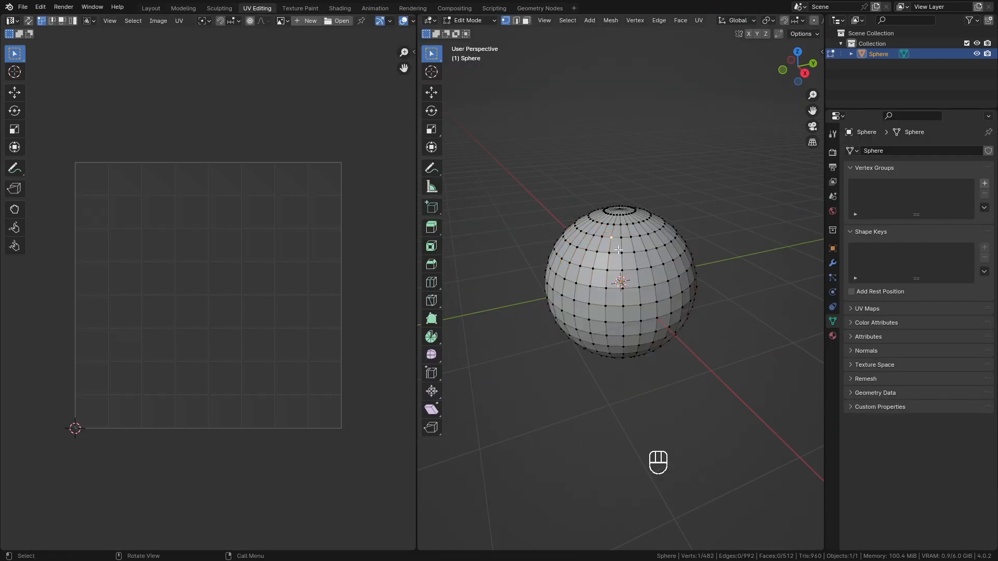
pyautogui.press('Tab')
pyautogui.click(150, 8)
# Shade the sphere smooth and rename the object Hologram_Earth
pyautogui.rightClick(434, 235)
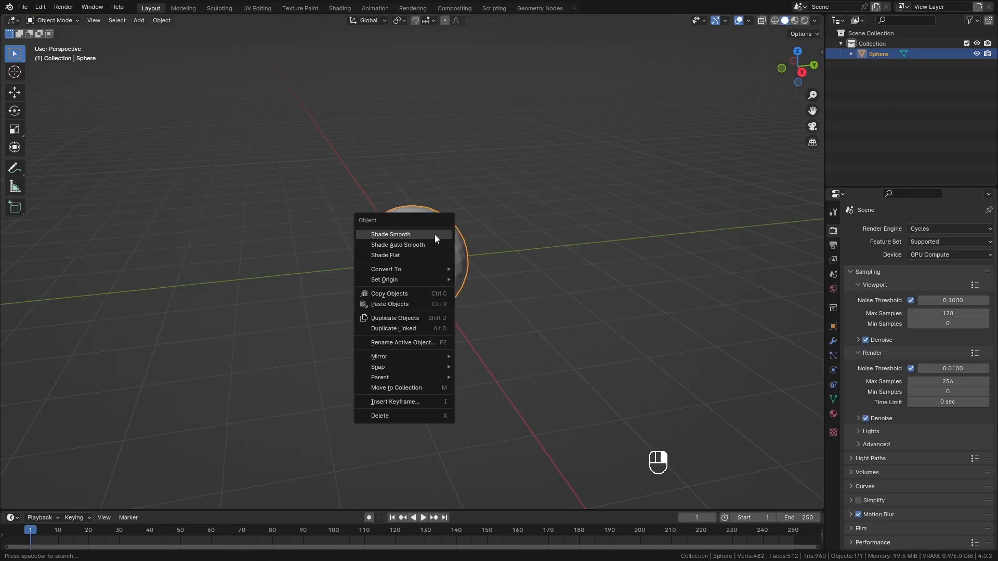
pyautogui.click(435, 235)
pyautogui.press('F2')
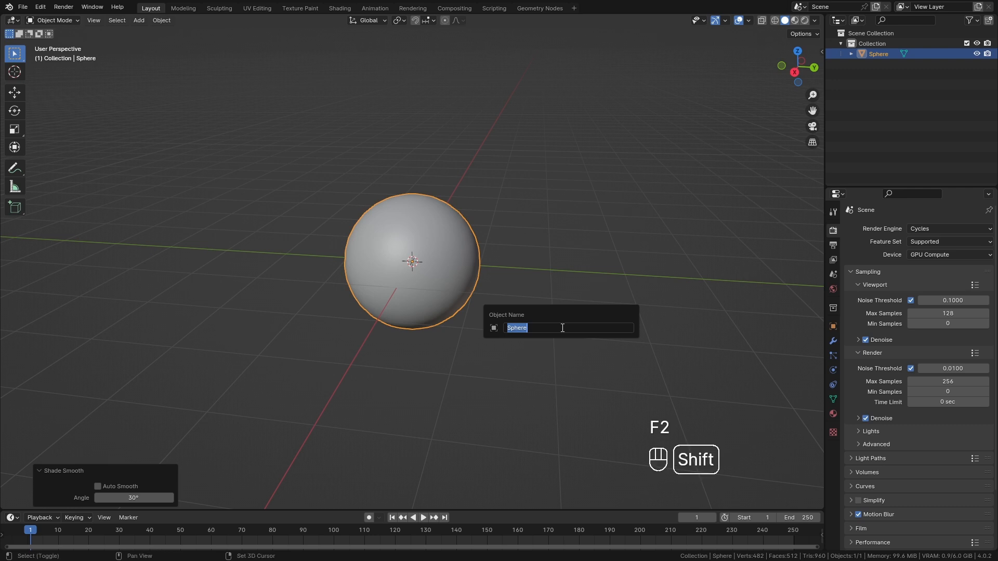
pyautogui.write('Hologram_Earth')
pyautogui.press('Return')
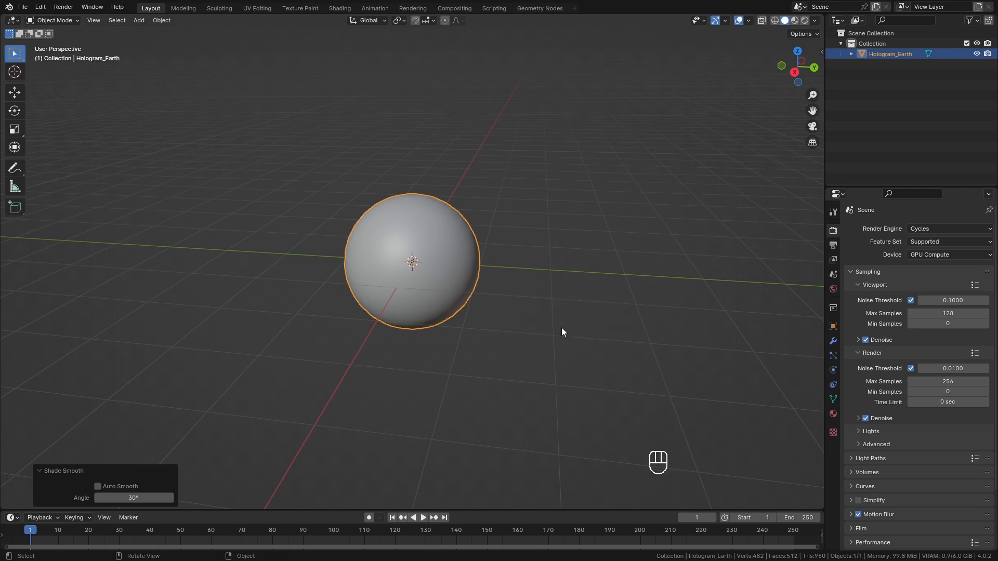
# In the Shading workspace, make the material preview use the scene world and darken the world's background colour
pyautogui.click(339, 9)
pyautogui.scroll(-2, 802, 20)
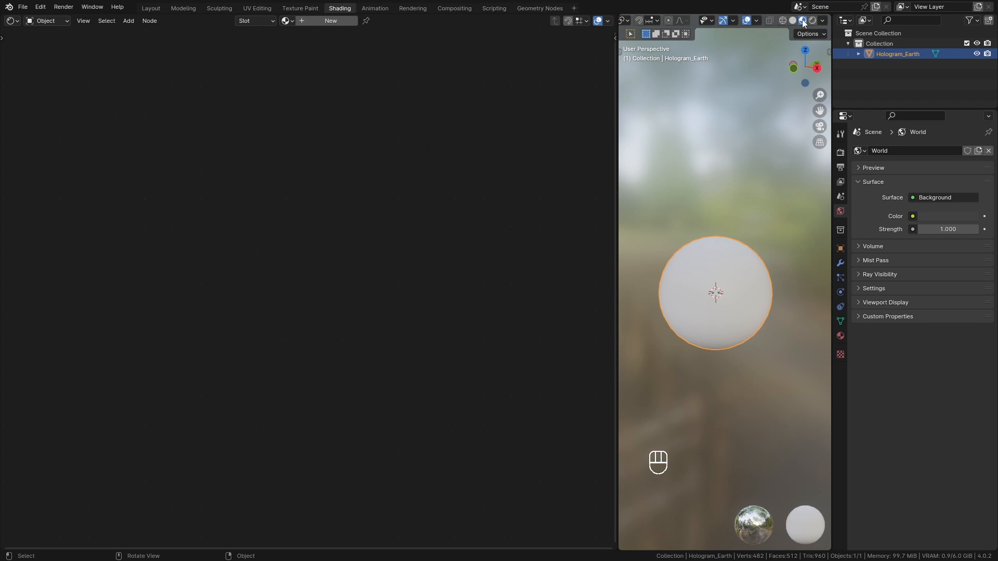
pyautogui.click(823, 21)
pyautogui.click(763, 83)
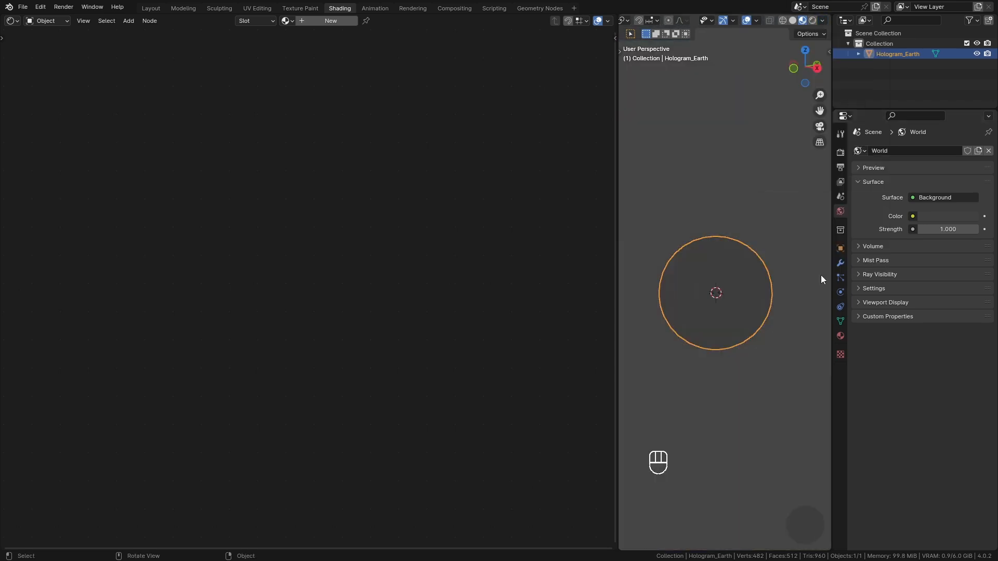
pyautogui.click(934, 216)
pyautogui.click(970, 129)
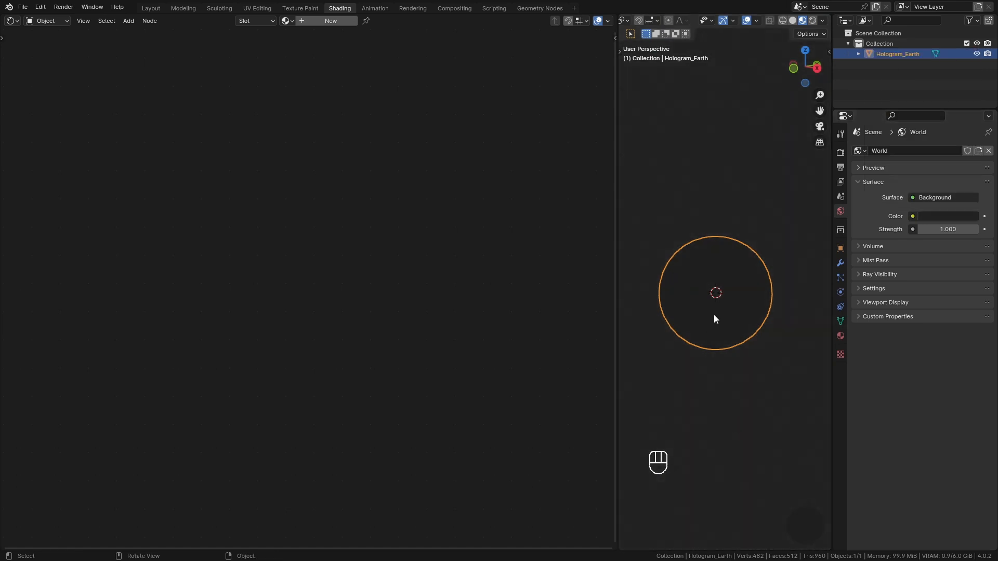
# Reframe the sphere and hide the viewport's gizmos and overlays
pyautogui.moveTo(647, 404); pyautogui.dragTo(687, 399, button='middle')
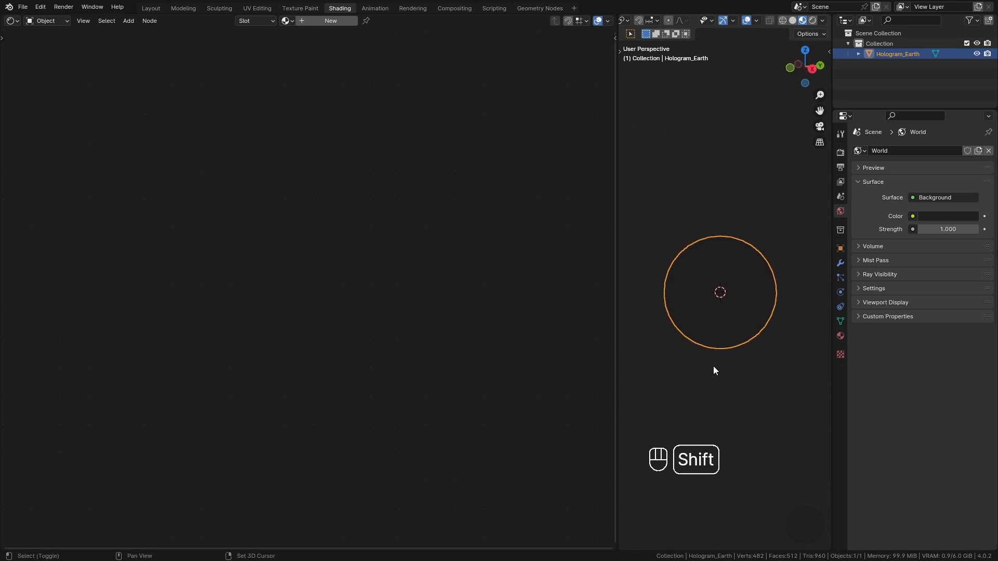
pyautogui.keyDown('shift'); pyautogui.moveTo(713, 367); pyautogui.dragTo(719, 373, button='middle'); pyautogui.keyUp('shift')
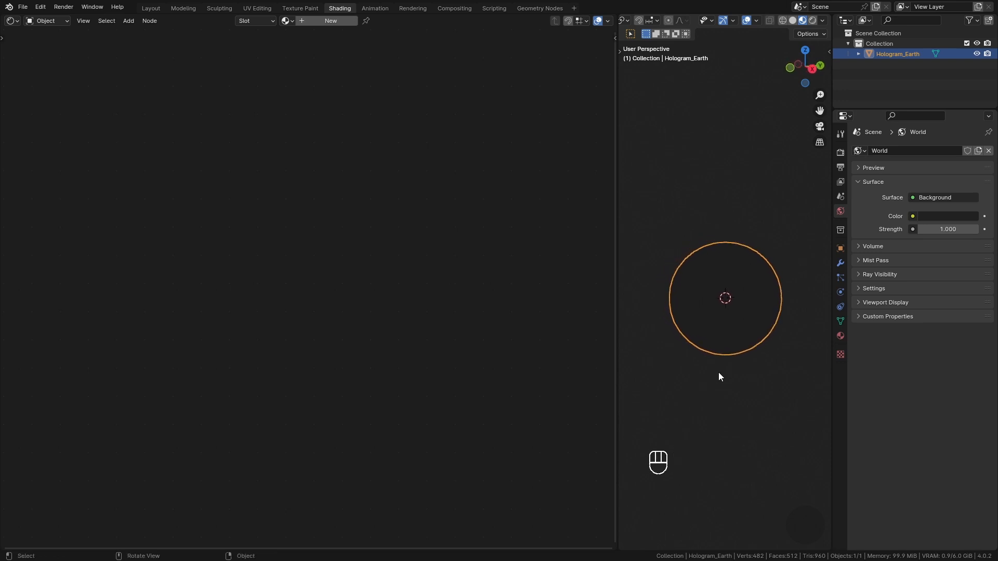
pyautogui.click(724, 20)
pyautogui.click(747, 20)
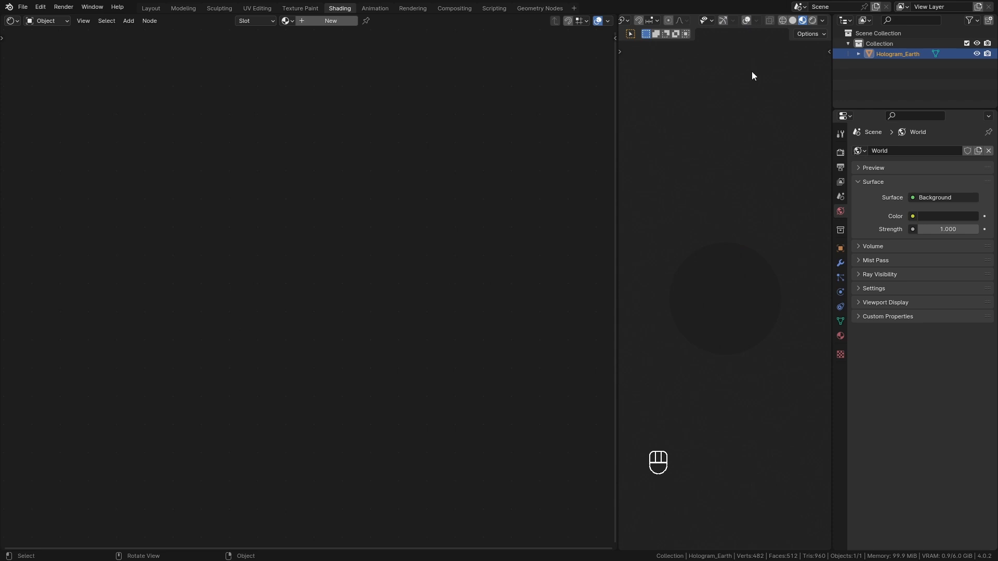
# Create a new material named Hologram_Earth on the sphere and delete its Principled BSDF node
pyautogui.click(325, 20)
pyautogui.doubleClick(323, 20)
pyautogui.write('Hologram_Earth')
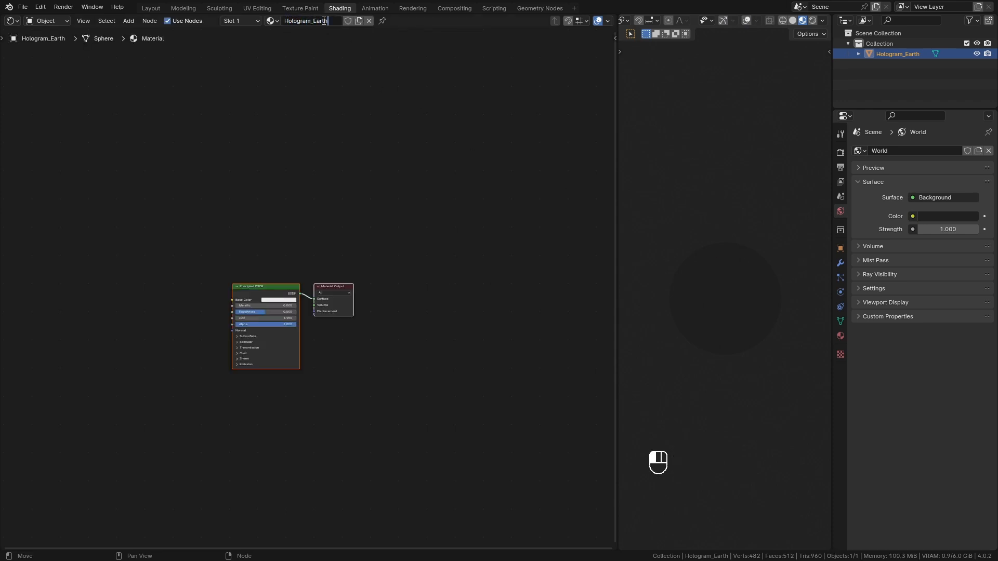
pyautogui.press('Return')
pyautogui.scroll(3, 465, 296)
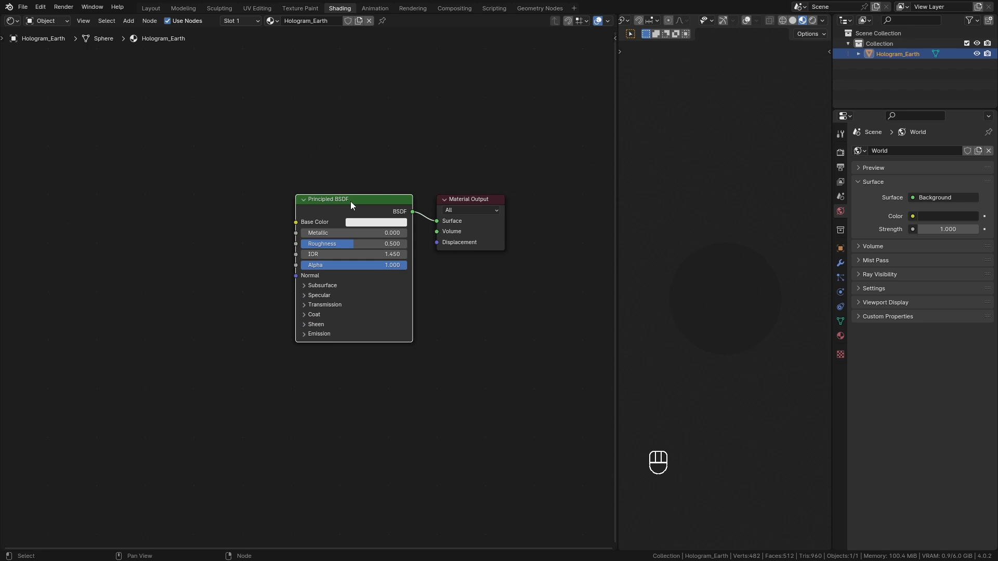
pyautogui.press('x')
# Add an Image Texture node and load World_Map_Land.png into it
pyautogui.hotkey('shift', 'a')
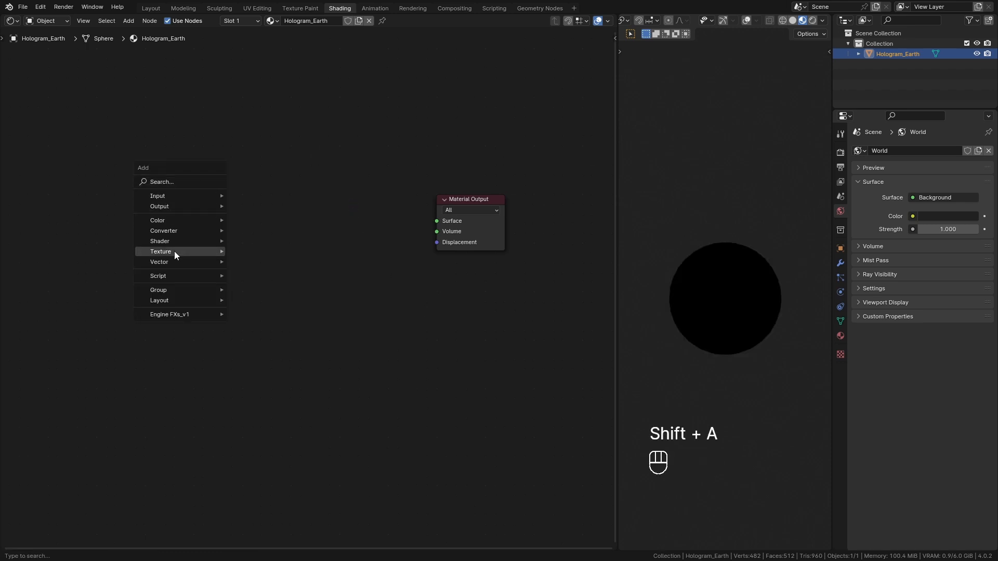
pyautogui.moveTo(175, 252)
pyautogui.click(281, 326)
pyautogui.click(265, 237)
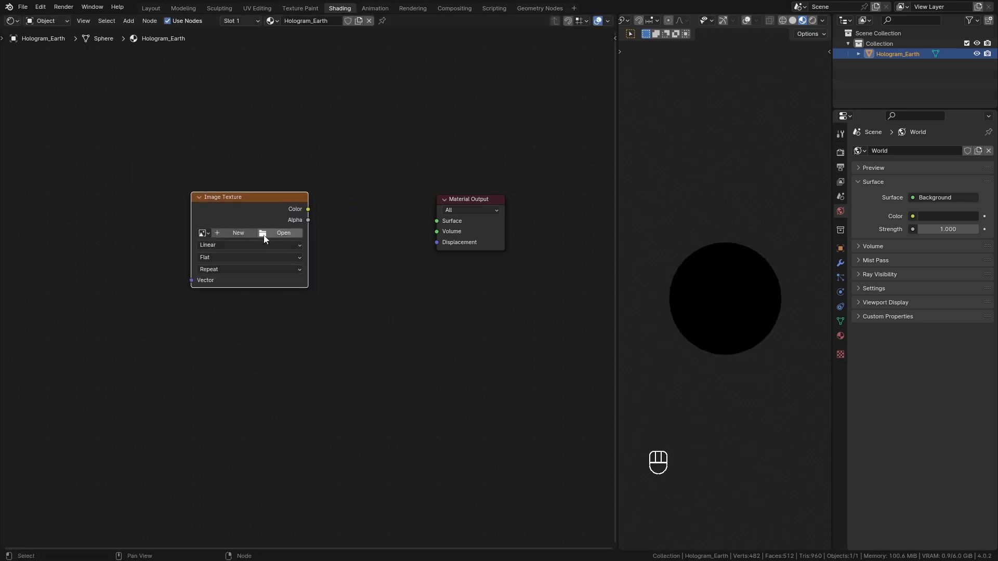
pyautogui.click(267, 236)
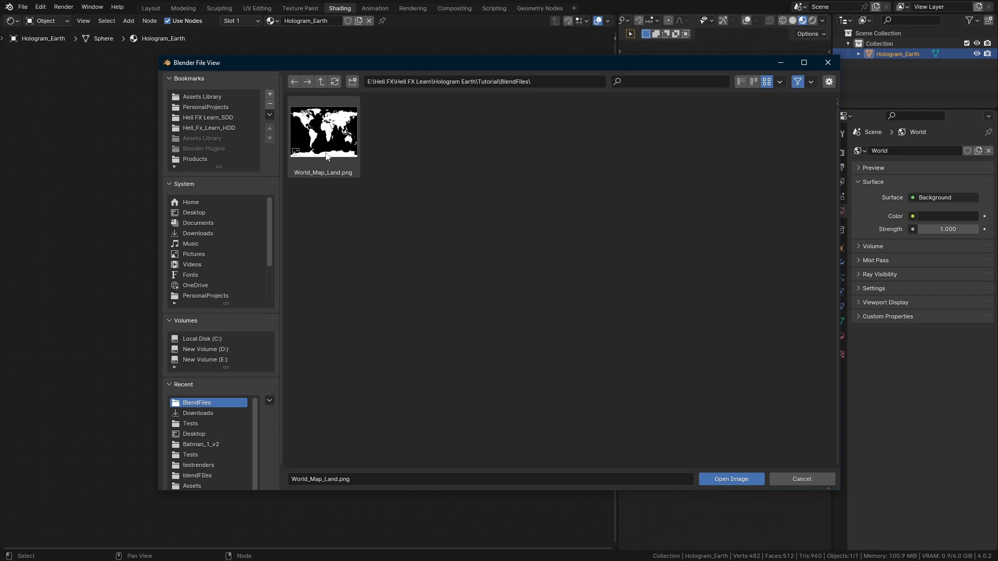
pyautogui.click(328, 156)
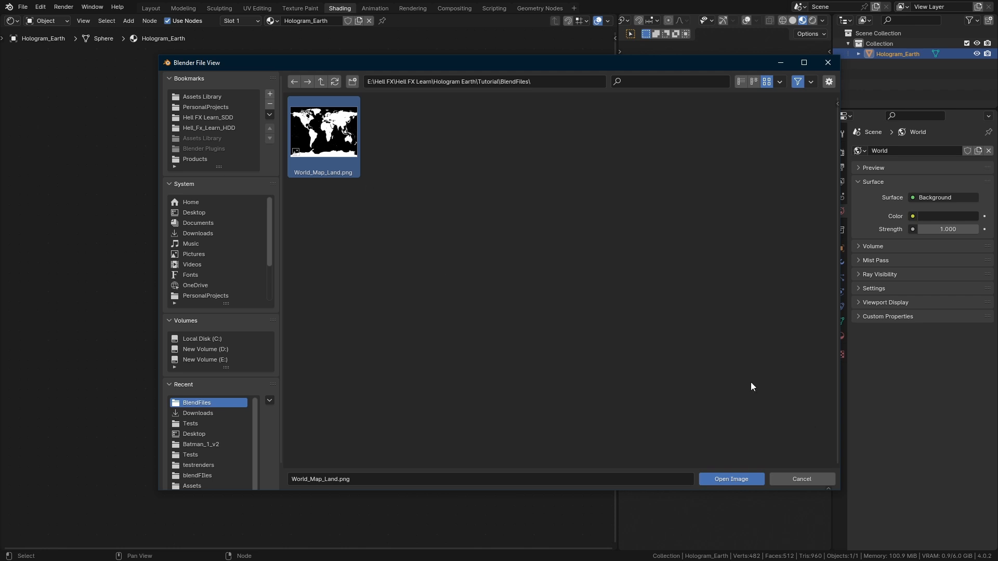
pyautogui.click(735, 476)
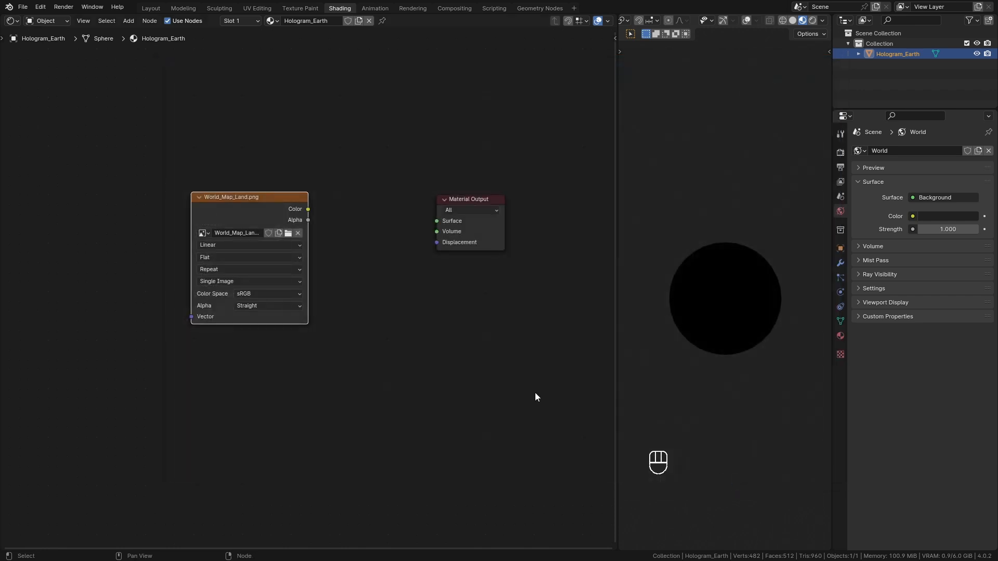
# Preview the World_Map_Land.png colour on the sphere through the Material Output and inspect it up close
pyautogui.press('ctrl')
pyautogui.keyDown('ctrl'); pyautogui.keyDown('shift'); pyautogui.click(261, 210); pyautogui.keyUp('shift'); pyautogui.keyUp('ctrl')
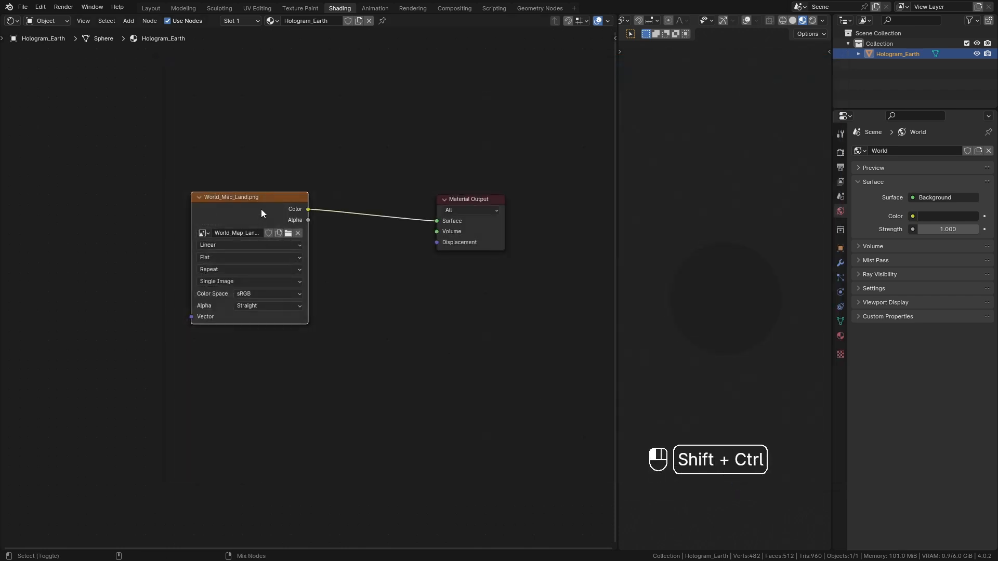
pyautogui.keyDown('ctrl'); pyautogui.moveTo(740, 375); pyautogui.dragTo(652, 344, button='middle'); pyautogui.keyUp('ctrl')
pyautogui.moveTo(707, 377); pyautogui.dragTo(732, 392, button='middle')
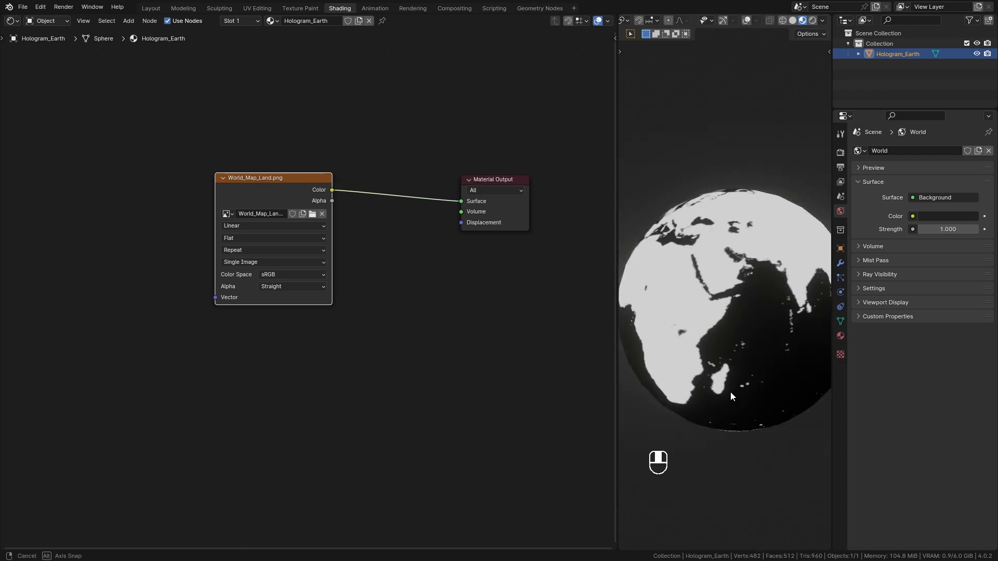
# Add Emission and Transparent BSDF nodes between the image texture and the Material Output, with Emission below Transparent BSDF
pyautogui.moveTo(269, 185); pyautogui.dragTo(169, 189)
pyautogui.hotkey('shift', 'a')
pyautogui.moveTo(412, 276)
pyautogui.moveTo(370, 263)
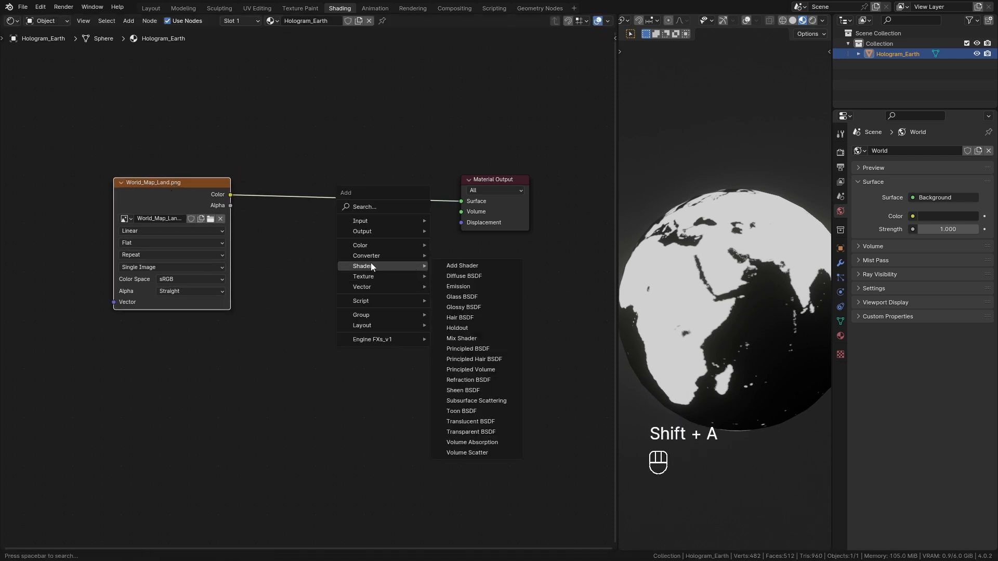
pyautogui.click(458, 287)
pyautogui.click(335, 231)
pyautogui.hotkey('shift', 'a')
pyautogui.moveTo(426, 295)
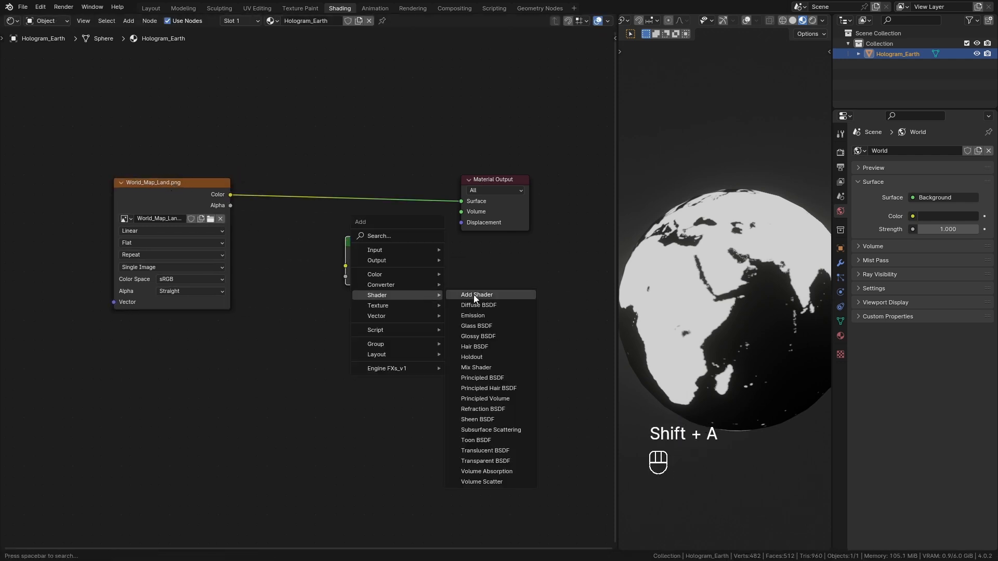
pyautogui.click(485, 461)
pyautogui.click(332, 333)
pyautogui.moveTo(381, 251); pyautogui.dragTo(335, 370)
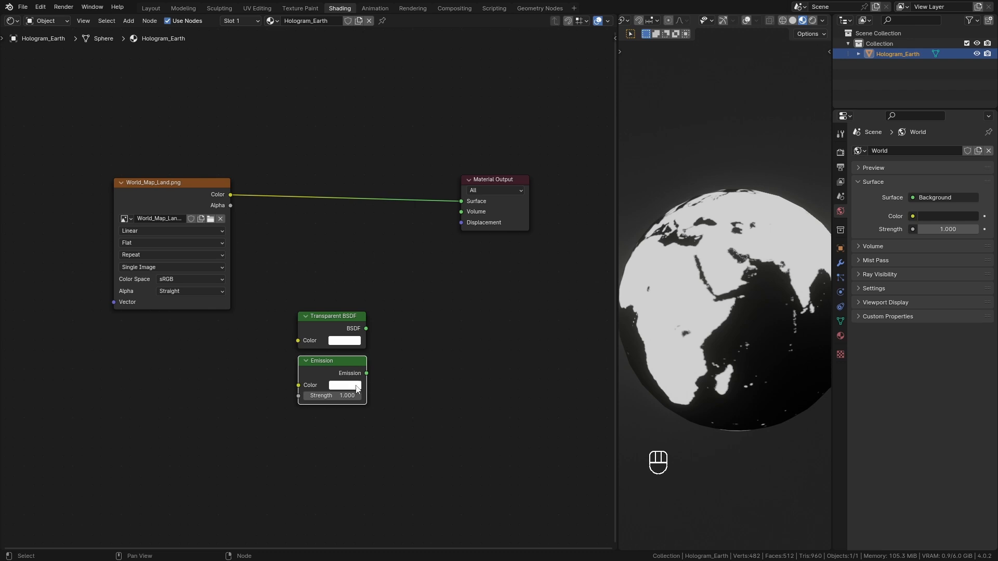
# Combine Transparent BSDF and Emission in a Mix Shader, connect it to the Material Output surface and align the nodes beside it
pyautogui.keyDown('ctrl'); pyautogui.keyDown('shift'); pyautogui.moveTo(334, 373); pyautogui.dragTo(343, 328, button='right'); pyautogui.keyUp('shift'); pyautogui.keyUp('ctrl')
pyautogui.moveTo(417, 347); pyautogui.dragTo(416, 285)
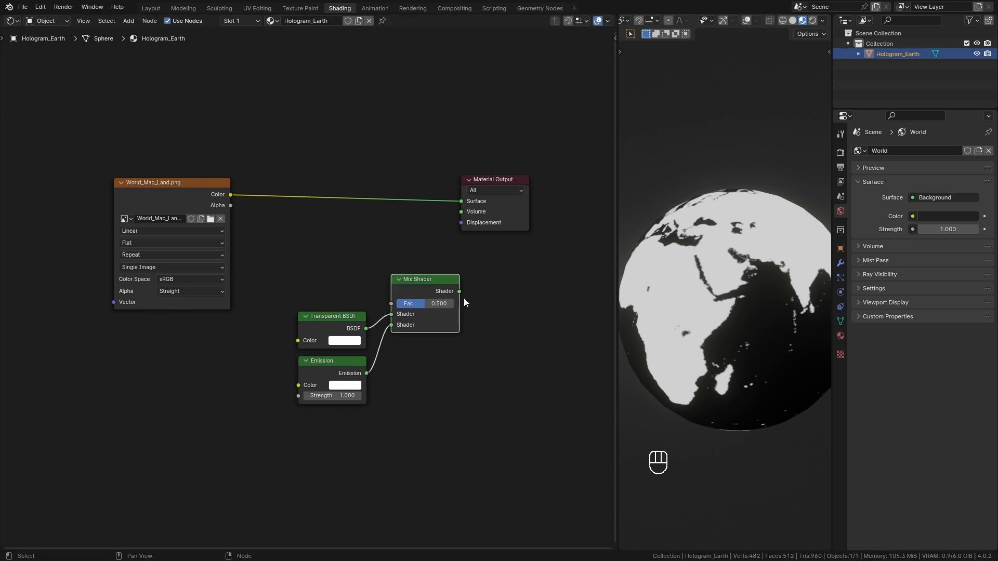
pyautogui.hotkey('shift', 'a')
pyautogui.moveTo(492, 281)
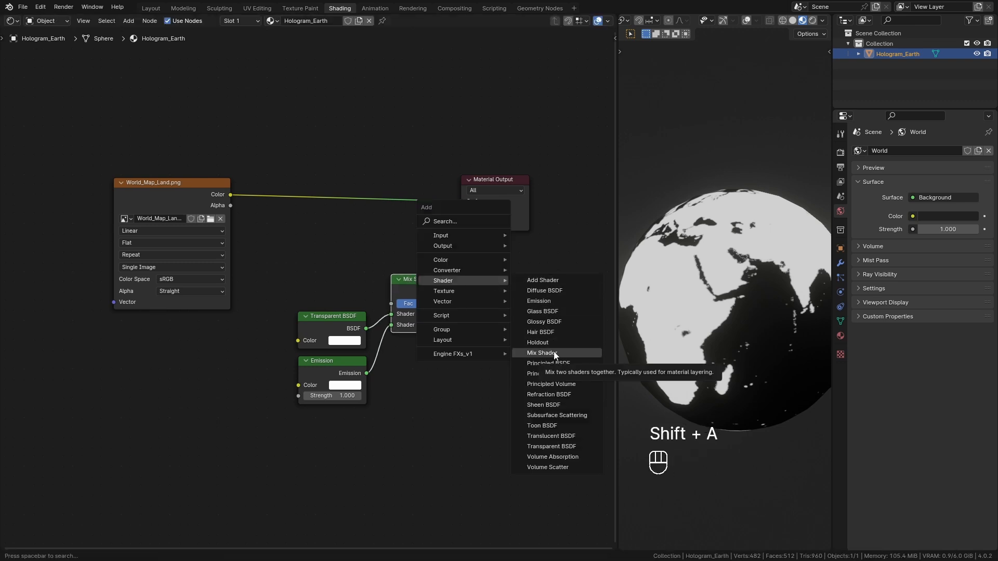
pyautogui.moveTo(347, 294); pyautogui.dragTo(343, 361)
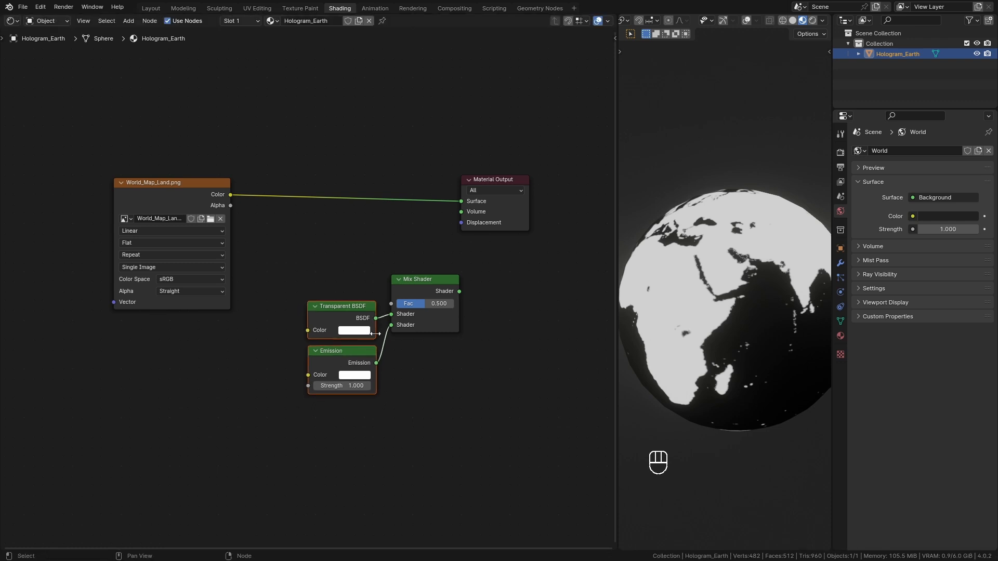
pyautogui.keyDown('ctrl'); pyautogui.keyDown('shift'); pyautogui.click(420, 282); pyautogui.keyUp('shift'); pyautogui.keyUp('ctrl')
pyautogui.moveTo(330, 265); pyautogui.dragTo(432, 396)
pyautogui.moveTo(416, 279); pyautogui.dragTo(411, 184)
# Set the Emission colour to a bright turquoise green and the Mix Shader factor to 0.558
pyautogui.click(355, 284)
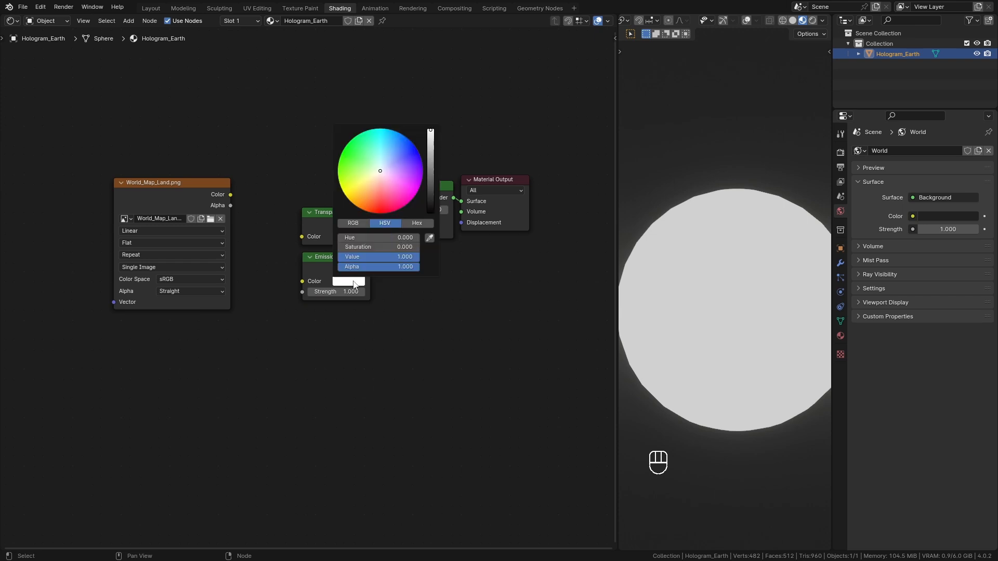
pyautogui.moveTo(366, 143); pyautogui.dragTo(369, 140)
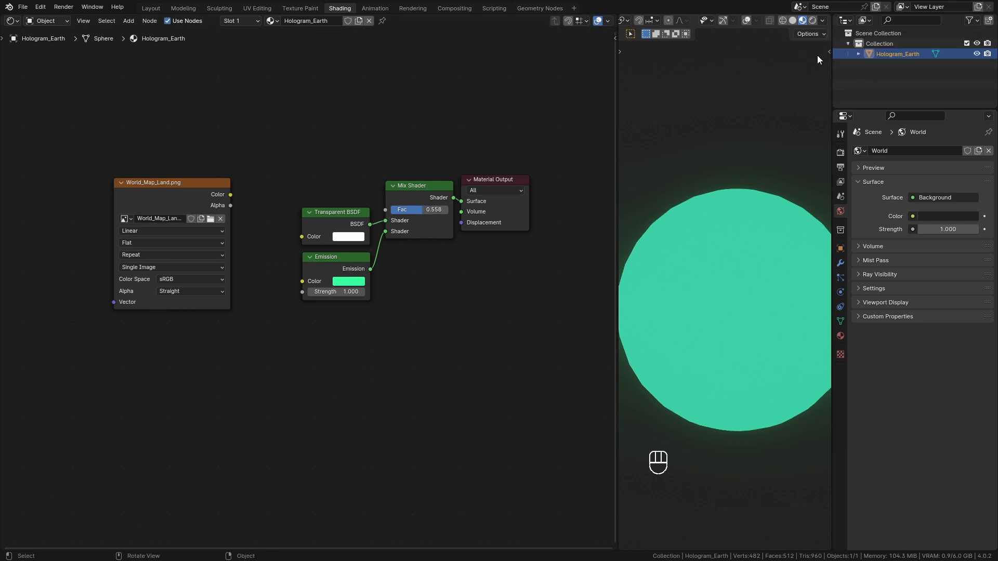
# Set the Hologram_Earth material's viewport blend mode to Alpha Blend
pyautogui.click(840, 335)
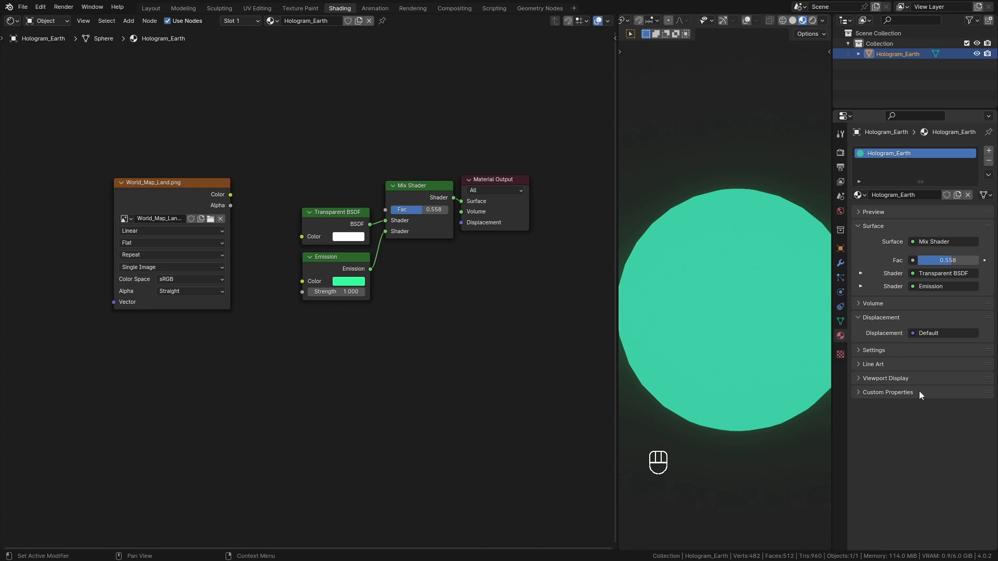
pyautogui.click(866, 350)
pyautogui.click(840, 152)
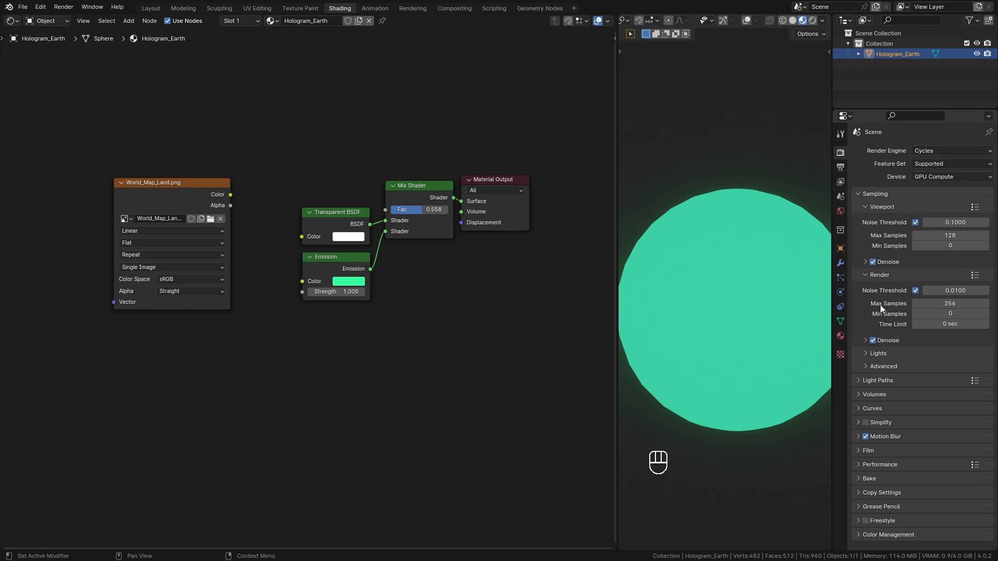
pyautogui.click(841, 337)
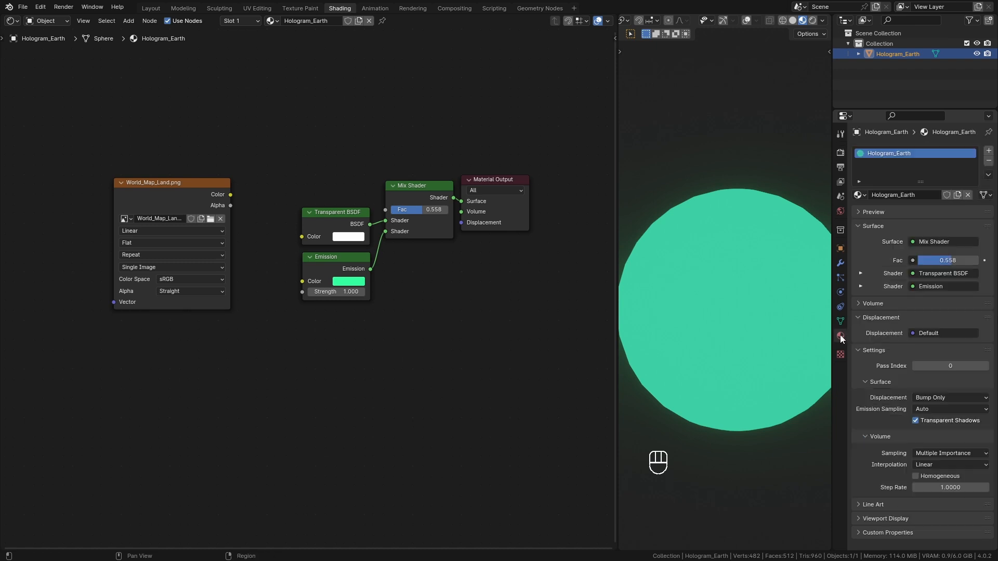
pyautogui.click(874, 350)
pyautogui.click(884, 379)
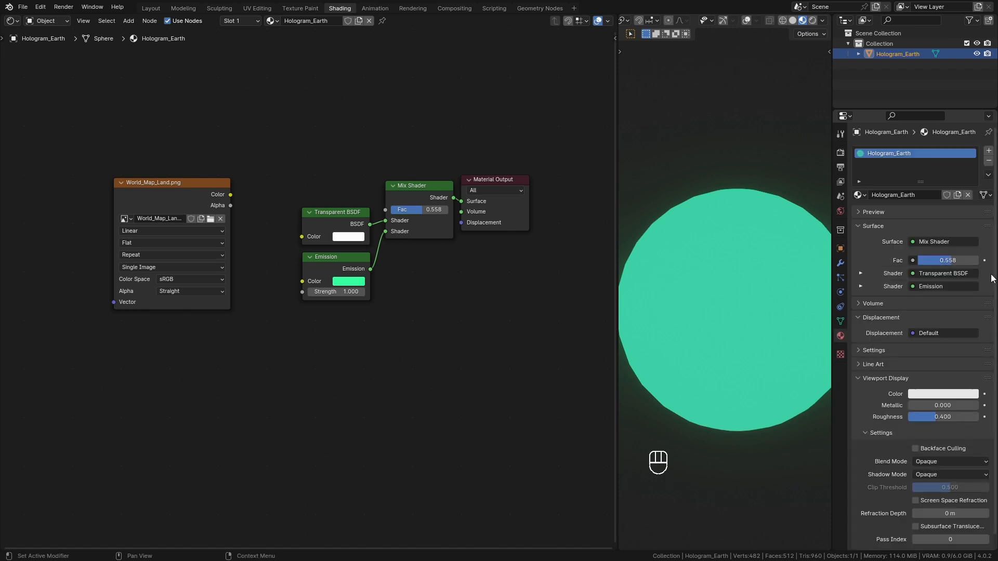
pyautogui.scroll(-1, 996, 293)
pyautogui.click(931, 450)
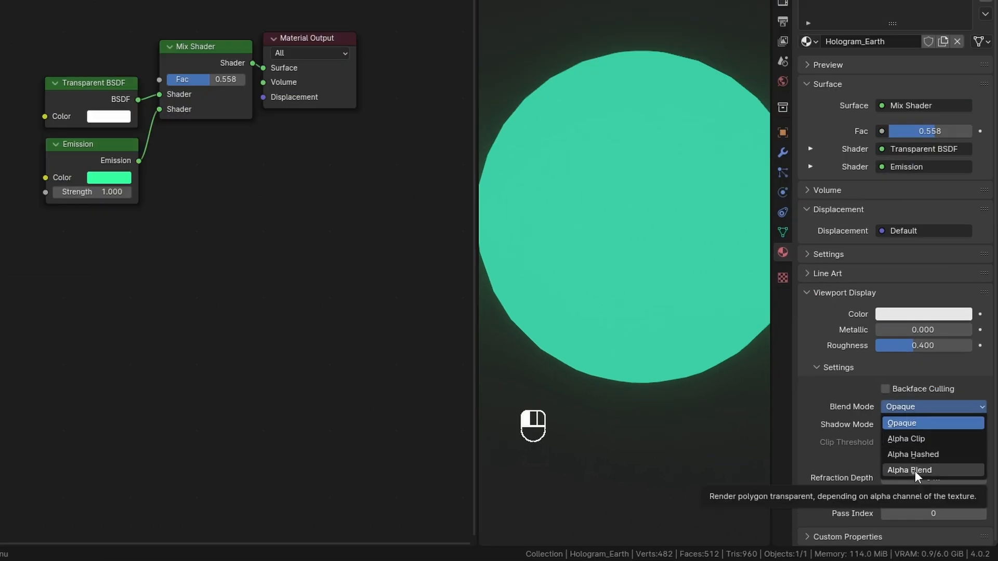
pyautogui.click(915, 471)
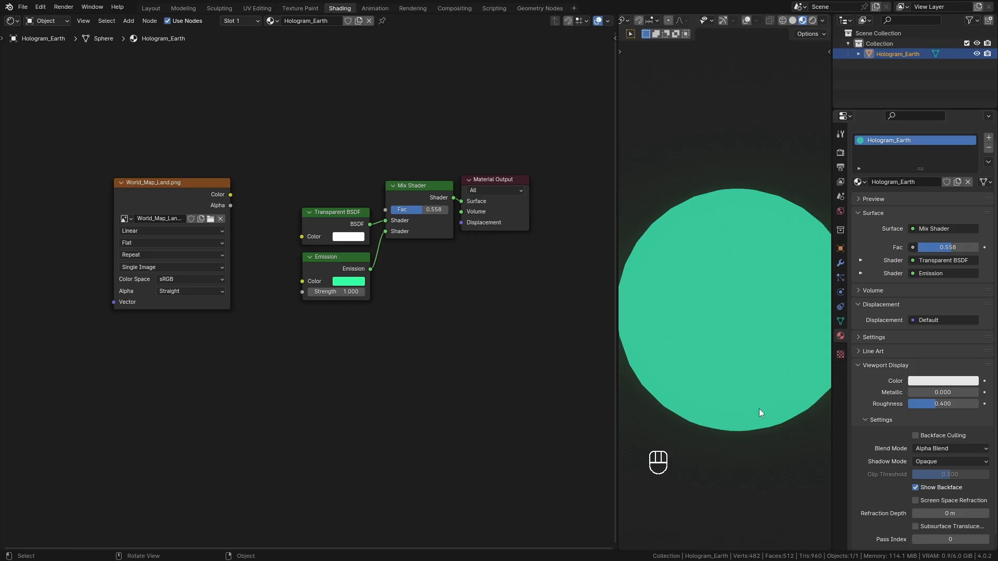
# Lower the Mix Shader factor to 0.483 and check the transparency with Scene World lighting briefly turned off
pyautogui.moveTo(420, 210)
pyautogui.mouseDown()
pyautogui.moveTo(387, 210)
pyautogui.moveTo(418, 209)
pyautogui.mouseUp()
pyautogui.click(822, 21)
pyautogui.click(763, 83)
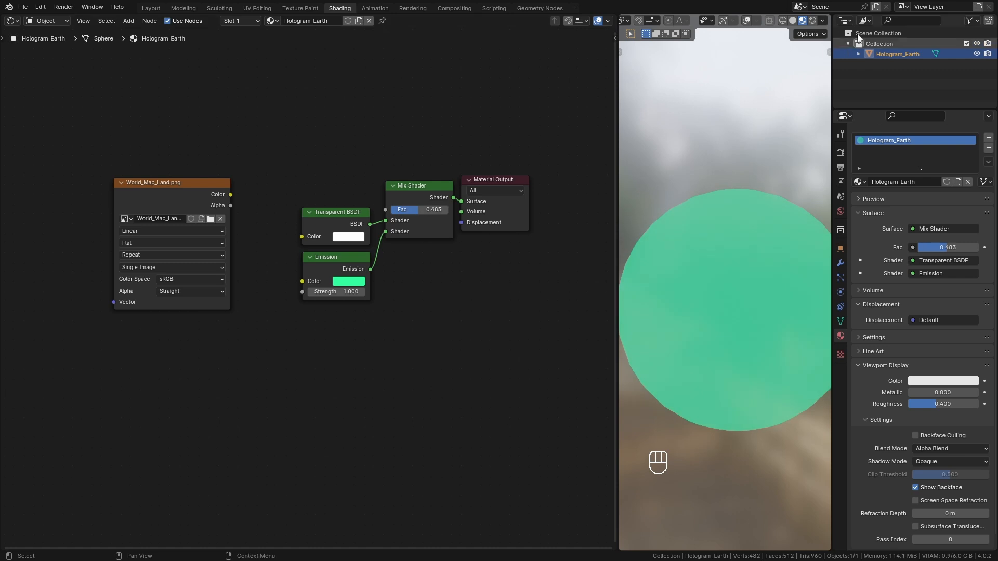
pyautogui.click(822, 21)
pyautogui.click(763, 83)
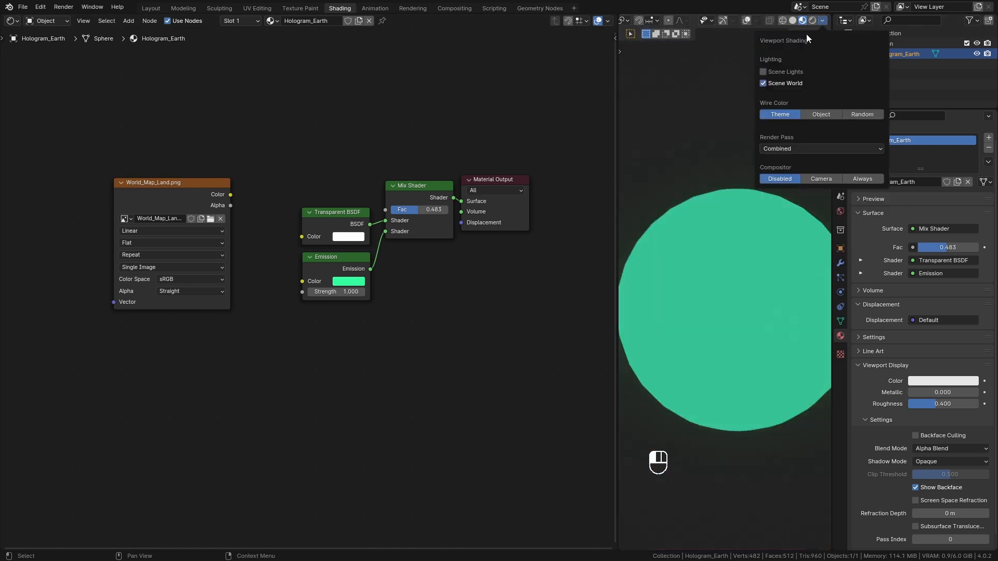
# Set the material's shadow mode to None
pyautogui.click(938, 462)
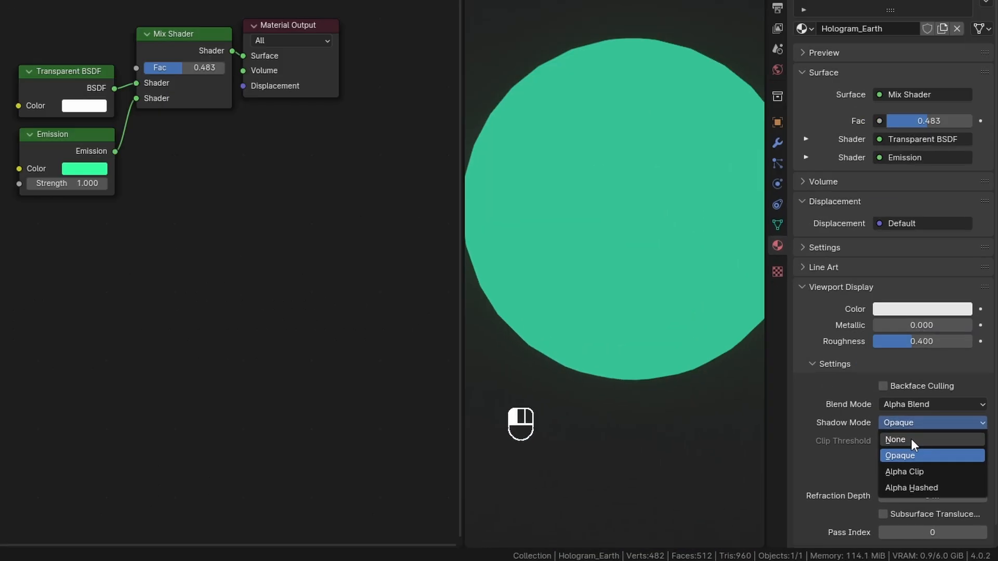
pyautogui.click(907, 429)
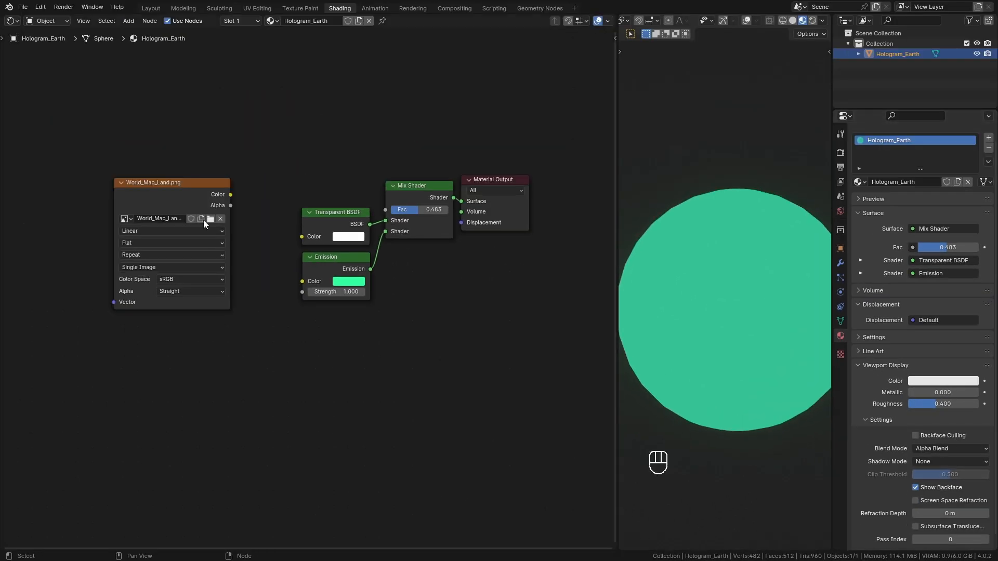
# Drive the Mix Shader factor with the World_Map_Land.png colour, output the Mix Shader again and compare the globe in different shading modes
pyautogui.keyDown('ctrl'); pyautogui.keyDown('shift'); pyautogui.click(181, 195); pyautogui.keyUp('shift'); pyautogui.keyUp('ctrl')
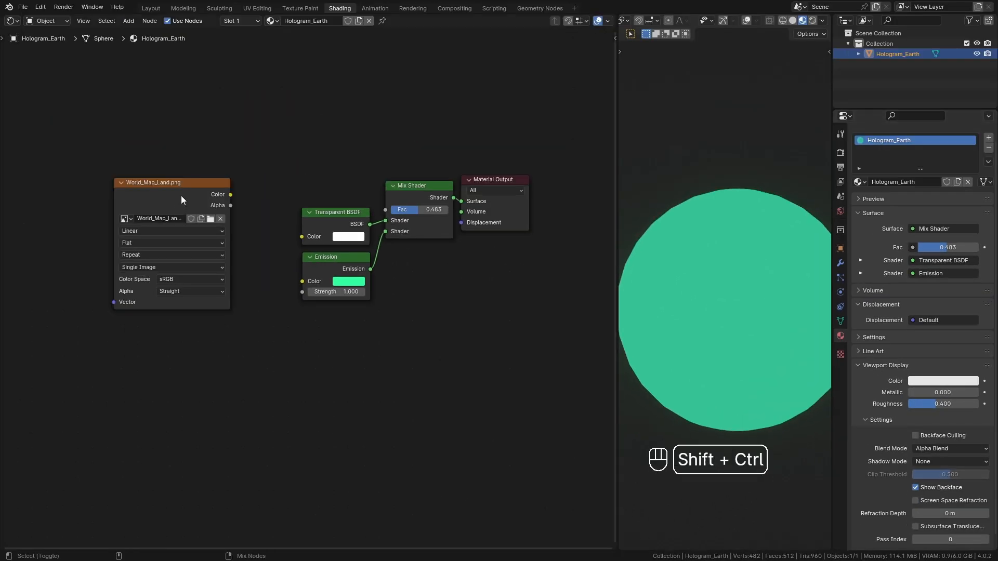
pyautogui.moveTo(181, 196); pyautogui.dragTo(385, 209)
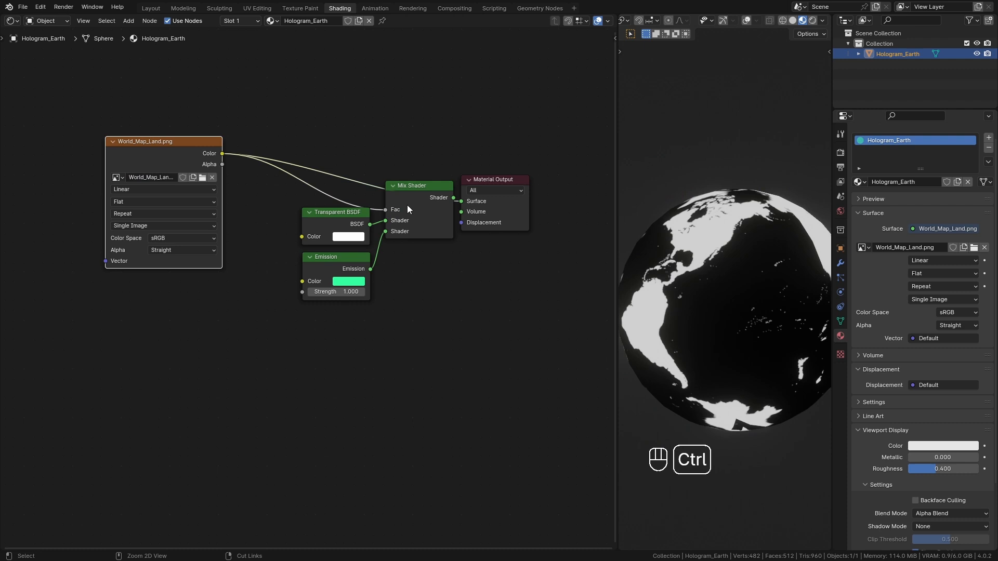
pyautogui.keyDown('ctrl'); pyautogui.keyDown('shift'); pyautogui.click(432, 191); pyautogui.keyUp('shift'); pyautogui.keyUp('ctrl')
pyautogui.moveTo(752, 412)
pyautogui.mouseDown(button='middle')
pyautogui.moveTo(630, 408)
pyautogui.moveTo(802, 407)
pyautogui.moveTo(740, 370)
pyautogui.moveTo(768, 376)
pyautogui.moveTo(717, 368)
pyautogui.moveTo(749, 368)
pyautogui.moveTo(757, 344)
pyautogui.moveTo(753, 400)
pyautogui.moveTo(745, 397)
pyautogui.moveTo(760, 404)
pyautogui.mouseUp(button='middle')
pyautogui.press('z')
pyautogui.click(732, 310)
pyautogui.press('z')
pyautogui.click(757, 373)
# Move the World_Map_Land.png node farther from the shaders, add a Layer Weight node and preview its Fresnel and Facing outputs
pyautogui.moveTo(205, 330); pyautogui.dragTo(350, 342, button='middle')
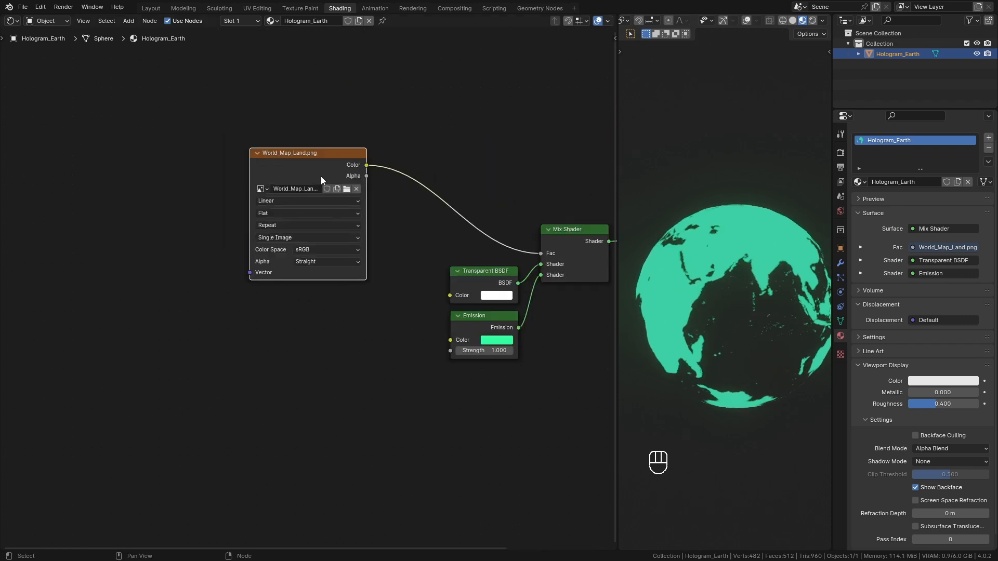
pyautogui.moveTo(320, 178); pyautogui.dragTo(157, 171)
pyautogui.hotkey('shift', 'a')
pyautogui.moveTo(292, 273)
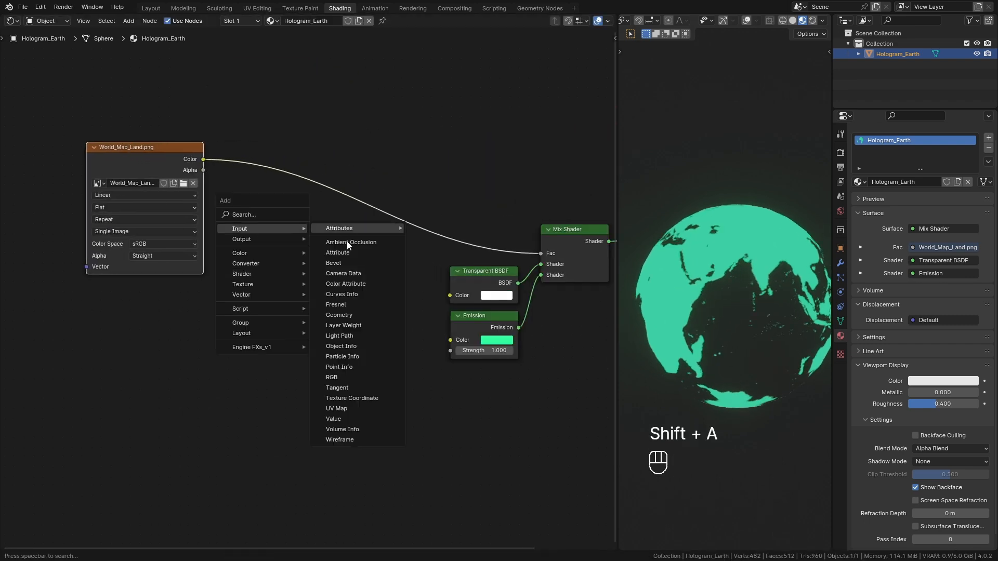
pyautogui.click(349, 329)
pyautogui.click(320, 243)
pyautogui.keyDown('ctrl'); pyautogui.keyDown('shift'); pyautogui.click(320, 243); pyautogui.keyUp('shift'); pyautogui.keyUp('ctrl')
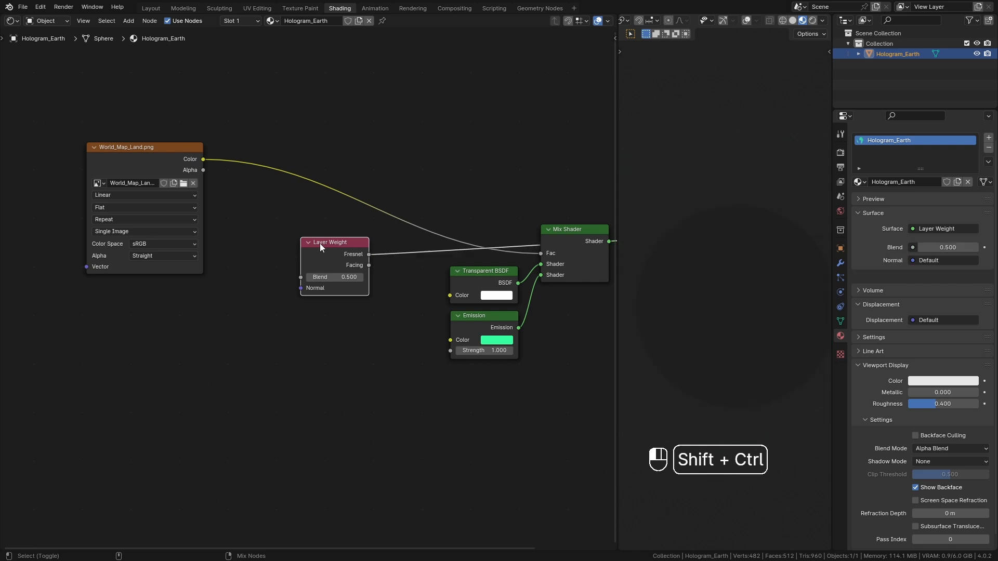
pyautogui.keyDown('ctrl'); pyautogui.keyDown('shift'); pyautogui.click(322, 245); pyautogui.keyUp('shift'); pyautogui.keyUp('ctrl')
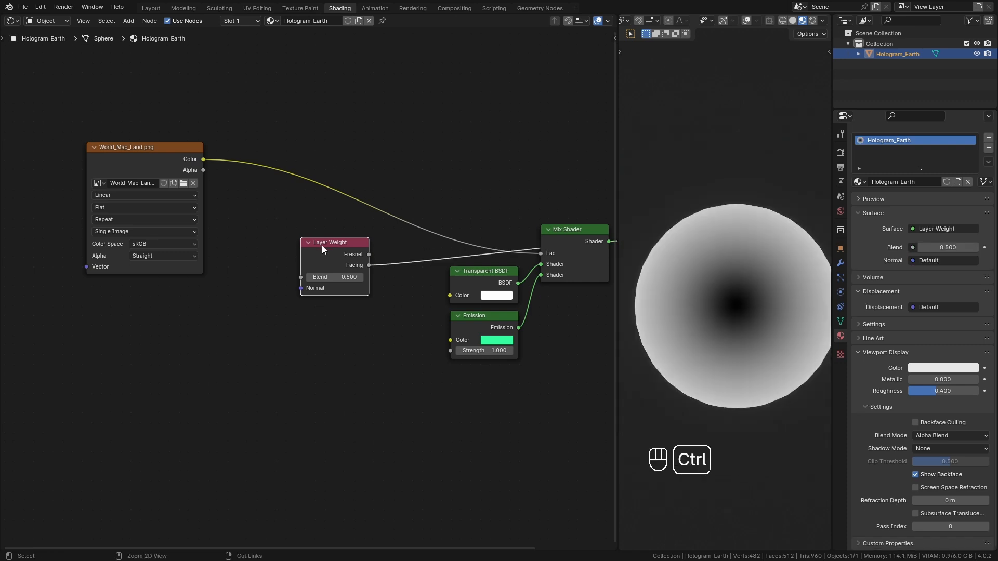
# Preview the Layer Weight Fresnel output and compare the sphere with Show Backface off and on
pyautogui.keyDown('ctrl'); pyautogui.keyDown('shift'); pyautogui.click(322, 245); pyautogui.keyUp('shift'); pyautogui.keyUp('ctrl')
pyautogui.moveTo(759, 373); pyautogui.dragTo(769, 390, button='middle')
pyautogui.click(915, 474)
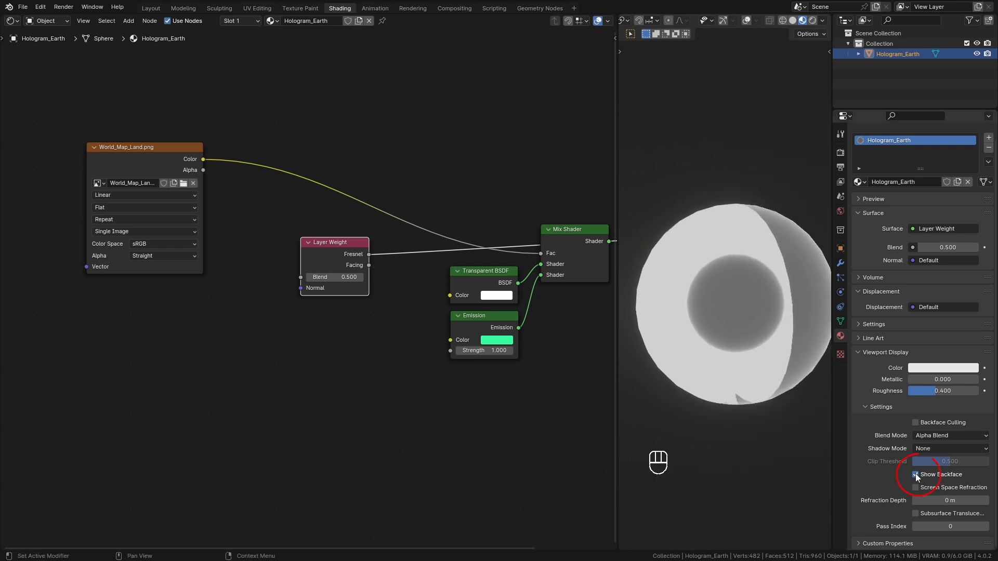
pyautogui.moveTo(779, 453)
pyautogui.mouseDown(button='middle')
pyautogui.moveTo(730, 451)
pyautogui.moveTo(821, 463)
pyautogui.mouseUp(button='middle')
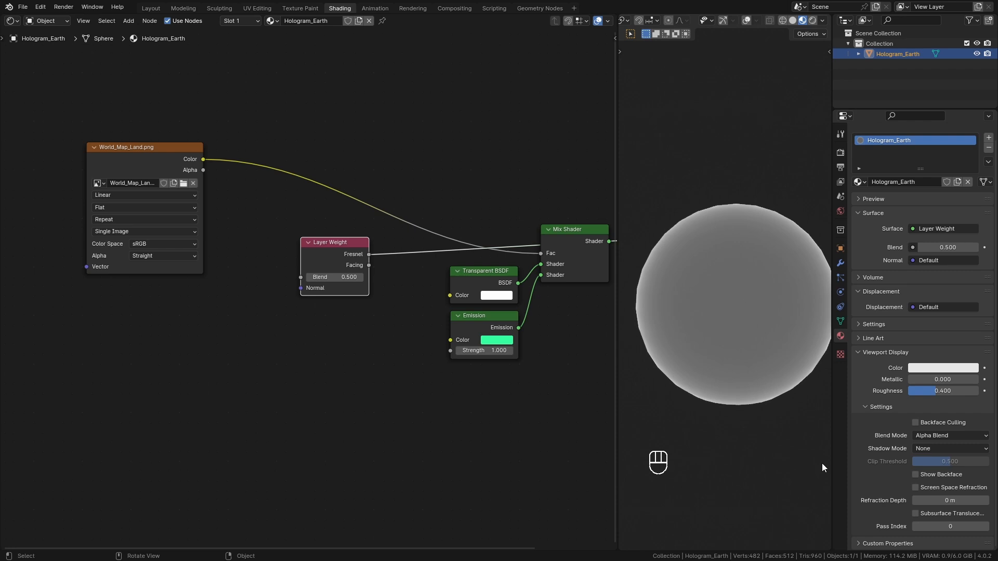
pyautogui.click(915, 474)
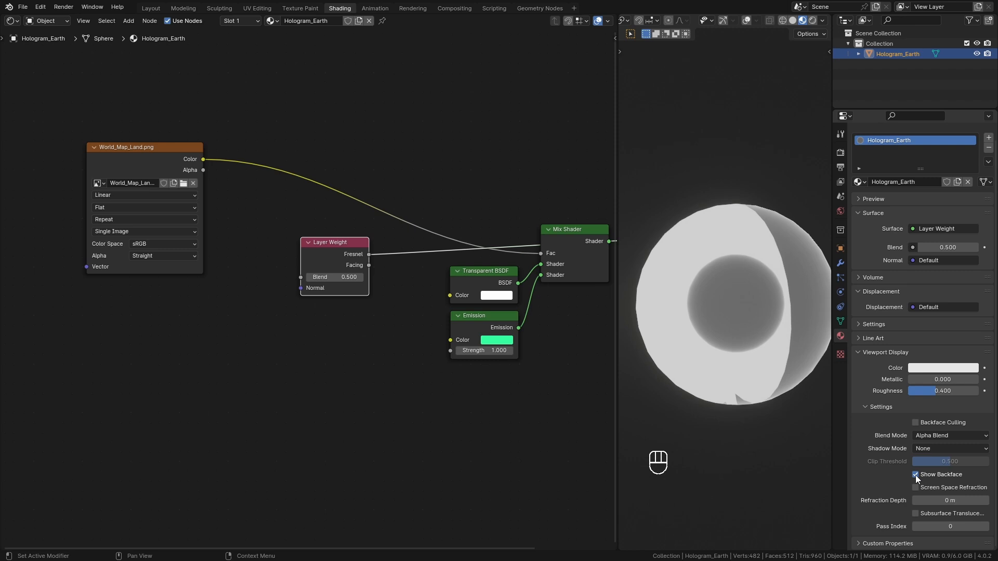
# Preview the Layer Weight Facing output, move the node below the image texture and set its Blend to 0.300
pyautogui.keyDown('ctrl'); pyautogui.keyDown('shift'); pyautogui.click(349, 254); pyautogui.keyUp('shift'); pyautogui.keyUp('ctrl')
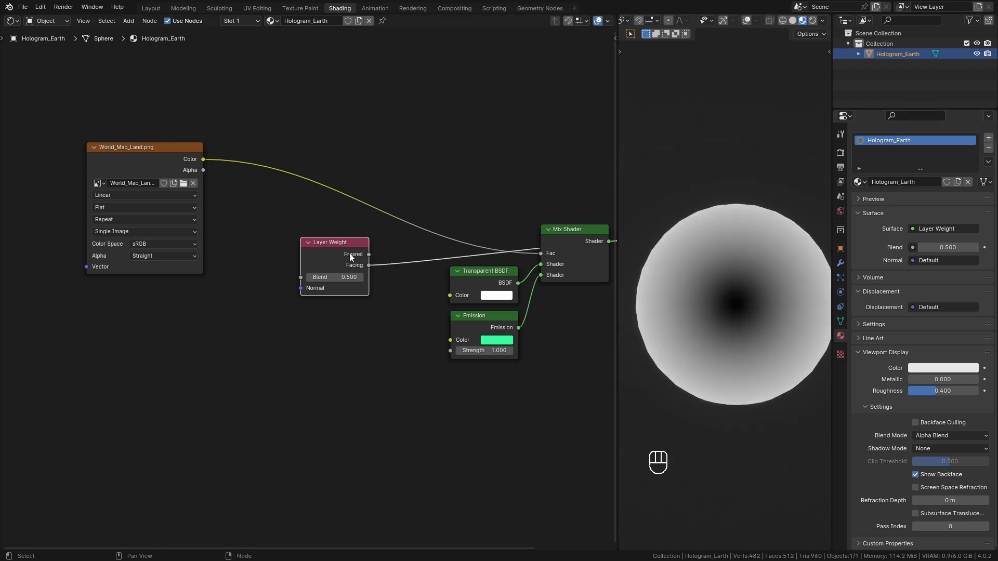
pyautogui.moveTo(349, 254); pyautogui.dragTo(219, 290)
pyautogui.click(230, 312)
pyautogui.click(229, 312)
# Insert a Color Ramp node on the link from the Layer Weight Facing output
pyautogui.hotkey('shift', 'a')
pyautogui.click(313, 236)
pyautogui.write('color')
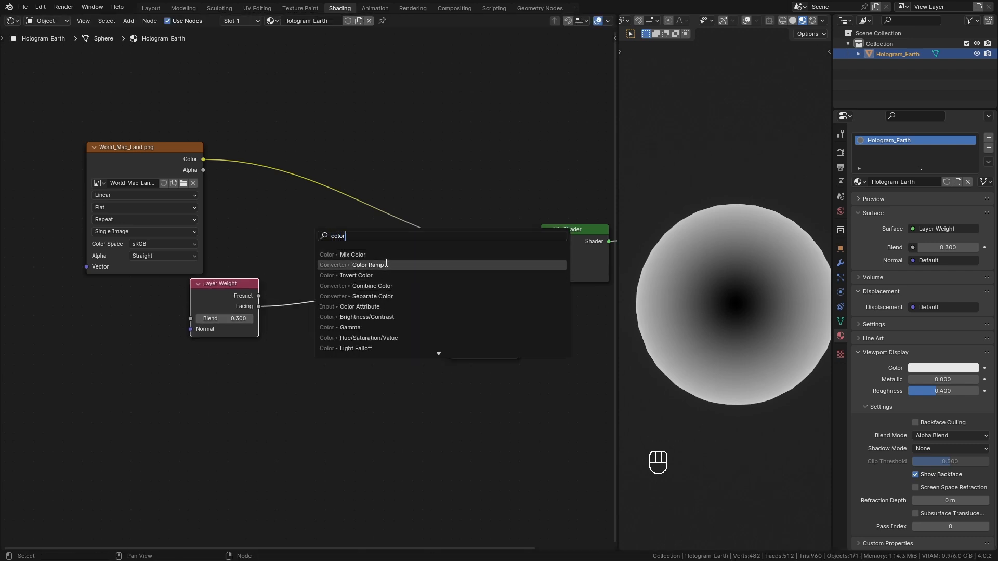
pyautogui.click(364, 265)
pyautogui.click(325, 234)
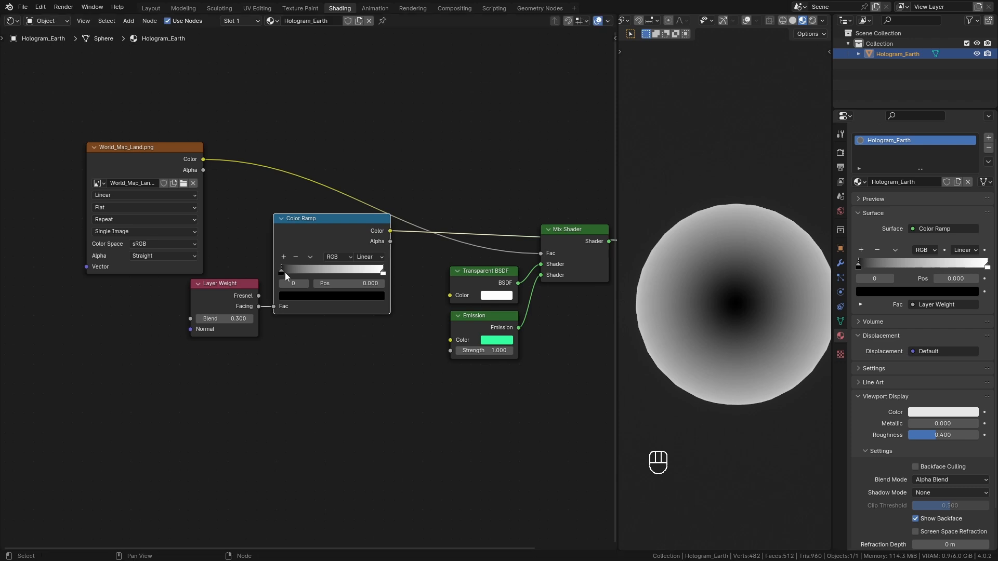
# Set the Color Ramp to B-Spline with the black stop at 0.650 and the white stop moved inward, and space out the nodes
pyautogui.click(364, 257)
pyautogui.click(370, 314)
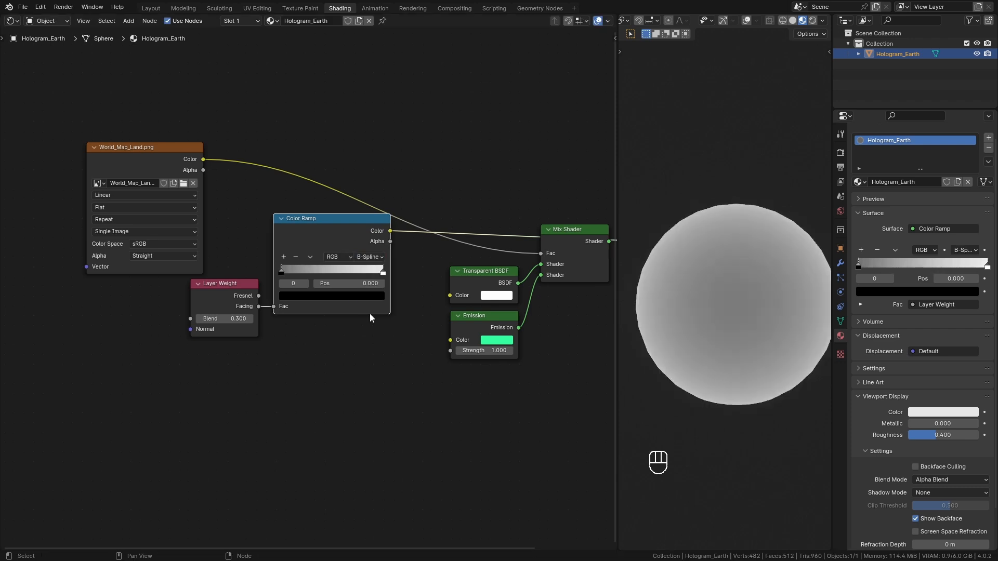
pyautogui.moveTo(281, 270); pyautogui.dragTo(347, 273)
pyautogui.moveTo(353, 351); pyautogui.dragTo(250, 307)
pyautogui.moveTo(322, 236); pyautogui.dragTo(312, 255)
pyautogui.click(312, 254)
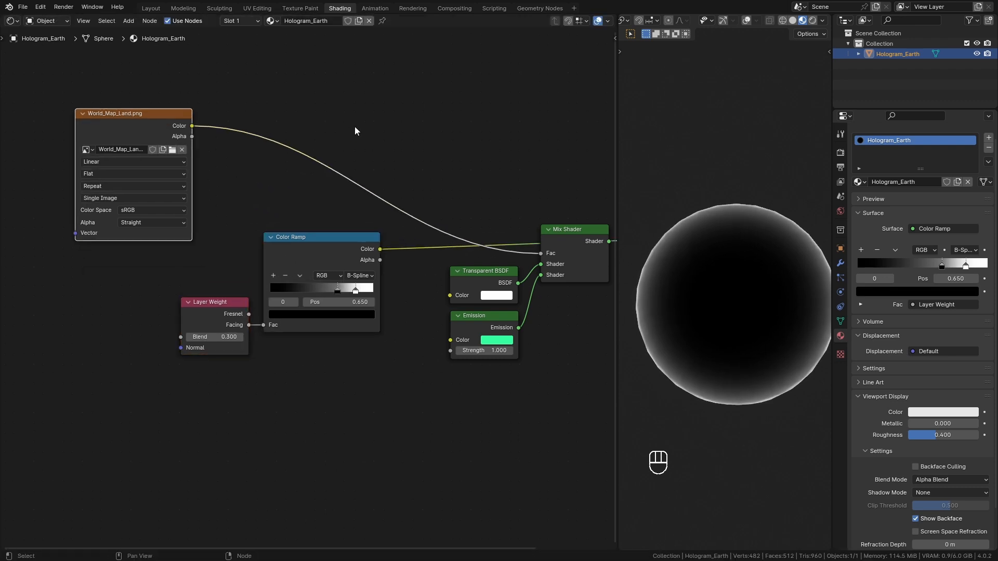
# Insert an Add Math node between the World_Map_Land.png colour and the Mix Shader factor, and feed the Color Ramp colour into its second value
pyautogui.hotkey('shift', 'a')
pyautogui.write('add')
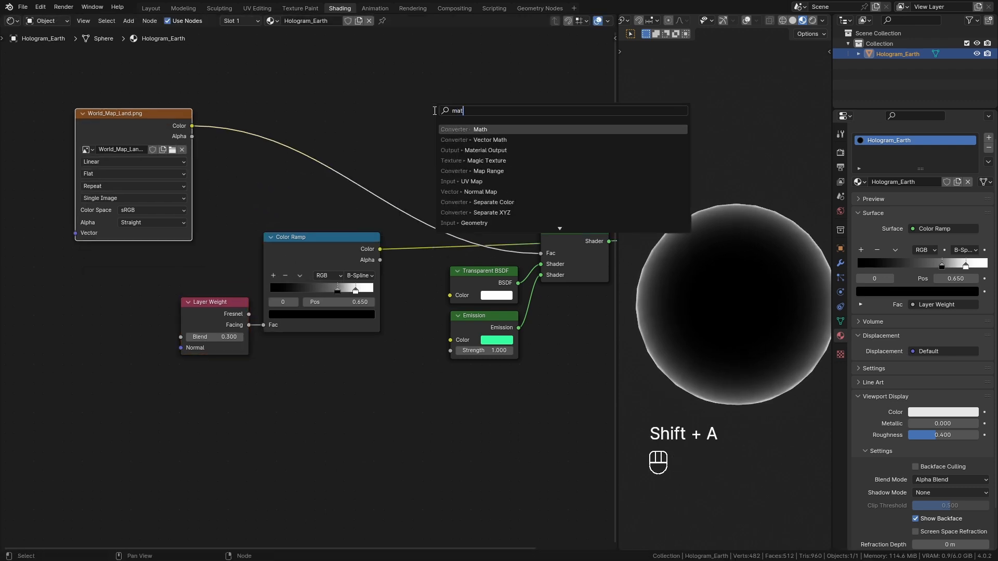
pyautogui.press('Return')
pyautogui.click(349, 131)
pyautogui.moveTo(364, 127); pyautogui.dragTo(437, 94)
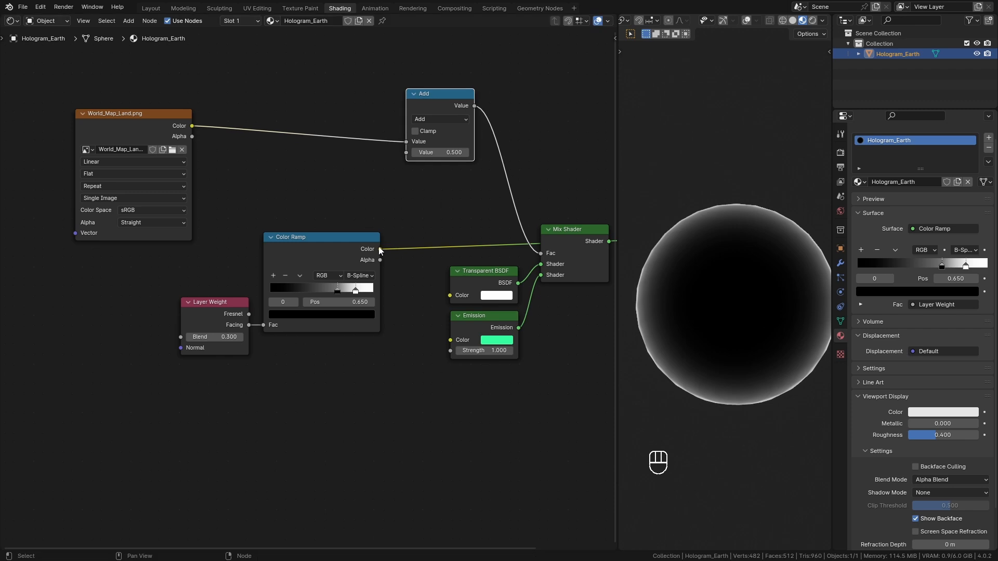
pyautogui.moveTo(380, 249); pyautogui.dragTo(407, 153)
pyautogui.moveTo(164, 128); pyautogui.dragTo(162, 139)
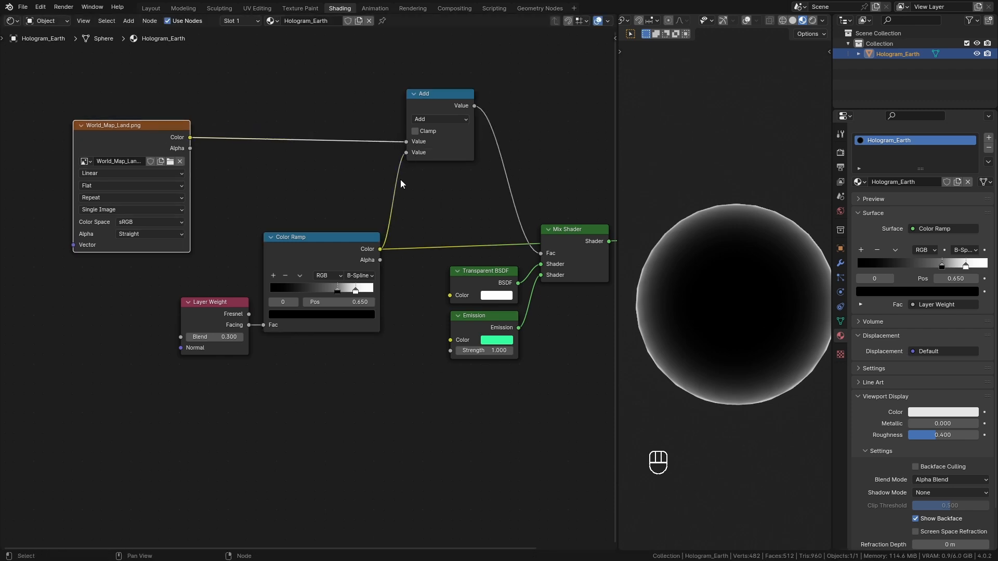
# Preview the Add node, enable its Clamp option and output the Mix Shader to inspect the outlined globe
pyautogui.keyDown('ctrl'); pyautogui.keyDown('shift'); pyautogui.click(445, 99); pyautogui.keyUp('shift'); pyautogui.keyUp('ctrl')
pyautogui.moveTo(444, 98); pyautogui.dragTo(436, 97)
pyautogui.click(408, 131)
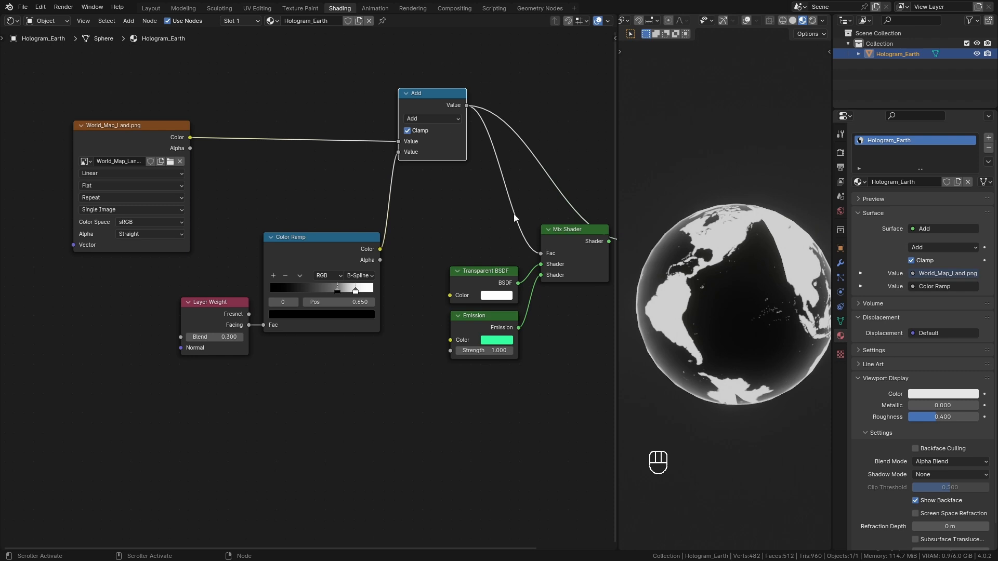
pyautogui.keyDown('ctrl'); pyautogui.keyDown('shift'); pyautogui.click(582, 238); pyautogui.keyUp('shift'); pyautogui.keyUp('ctrl')
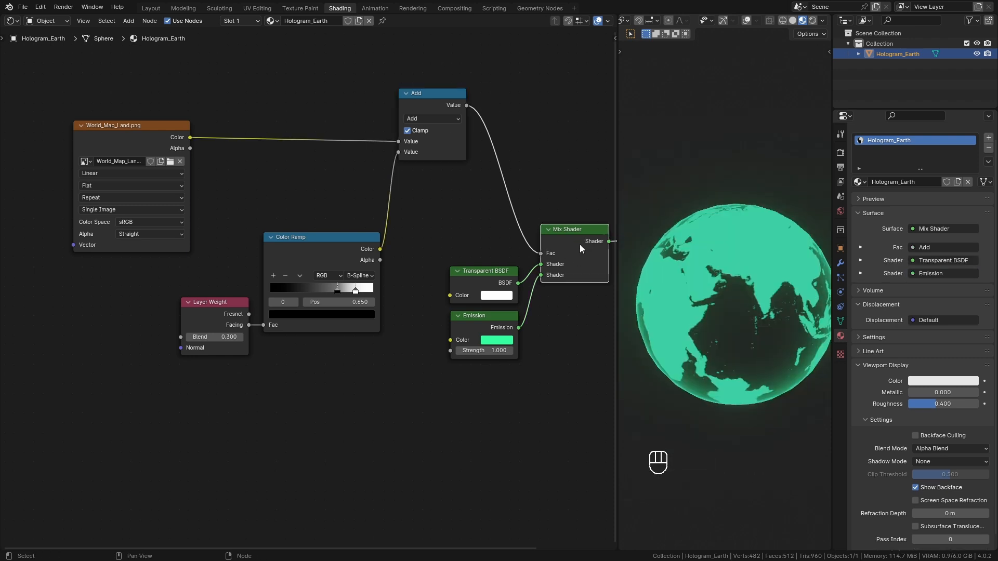
pyautogui.moveTo(788, 395); pyautogui.dragTo(724, 418, button='middle')
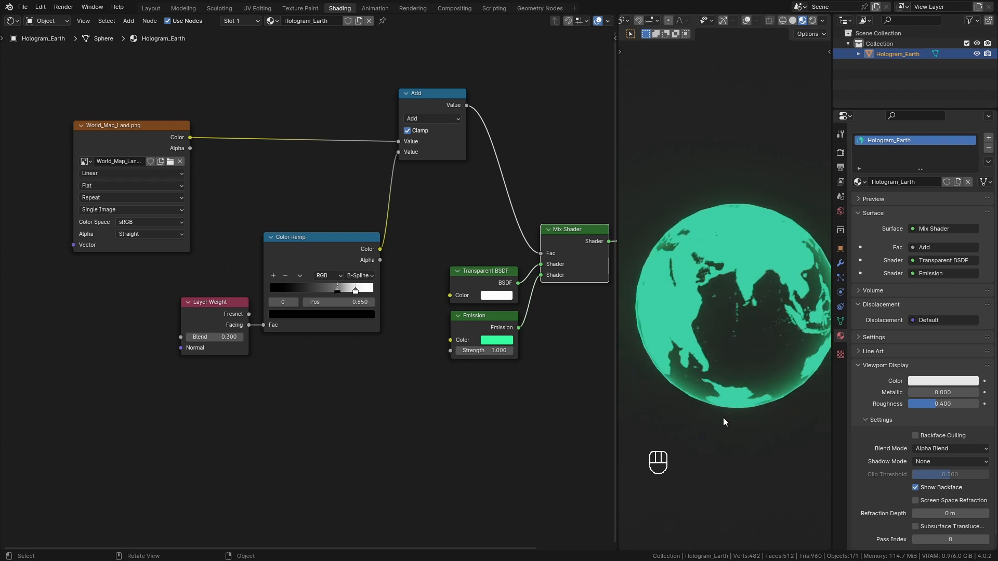
# Tidy the node layout and group the Layer Weight, Color Ramp and Add nodes in a frame labelled Outline
pyautogui.moveTo(176, 150); pyautogui.dragTo(73, 149)
pyautogui.moveTo(322, 237); pyautogui.dragTo(322, 165)
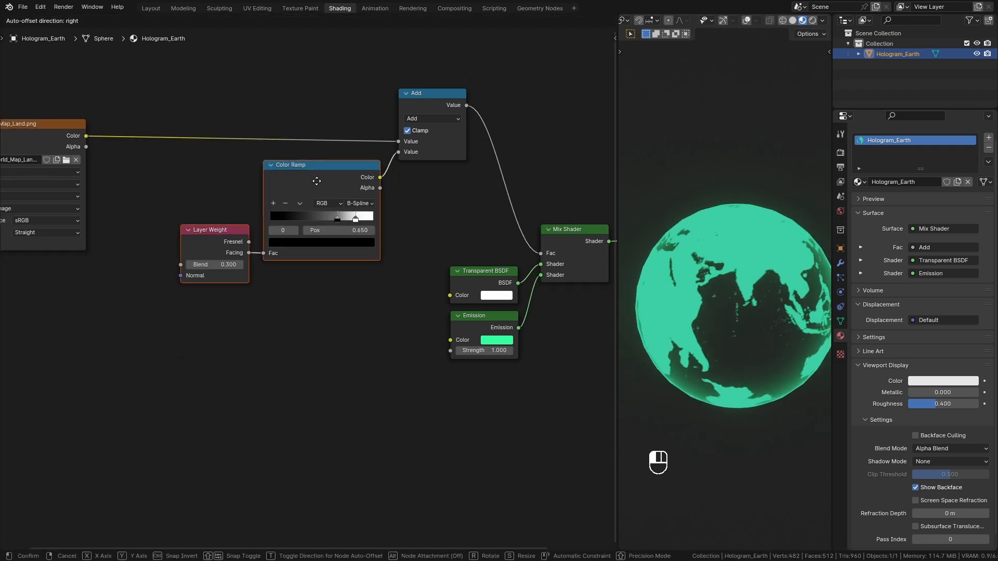
pyautogui.moveTo(193, 97); pyautogui.dragTo(435, 258)
pyautogui.hotkey('shift', 'p')
pyautogui.press('F2')
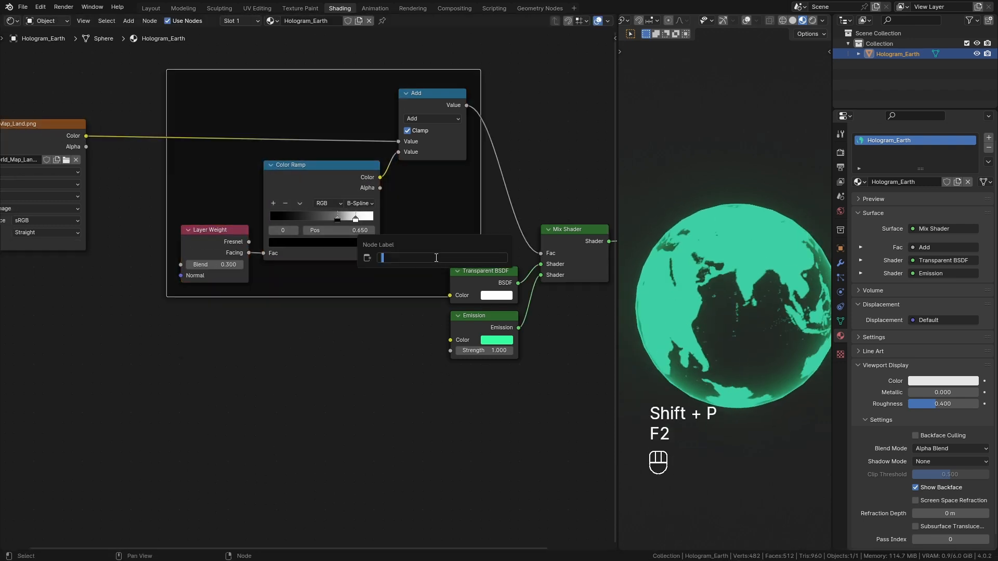
pyautogui.write('Outline')
pyautogui.press('Return')
# Add a Brick Texture node in the empty area below the World_Map_Land.png node and the Outline frame
pyautogui.scroll(-2, 223, 349)
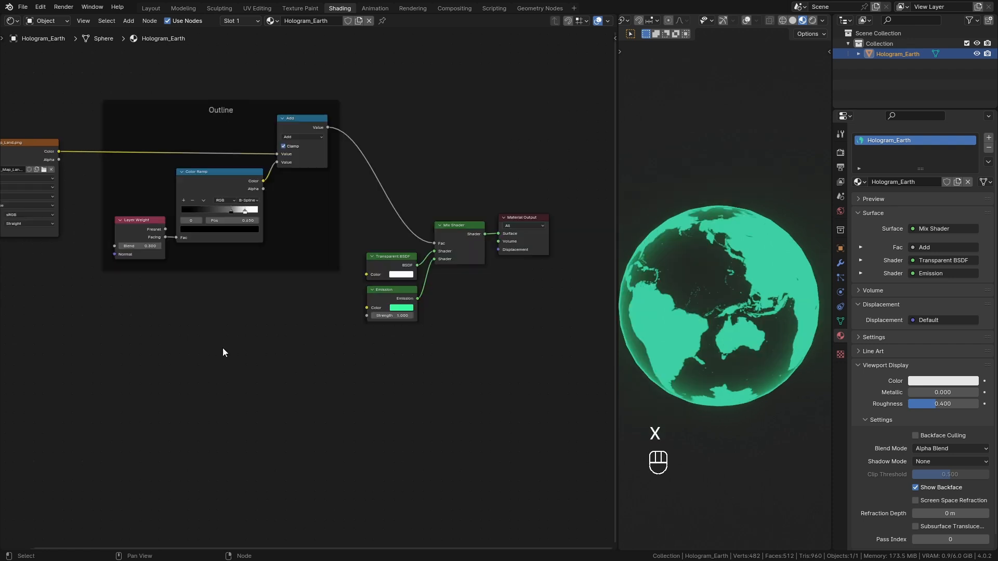
pyautogui.moveTo(222, 349); pyautogui.dragTo(450, 325, button='middle')
pyautogui.moveTo(384, 326); pyautogui.dragTo(373, 285, button='middle')
pyautogui.hotkey('shift', 'a')
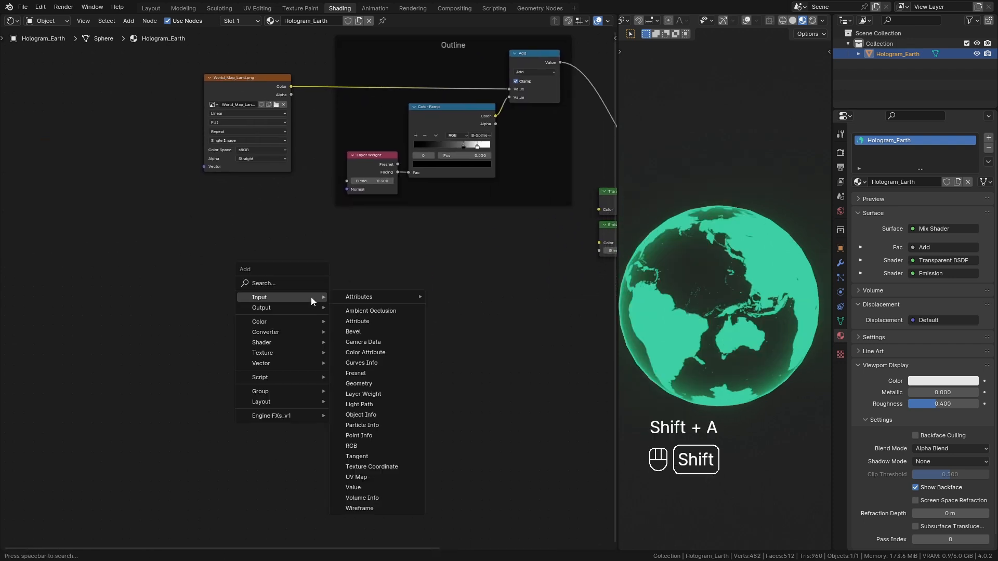
pyautogui.moveTo(272, 352)
pyautogui.click(382, 375)
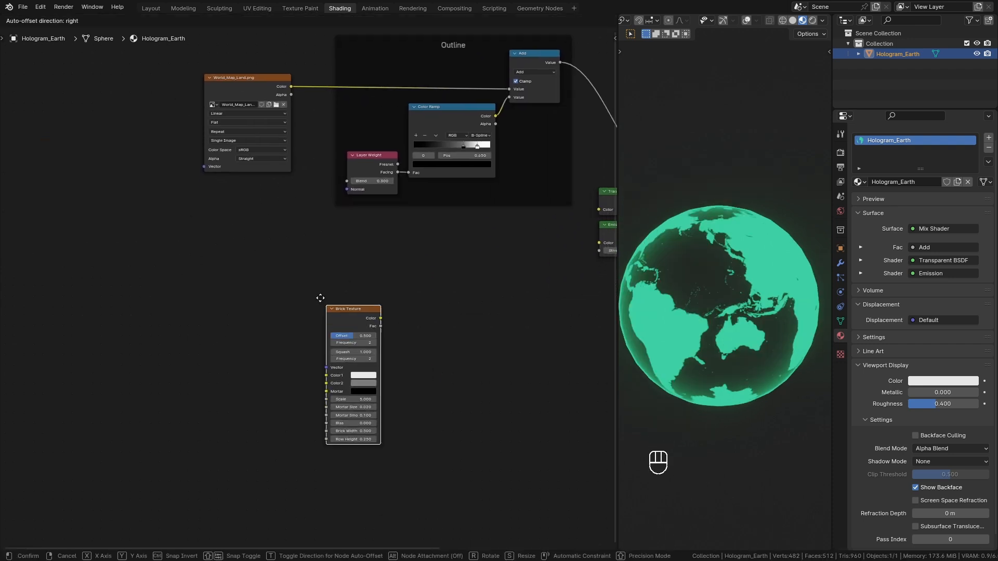
pyautogui.click(364, 346)
# Preview the Brick Texture's Fac output on the globe and disable Show Backface for the material
pyautogui.keyDown('ctrl'); pyautogui.keyDown('shift'); pyautogui.click(342, 286); pyautogui.keyUp('shift'); pyautogui.keyUp('ctrl')
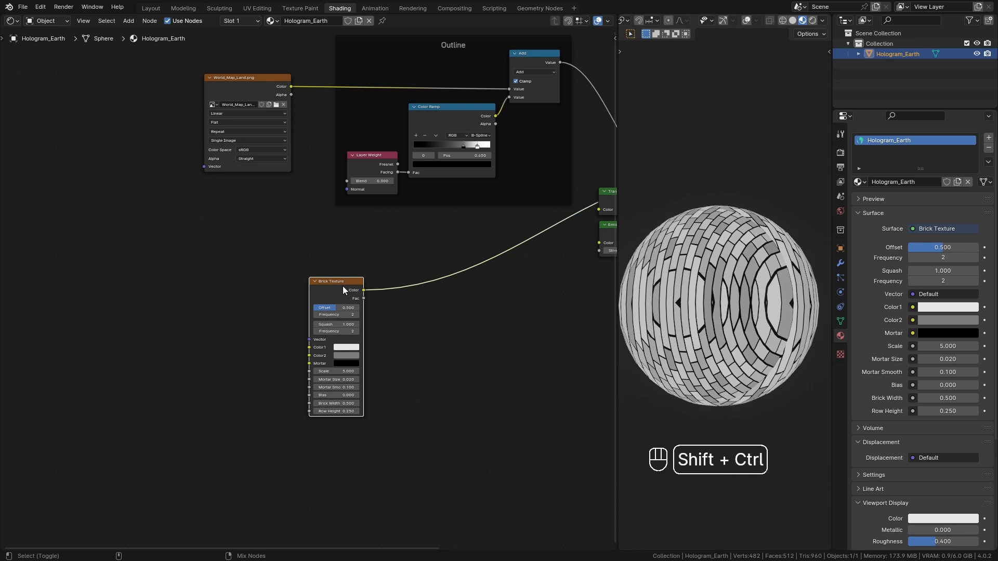
pyautogui.keyDown('ctrl'); pyautogui.keyDown('shift'); pyautogui.click(342, 287); pyautogui.keyUp('shift'); pyautogui.keyUp('ctrl')
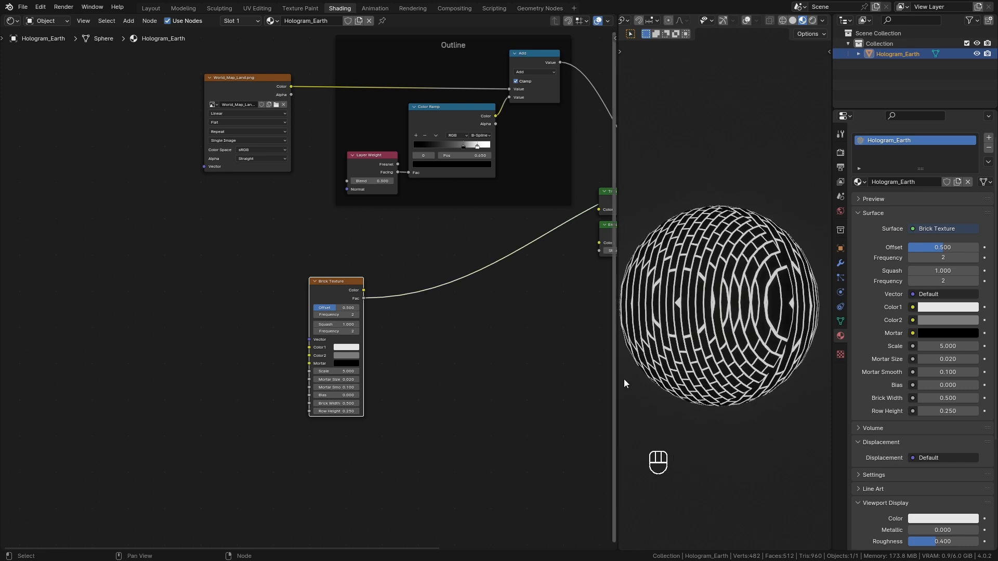
pyautogui.keyDown('ctrl'); pyautogui.moveTo(721, 420); pyautogui.dragTo(938, 499, button='middle'); pyautogui.keyUp('ctrl')
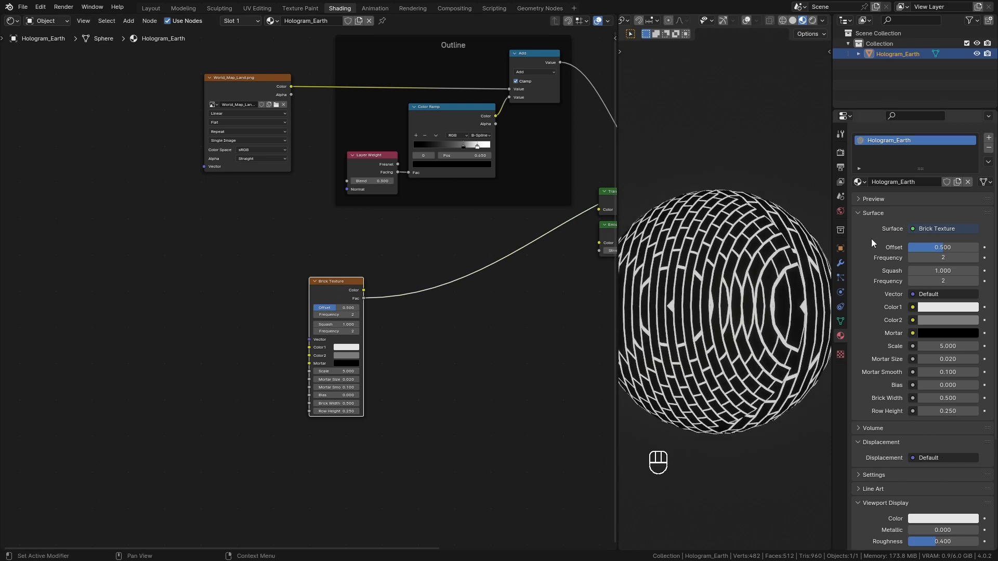
pyautogui.click(871, 213)
pyautogui.click(916, 437)
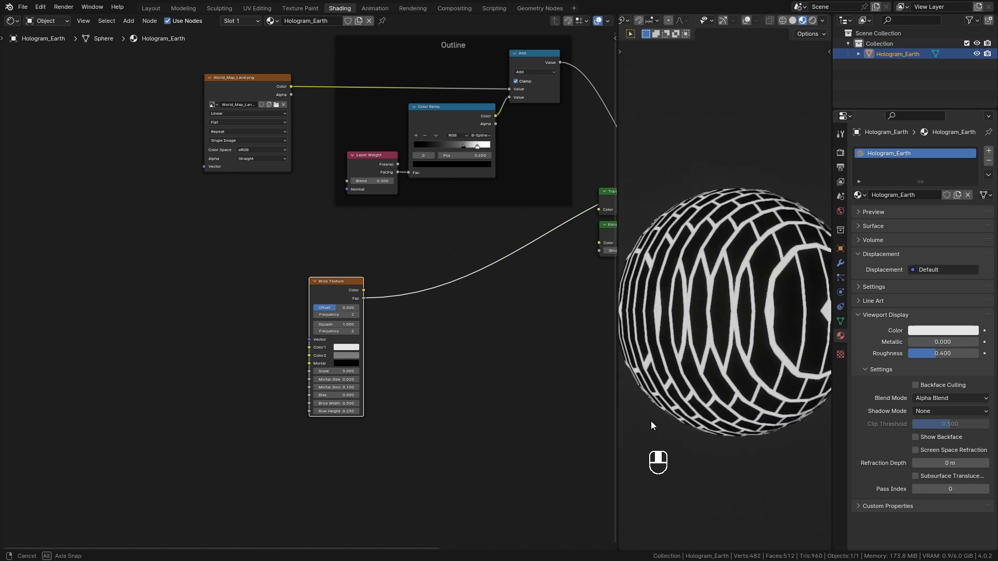
# Set the Brick Texture's Offset to 0.000 and both of its Frequency values to 1
pyautogui.scroll(2, 413, 423)
pyautogui.moveTo(358, 315); pyautogui.dragTo(307, 315)
pyautogui.click(318, 325)
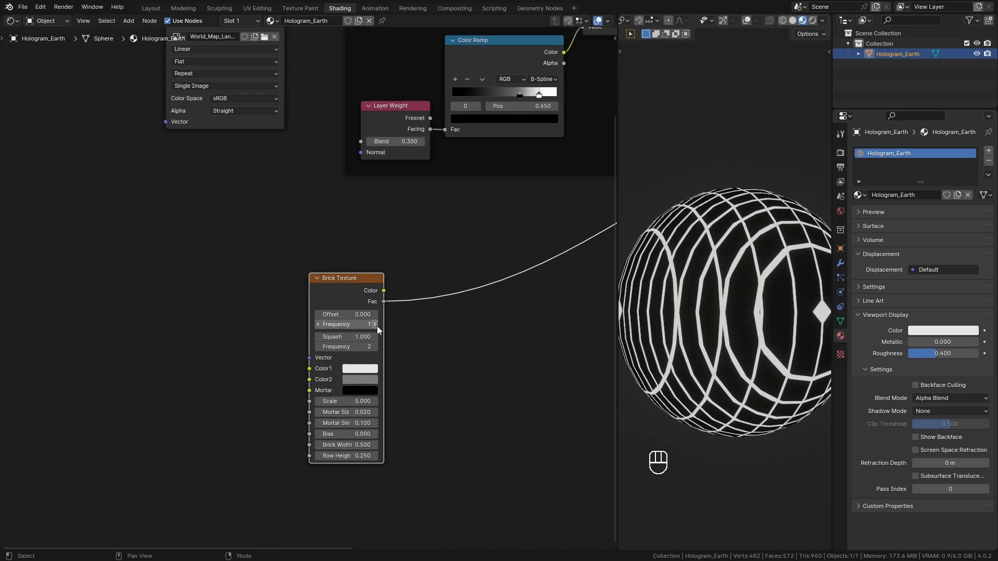
pyautogui.click(318, 346)
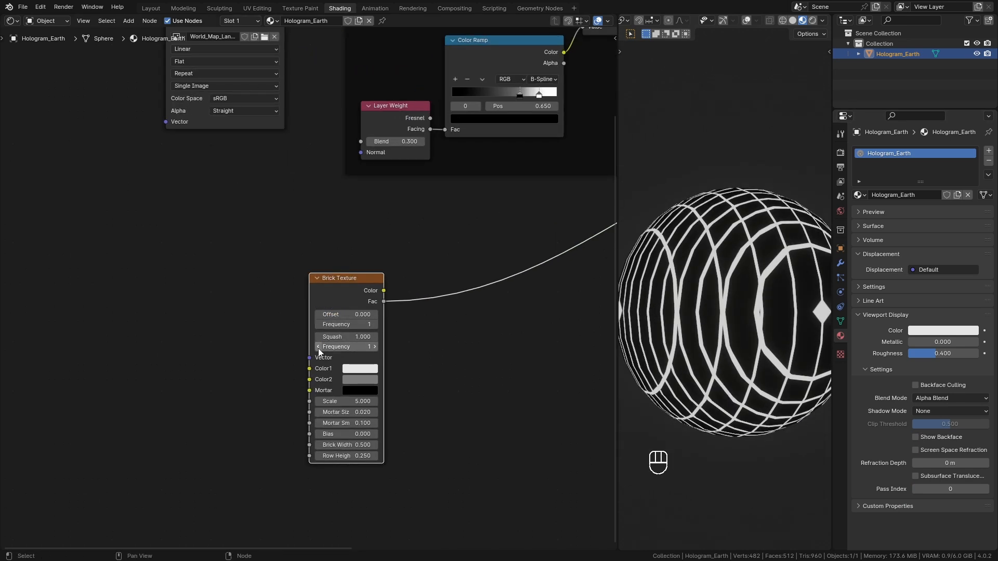
pyautogui.moveTo(738, 371); pyautogui.dragTo(780, 401, button='middle')
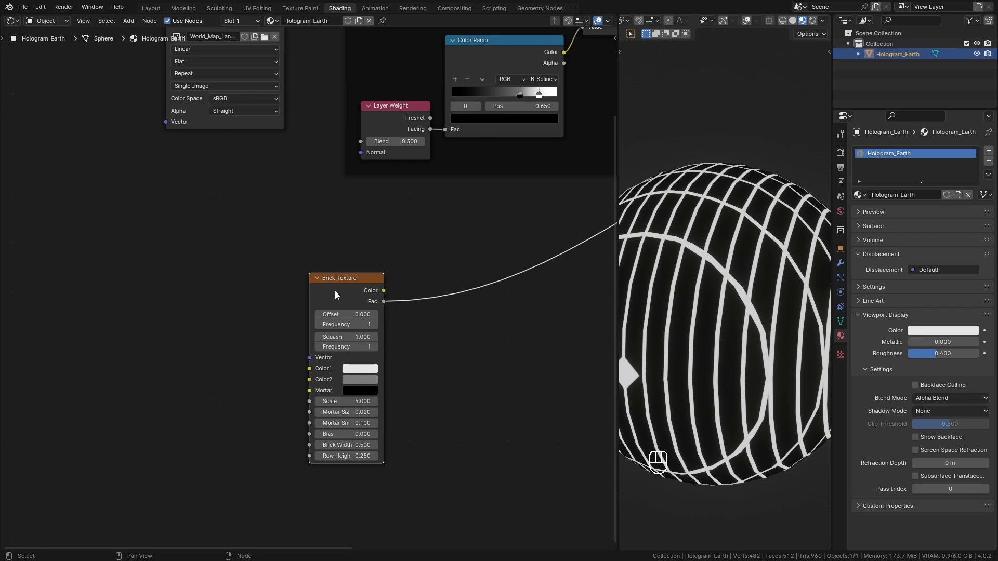
# Add a Texture Coordinate node with its UV output linked directly to the Brick Texture's Vector input, removing the Mapping node between them
pyautogui.hotkey('ctrl', 't')
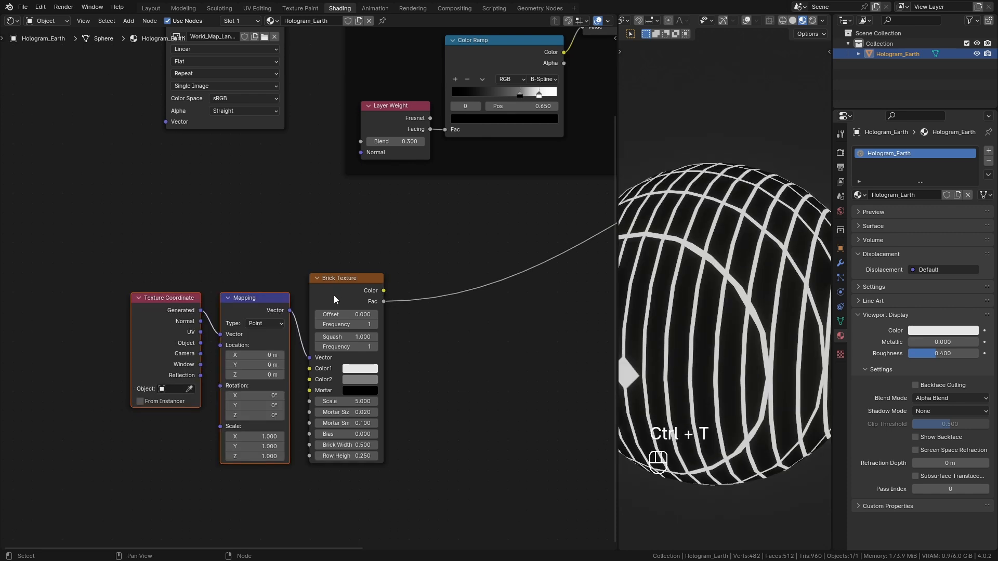
pyautogui.moveTo(200, 333); pyautogui.dragTo(275, 294)
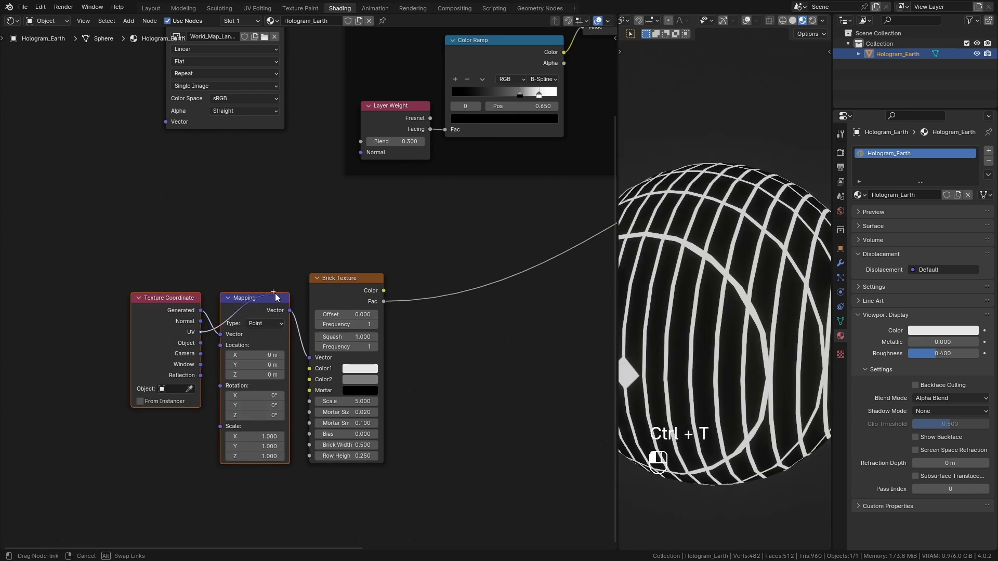
pyautogui.moveTo(312, 356); pyautogui.dragTo(310, 357)
pyautogui.click(256, 308)
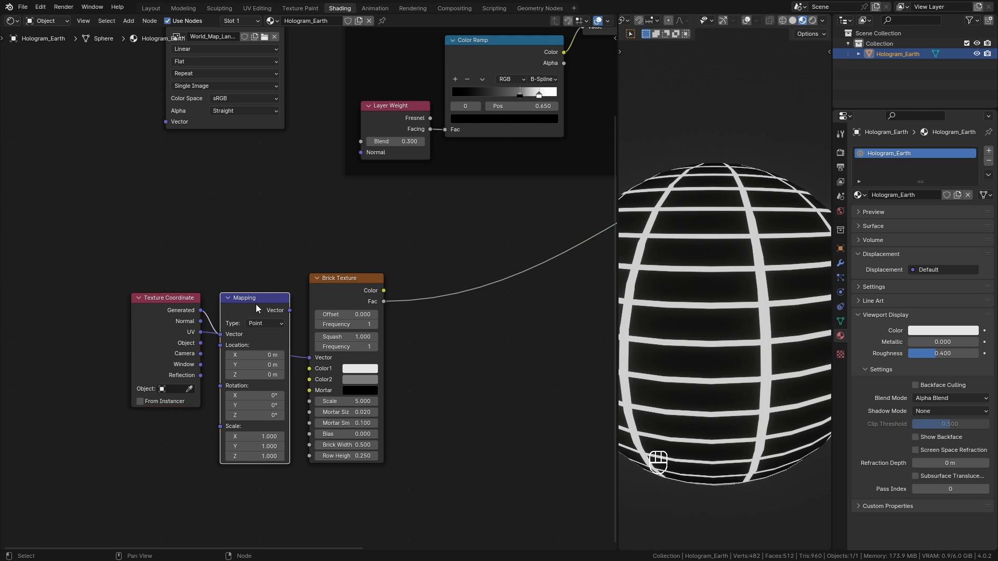
pyautogui.press('x')
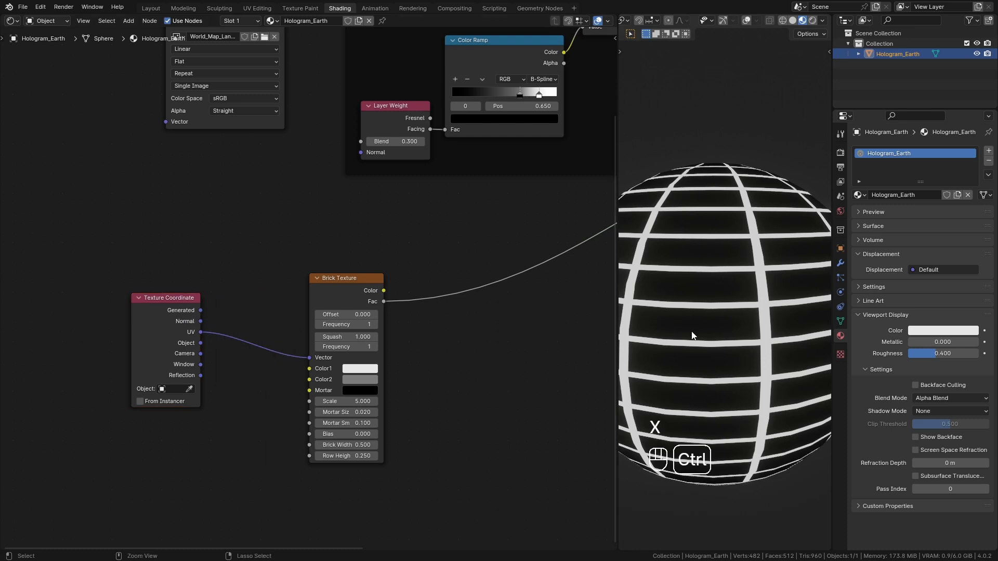
pyautogui.keyDown('ctrl'); pyautogui.moveTo(695, 338); pyautogui.dragTo(762, 426, button='middle'); pyautogui.keyUp('ctrl')
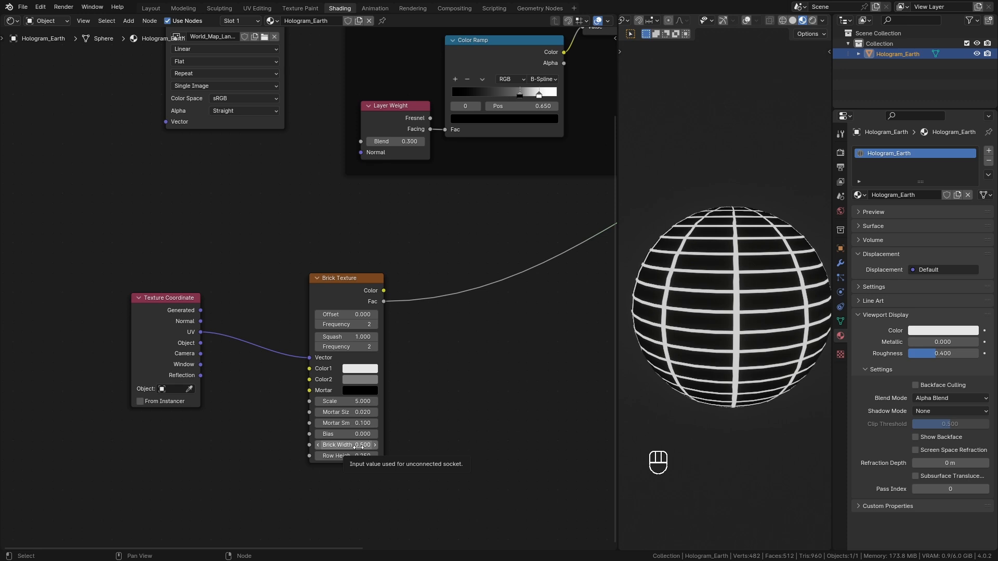
# Set the Brick Texture's Row Height to 1.000 and Scale to 16.200, and shift the Texture Coordinate node upward
pyautogui.press('Return')
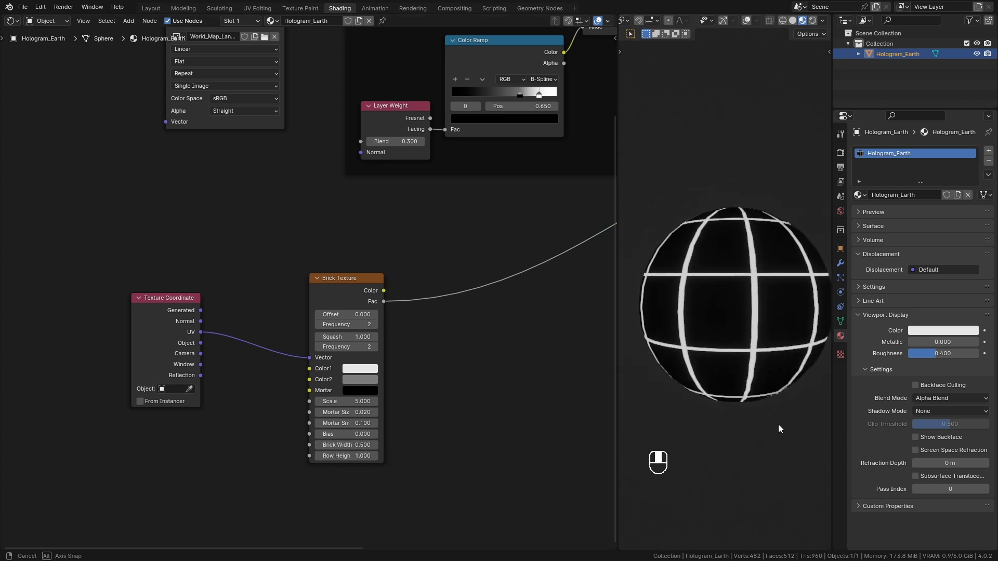
pyautogui.moveTo(354, 401); pyautogui.dragTo(550, 388)
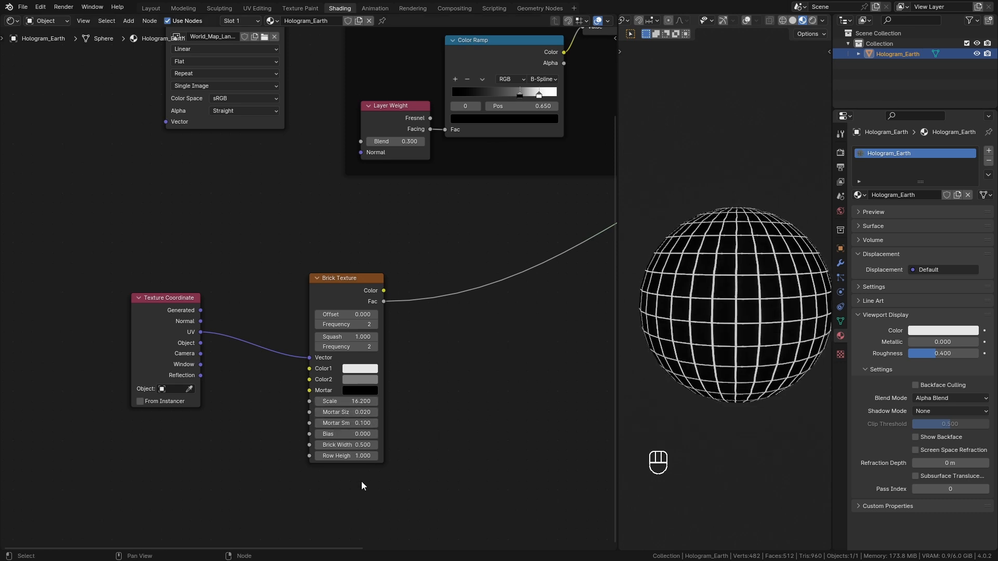
pyautogui.scroll(1, 362, 486)
pyautogui.moveTo(362, 485); pyautogui.dragTo(393, 385, button='middle')
pyautogui.moveTo(208, 218); pyautogui.dragTo(200, 185)
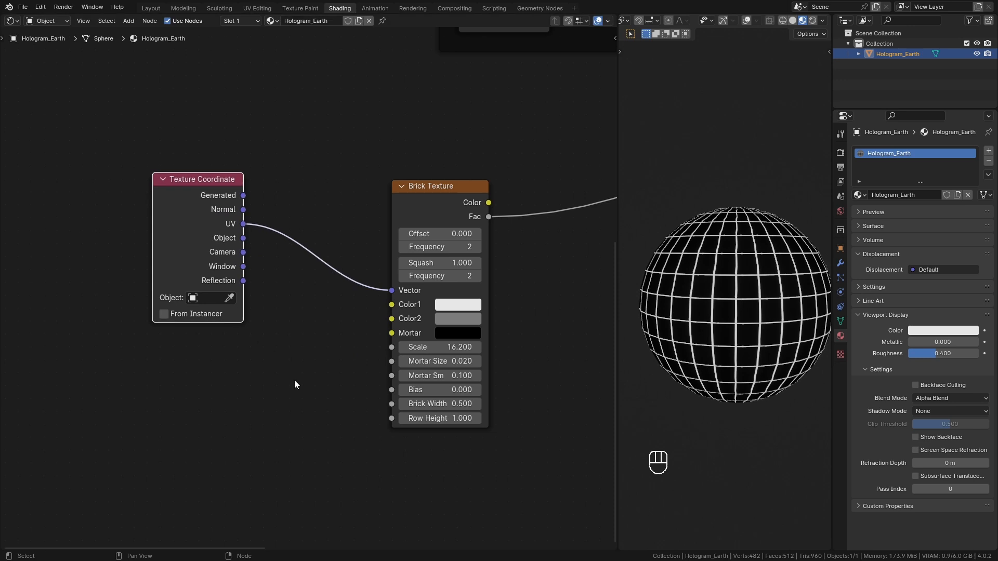
# Add a Multiply Math node feeding the Brick Texture's Mortar Size, placed just beside that input
pyautogui.moveTo(294, 383); pyautogui.dragTo(225, 367, button='middle')
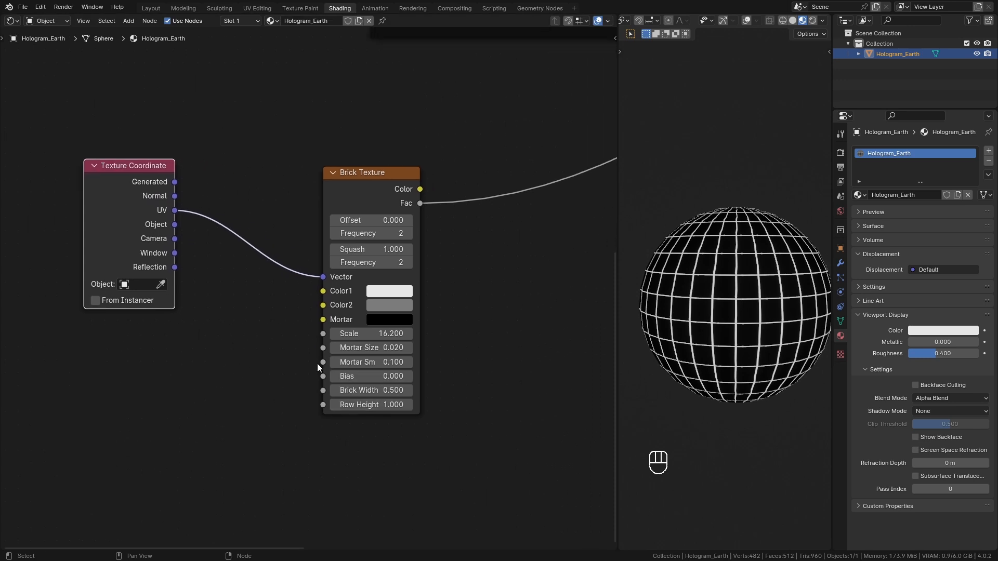
pyautogui.moveTo(322, 348); pyautogui.dragTo(249, 376)
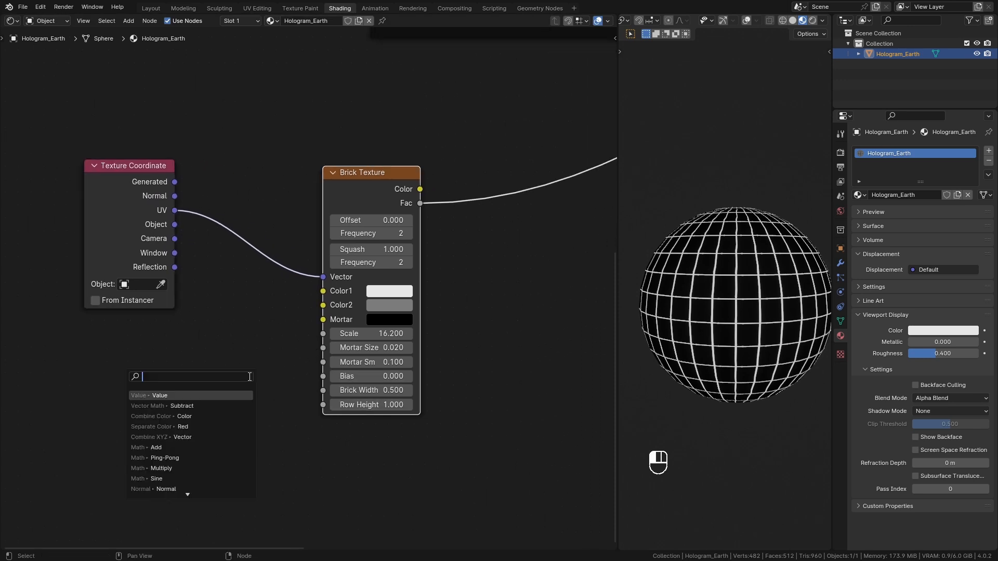
pyautogui.write('mul')
pyautogui.click(184, 394)
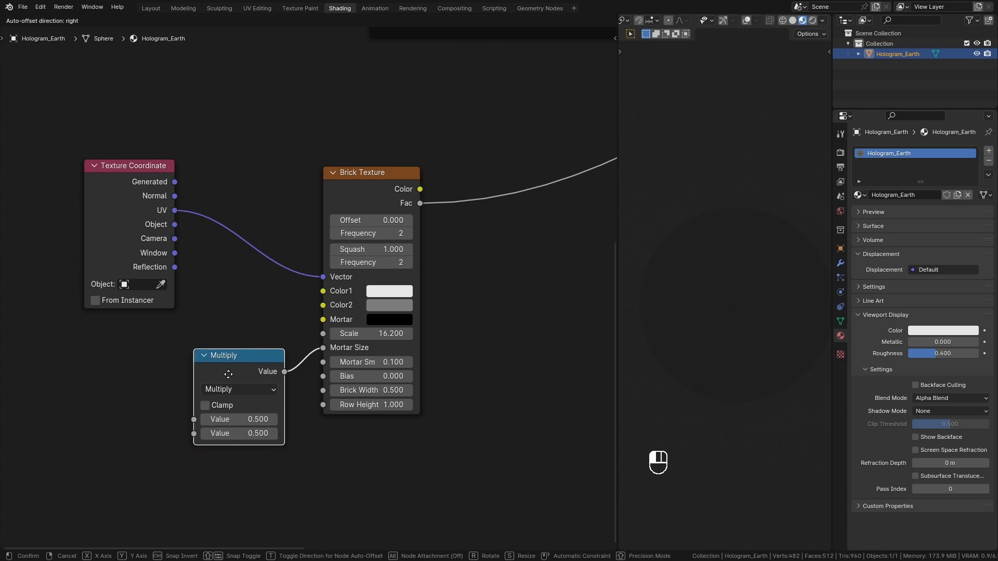
pyautogui.click(238, 373)
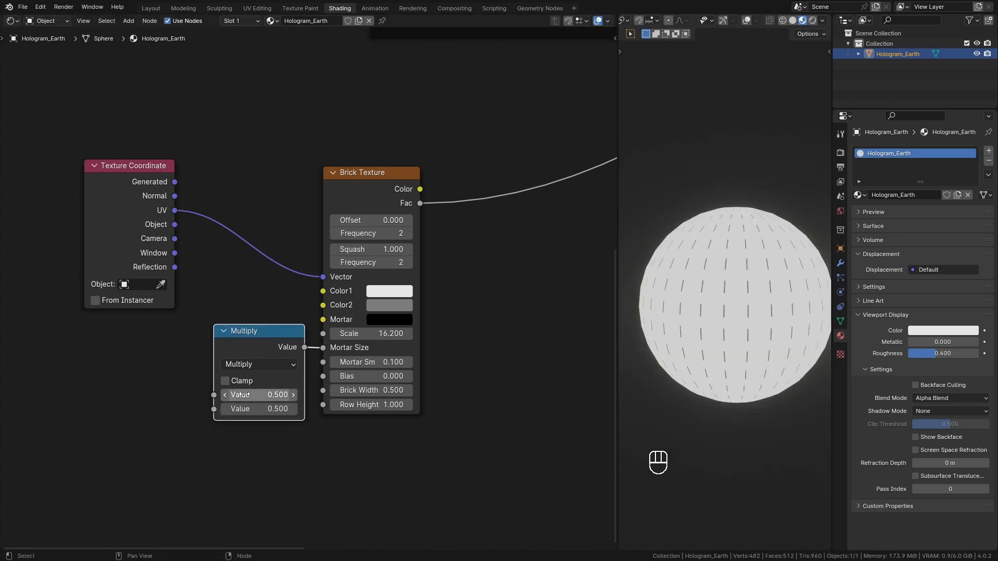
# Set the Multiply node's values to 0.002 and 1.000 to thin the grid lines
pyautogui.click(244, 394)
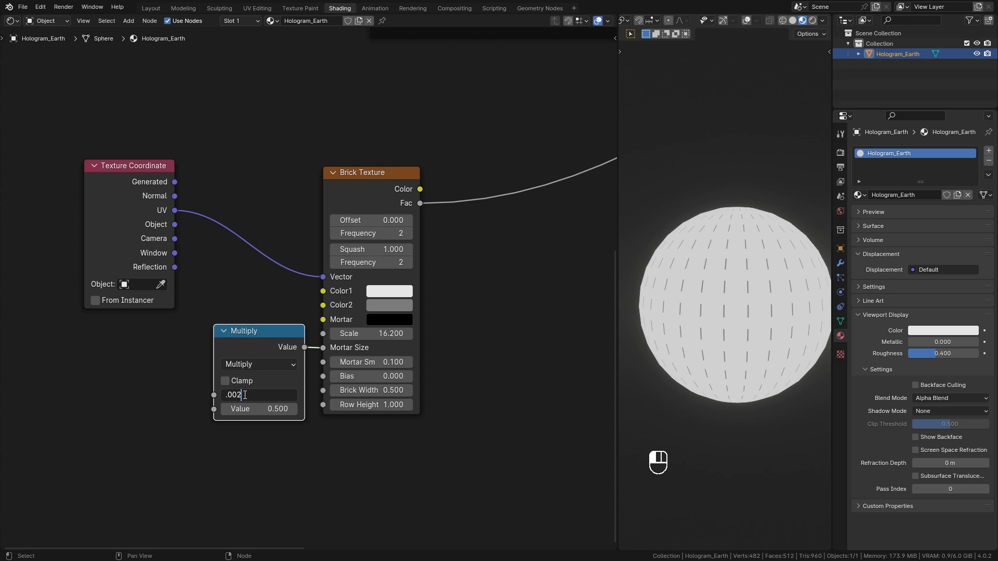
pyautogui.press('Return')
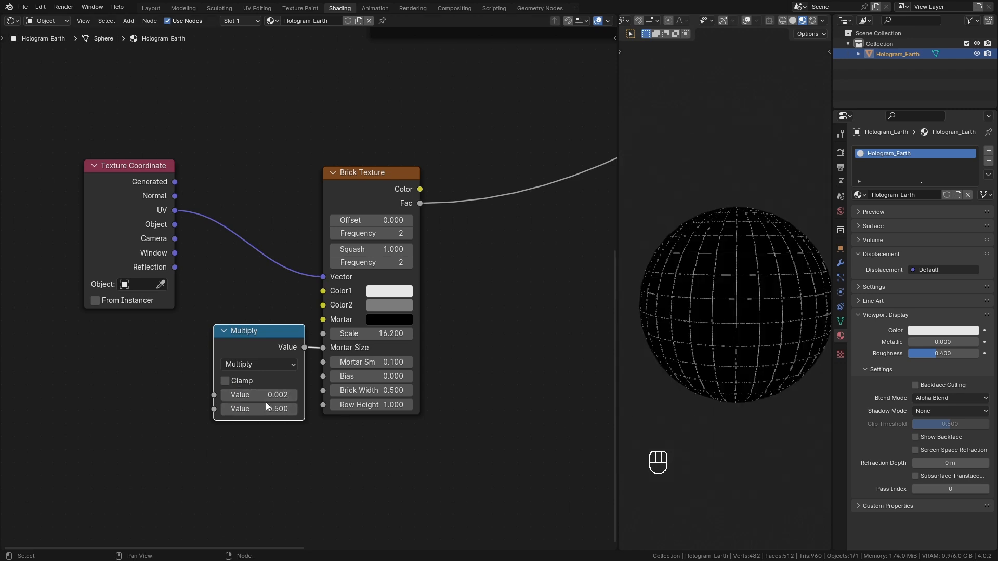
pyautogui.click(266, 406)
pyautogui.write('1')
pyautogui.press('Return')
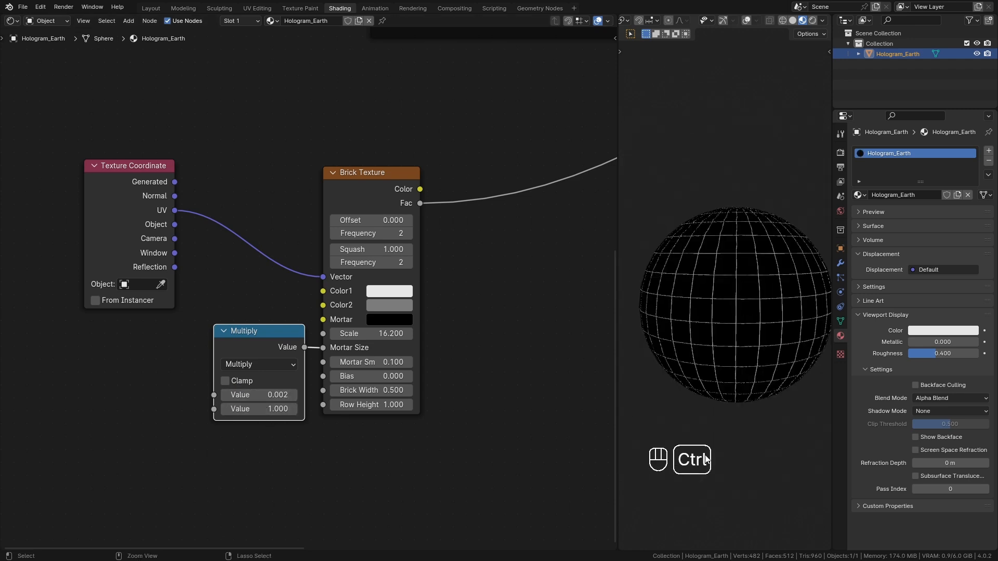
pyautogui.keyDown('ctrl'); pyautogui.moveTo(736, 416); pyautogui.dragTo(737, 392, button='middle'); pyautogui.keyUp('ctrl')
pyautogui.moveTo(262, 409)
pyautogui.mouseDown()
pyautogui.moveTo(250, 409)
pyautogui.moveTo(317, 409)
pyautogui.moveTo(266, 412)
pyautogui.mouseUp()
pyautogui.write('1')
pyautogui.press('Return')
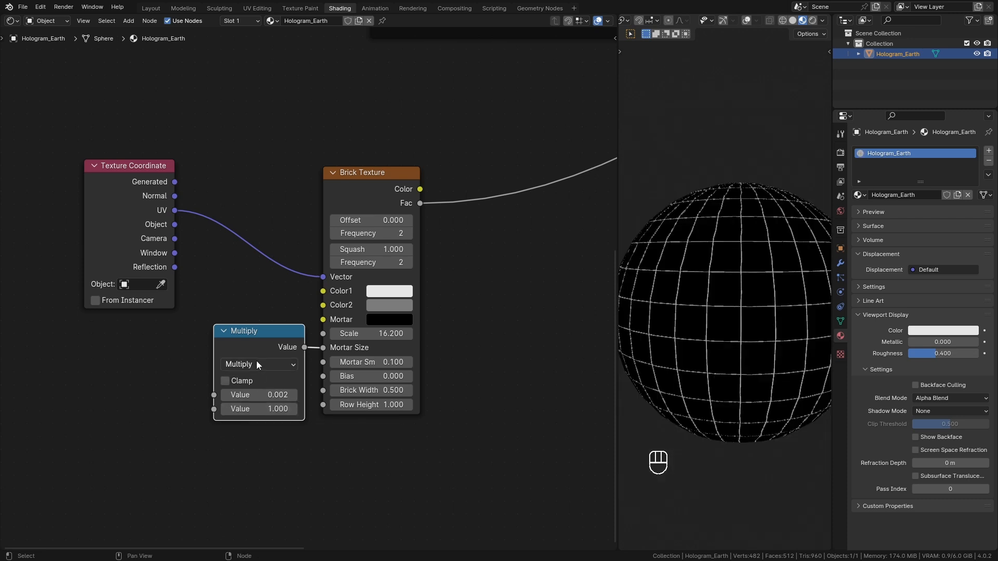
# Nudge the Multiply node, and set the Brick Texture's Scale to 21.500 and Mortar Smooth to 0.060
pyautogui.moveTo(263, 347); pyautogui.dragTo(266, 347)
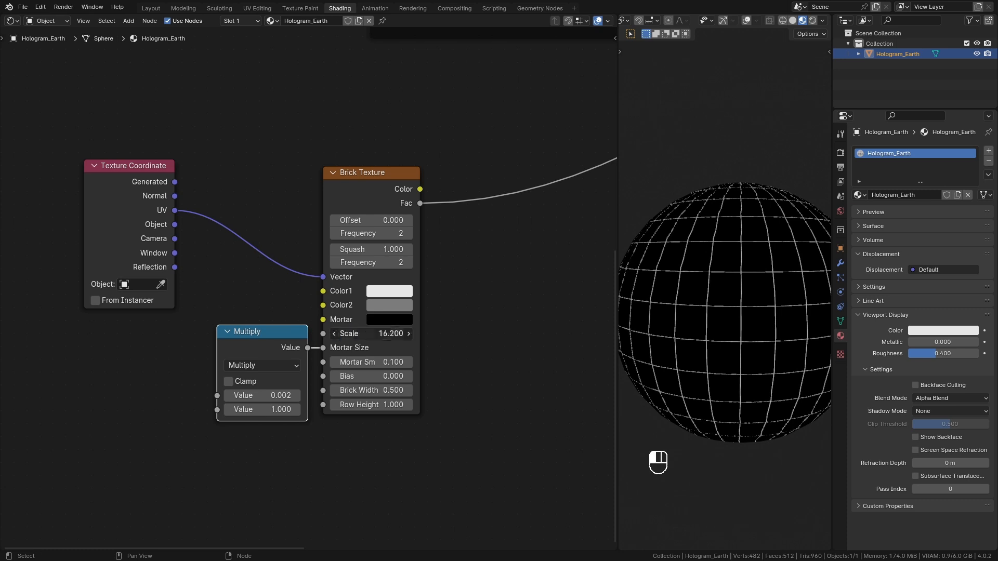
pyautogui.click(366, 335)
pyautogui.write('21.5')
pyautogui.press('Return')
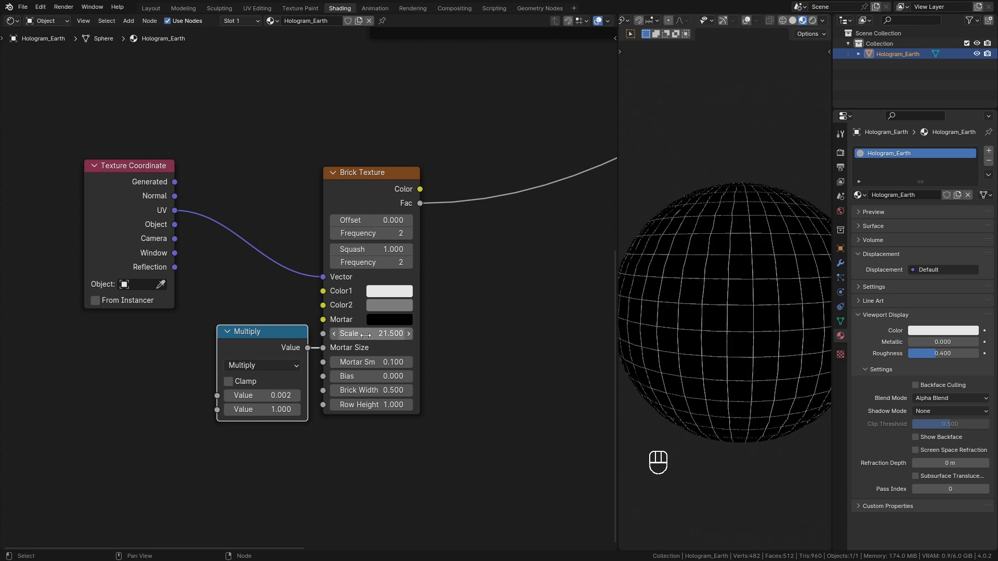
pyautogui.scroll(-2, 764, 329)
pyautogui.moveTo(726, 339); pyautogui.dragTo(701, 345, button='middle')
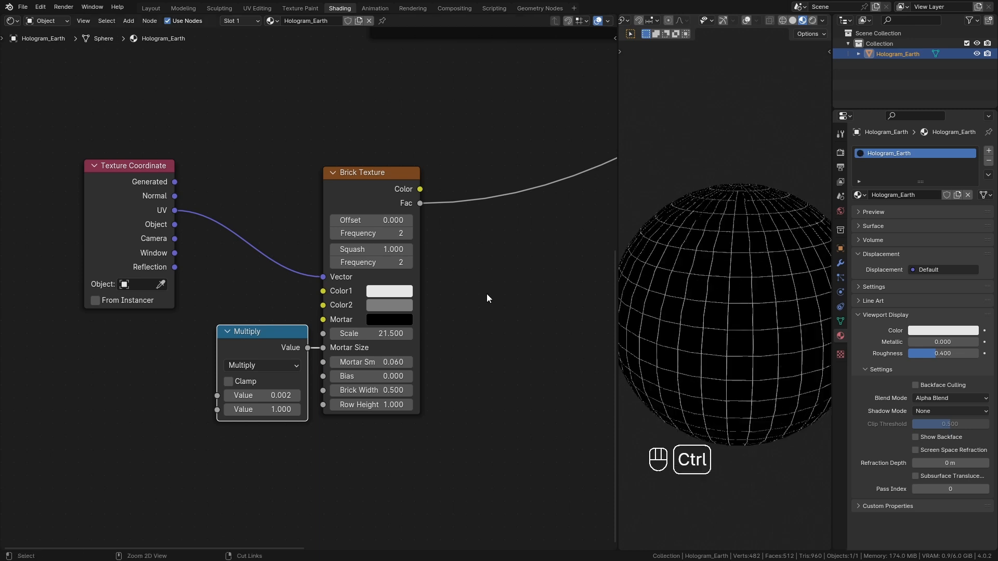
# Reposition the Texture Coordinate, Multiply and Brick Texture nodes together farther left in the node graph
pyautogui.keyDown('ctrl'); pyautogui.moveTo(486, 295); pyautogui.dragTo(366, 308, button='middle'); pyautogui.keyUp('ctrl')
pyautogui.moveTo(204, 219); pyautogui.dragTo(213, 245)
pyautogui.moveTo(458, 264); pyautogui.dragTo(450, 315, button='middle')
pyautogui.scroll(-4, 286, 361)
pyautogui.moveTo(406, 417); pyautogui.dragTo(264, 286)
pyautogui.moveTo(264, 286); pyautogui.dragTo(144, 286)
# Move the World_Map_Land.png node away from the Outline frame to make room for another node
pyautogui.moveTo(310, 256); pyautogui.dragTo(363, 350, button='middle')
pyautogui.scroll(3, 363, 350)
pyautogui.click(337, 183)
pyautogui.press('g')
pyautogui.click(204, 181)
# Insert a clamped Add Math node between World_Map_Land.png and the Outline frame, with the Brick Texture's Fac as its second value
pyautogui.hotkey('shift', 'a')
pyautogui.write('ma')
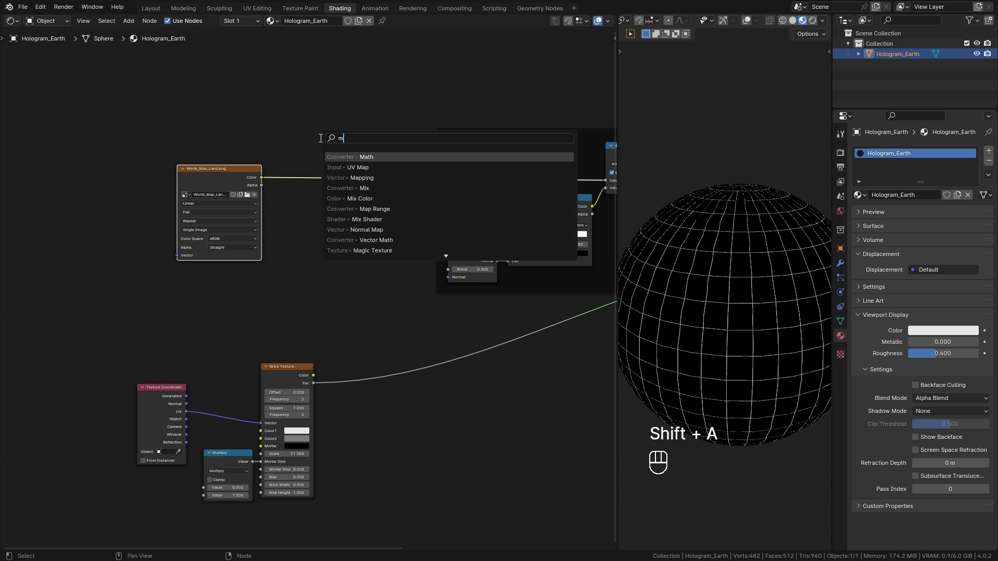
pyautogui.click(350, 160)
pyautogui.click(351, 162)
pyautogui.moveTo(314, 384); pyautogui.dragTo(353, 209)
pyautogui.moveTo(358, 244); pyautogui.dragTo(289, 253, button='middle')
pyautogui.moveTo(297, 177); pyautogui.dragTo(298, 179)
pyautogui.click(286, 200)
# Output the Mix Shader again, re-enable Show Backface and inspect the globe with its grid
pyautogui.moveTo(387, 277); pyautogui.dragTo(124, 262, button='middle')
pyautogui.keyDown('ctrl'); pyautogui.keyDown('shift'); pyautogui.click(447, 261); pyautogui.keyUp('shift'); pyautogui.keyUp('ctrl')
pyautogui.moveTo(225, 354); pyautogui.dragTo(412, 299, button='middle')
pyautogui.moveTo(687, 411); pyautogui.dragTo(780, 389, button='middle')
pyautogui.click(916, 437)
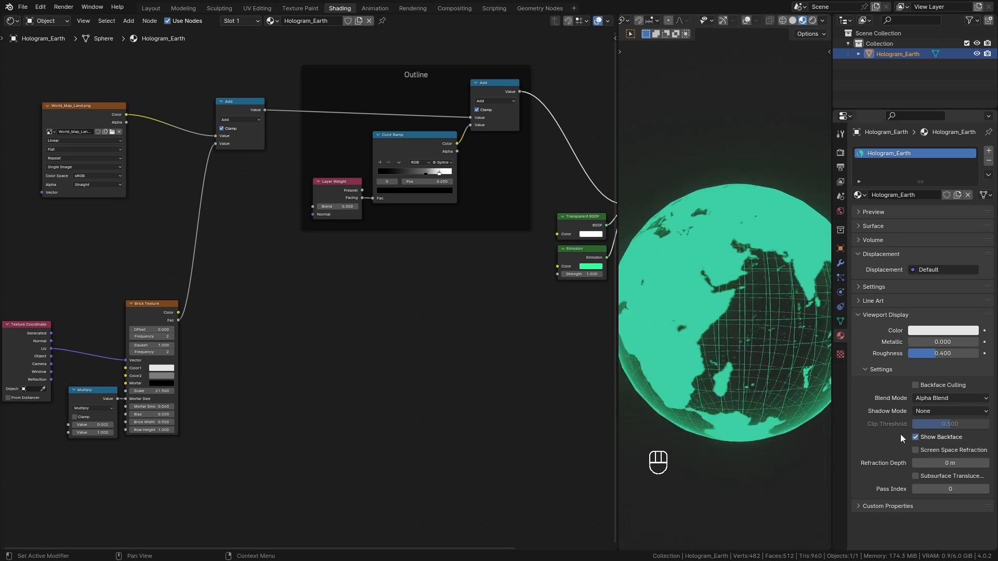
pyautogui.moveTo(790, 435); pyautogui.dragTo(769, 434, button='middle')
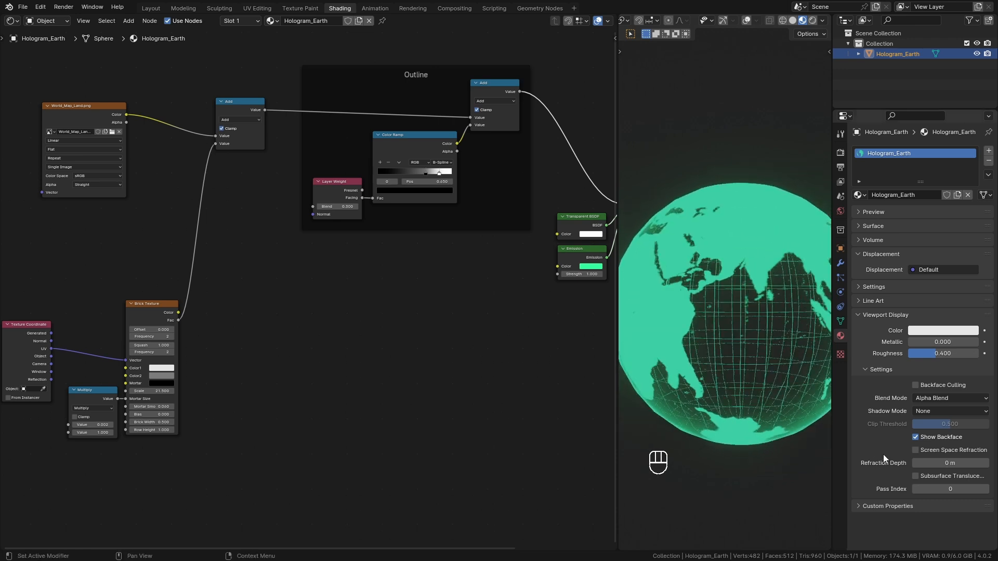
# Tidy the Texture Coordinate node and group it with the Multiply and Brick Texture nodes in a frame labelled Grid
pyautogui.moveTo(217, 388); pyautogui.dragTo(412, 317, button='middle')
pyautogui.moveTo(210, 267); pyautogui.dragTo(220, 281)
pyautogui.moveTo(185, 226); pyautogui.dragTo(359, 366)
pyautogui.hotkey('shift', 'p')
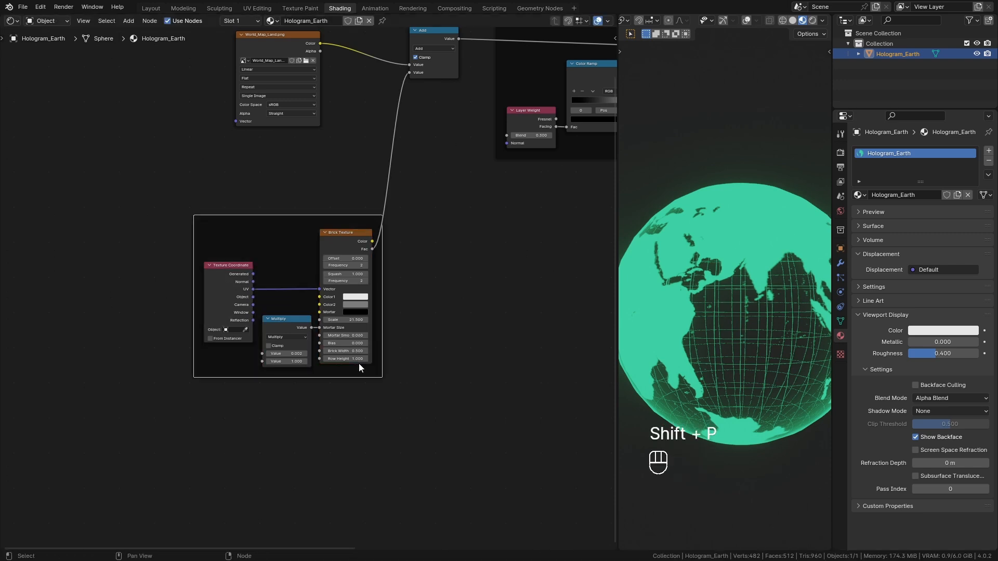
pyautogui.press('F2')
pyautogui.write('Gr')
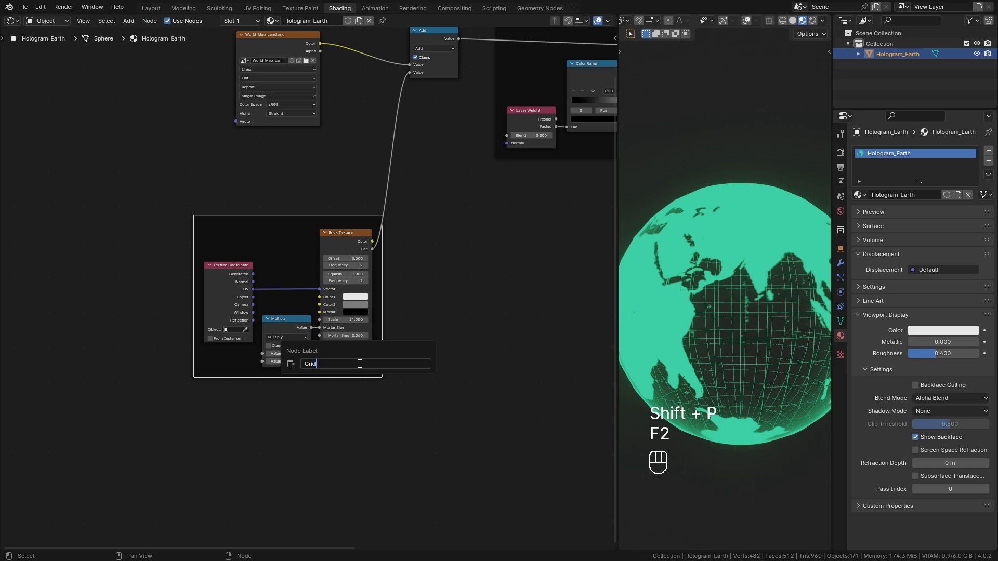
pyautogui.write('id')
pyautogui.press('Return')
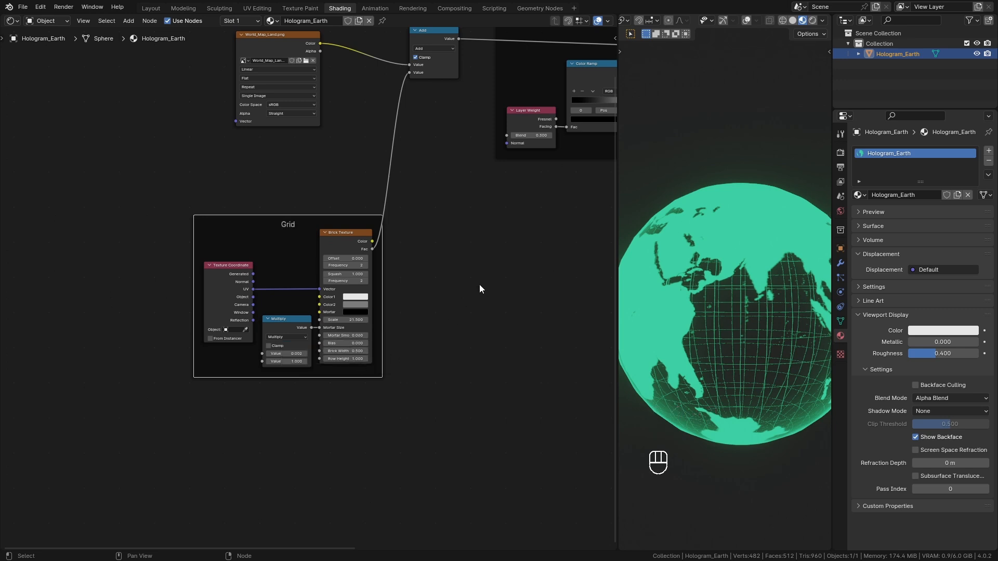
# Add a Geometry node in the empty area beside the Grid frame, below the level of World_Map_Land.png
pyautogui.click(479, 284)
pyautogui.moveTo(485, 281); pyautogui.dragTo(454, 359, button='middle')
pyautogui.hotkey('shift', 'a')
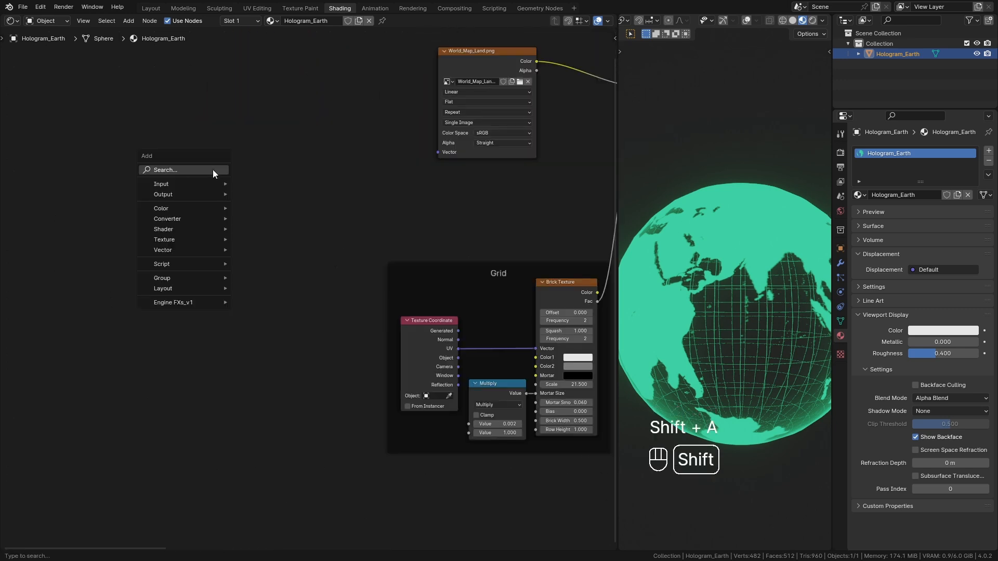
pyautogui.moveTo(187, 184)
pyautogui.click(280, 281)
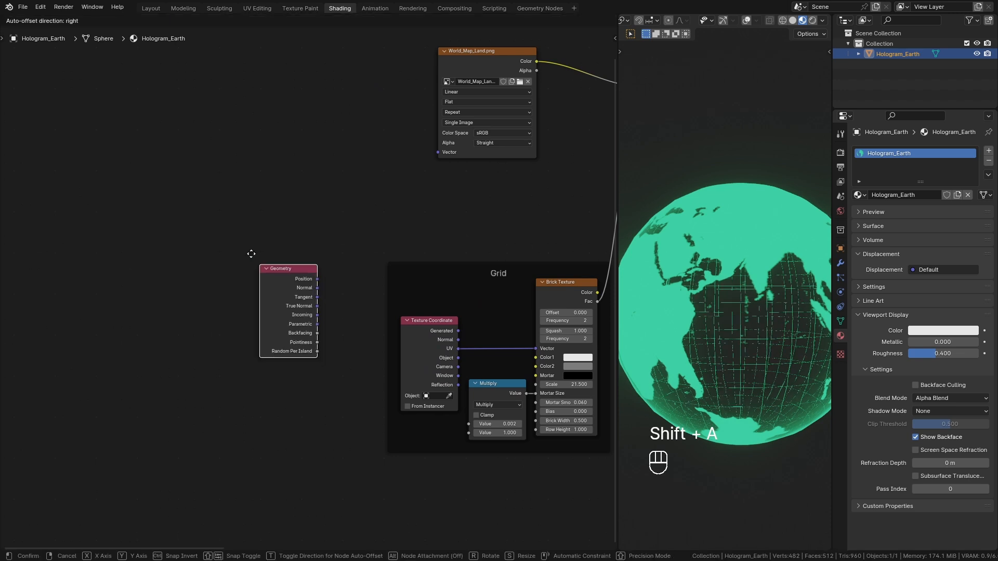
pyautogui.click(198, 187)
# Cycle the material preview through the Geometry node's outputs until Backfacing is shown on the globe
pyautogui.keyDown('ctrl'); pyautogui.keyDown('shift'); pyautogui.click(236, 212); pyautogui.keyUp('shift'); pyautogui.keyUp('ctrl')
pyautogui.keyDown('ctrl'); pyautogui.keyDown('shift'); pyautogui.click(236, 212); pyautogui.keyUp('shift'); pyautogui.keyUp('ctrl')
pyautogui.keyDown('ctrl'); pyautogui.keyDown('shift'); pyautogui.click(236, 212); pyautogui.keyUp('shift'); pyautogui.keyUp('ctrl')
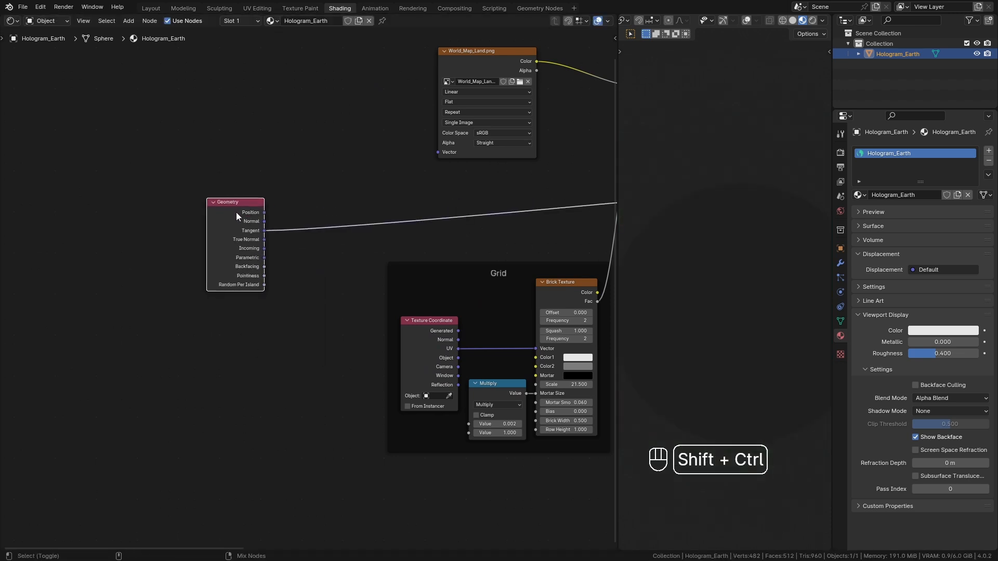
pyautogui.keyDown('ctrl'); pyautogui.keyDown('shift'); pyautogui.click(236, 212); pyautogui.keyUp('shift'); pyautogui.keyUp('ctrl')
pyautogui.keyDown('ctrl'); pyautogui.keyDown('shift'); pyautogui.click(236, 212); pyautogui.keyUp('shift'); pyautogui.keyUp('ctrl')
pyautogui.keyDown('ctrl'); pyautogui.keyDown('shift'); pyautogui.click(236, 212); pyautogui.keyUp('shift'); pyautogui.keyUp('ctrl')
pyautogui.keyDown('ctrl'); pyautogui.keyDown('shift'); pyautogui.click(236, 212); pyautogui.keyUp('shift'); pyautogui.keyUp('ctrl')
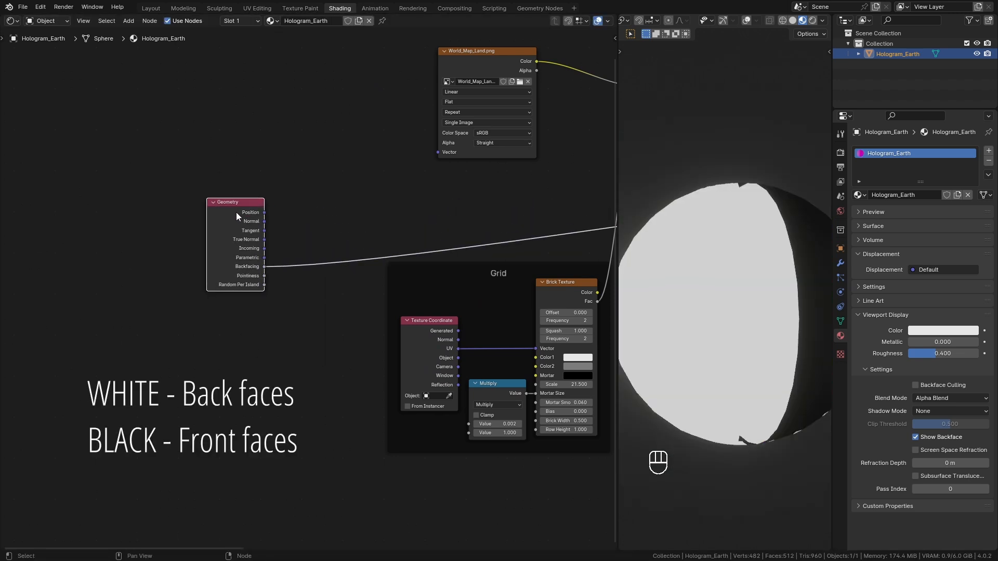
# Toggle Show Backface off and on while orbiting the globe to compare its front and back faces
pyautogui.click(916, 437)
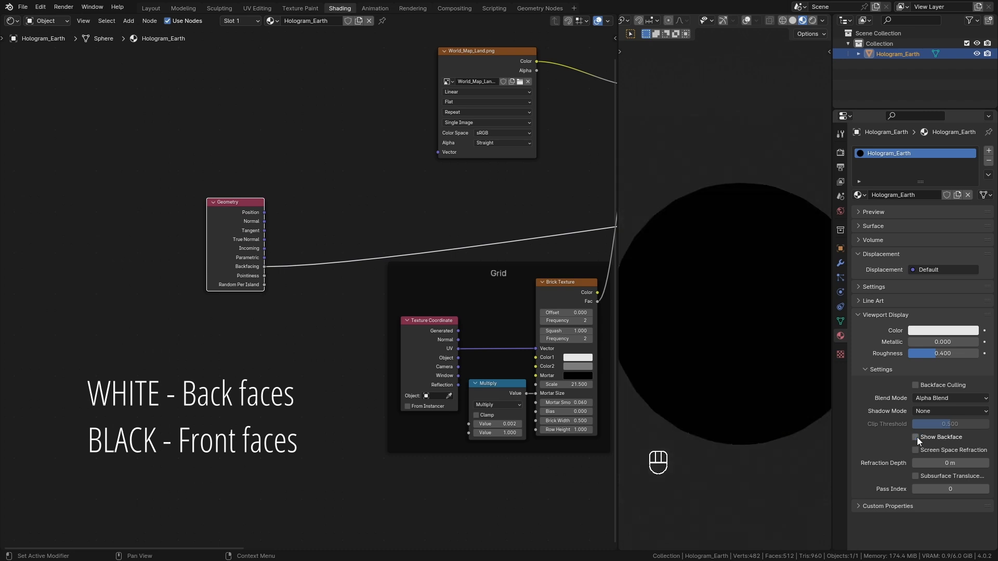
pyautogui.click(916, 437)
pyautogui.moveTo(819, 420); pyautogui.dragTo(628, 419, button='middle')
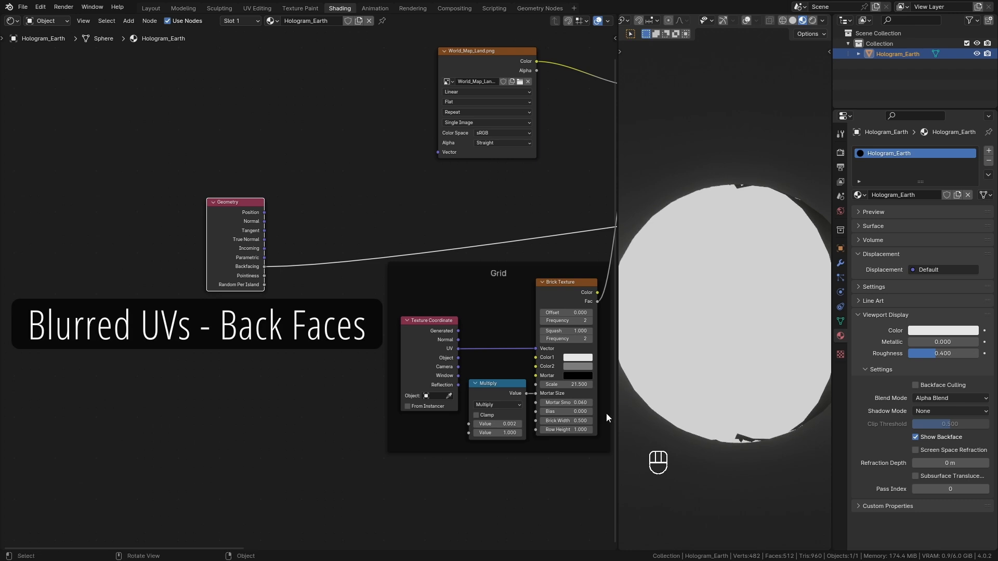
pyautogui.moveTo(233, 257); pyautogui.dragTo(222, 200)
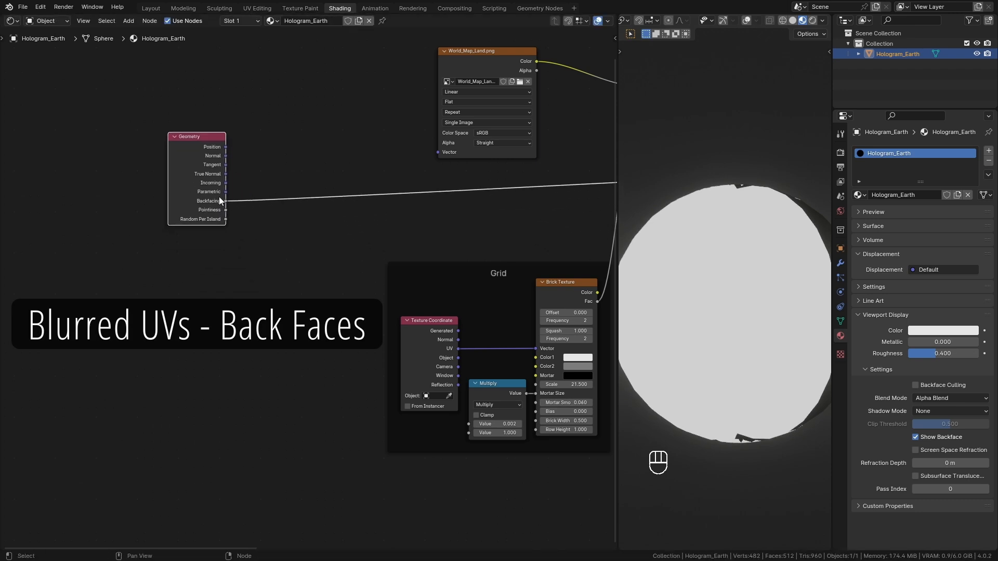
pyautogui.click(915, 437)
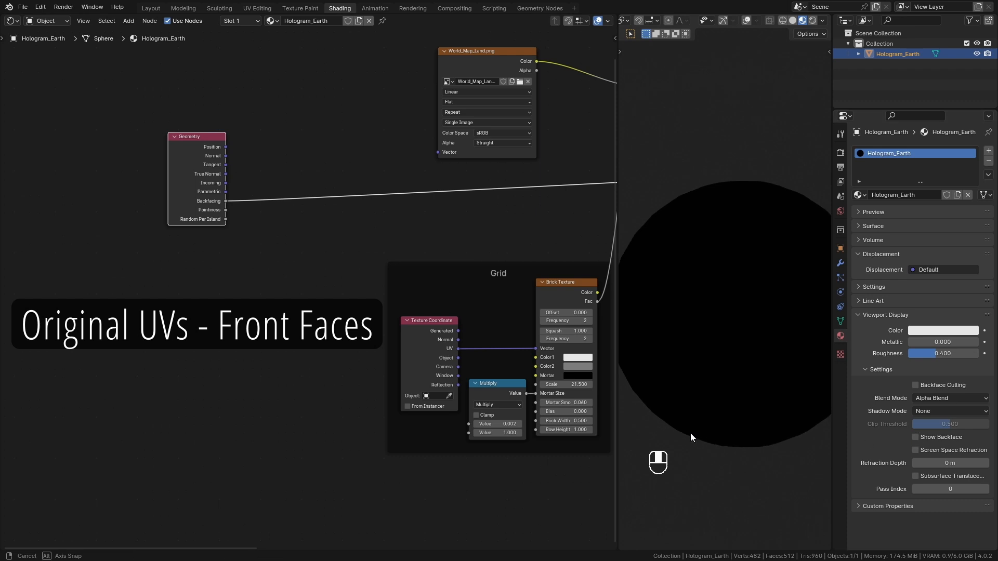
pyautogui.click(916, 436)
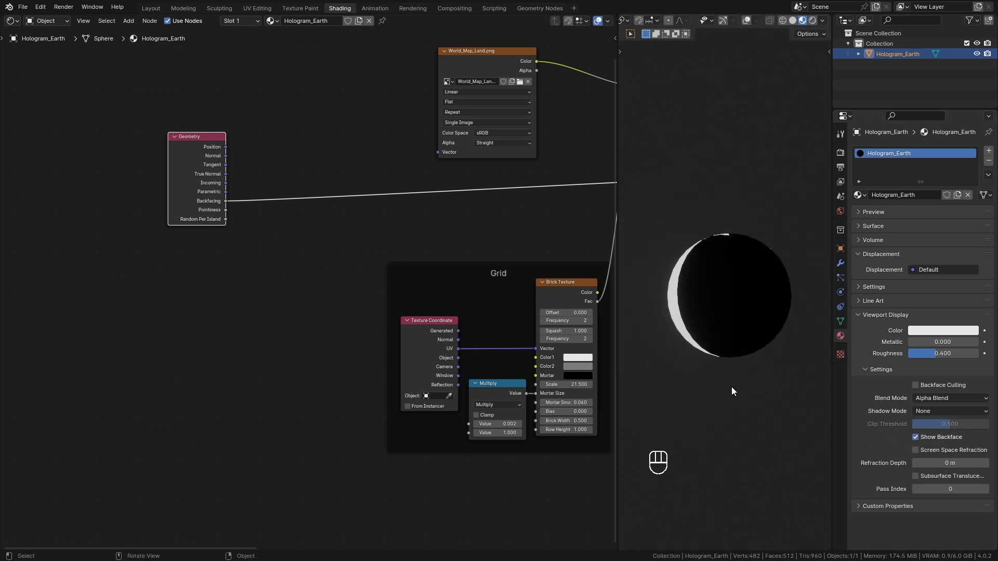
# Add a second Texture Coordinate node below the Geometry node and preview its UV output
pyautogui.scroll(1, 239, 280)
pyautogui.hotkey('shift', 'a')
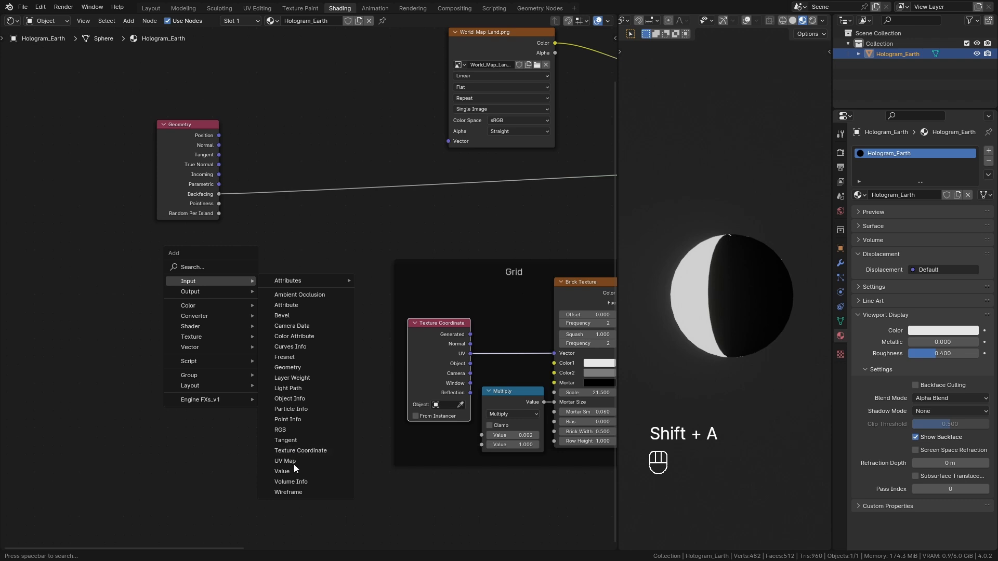
pyautogui.click(300, 450)
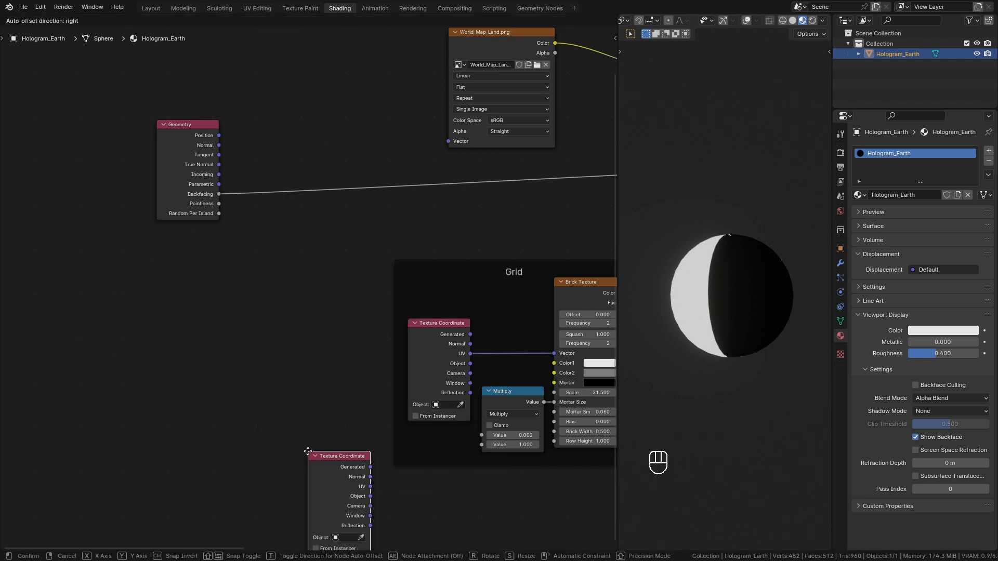
pyautogui.click(75, 291)
pyautogui.moveTo(201, 312); pyautogui.dragTo(291, 260, button='middle')
pyautogui.moveTo(201, 290); pyautogui.dragTo(143, 301)
pyautogui.keyDown('ctrl'); pyautogui.keyDown('shift'); pyautogui.click(147, 282); pyautogui.keyUp('shift'); pyautogui.keyUp('ctrl')
pyautogui.keyDown('ctrl'); pyautogui.keyDown('shift'); pyautogui.click(148, 282); pyautogui.keyUp('shift'); pyautogui.keyUp('ctrl')
pyautogui.keyDown('ctrl'); pyautogui.keyDown('shift'); pyautogui.click(148, 282); pyautogui.keyUp('shift'); pyautogui.keyUp('ctrl')
# Add a White Noise Texture set to 2D and feed its Vector from the new Texture Coordinate node's UV
pyautogui.hotkey('shift', 'a')
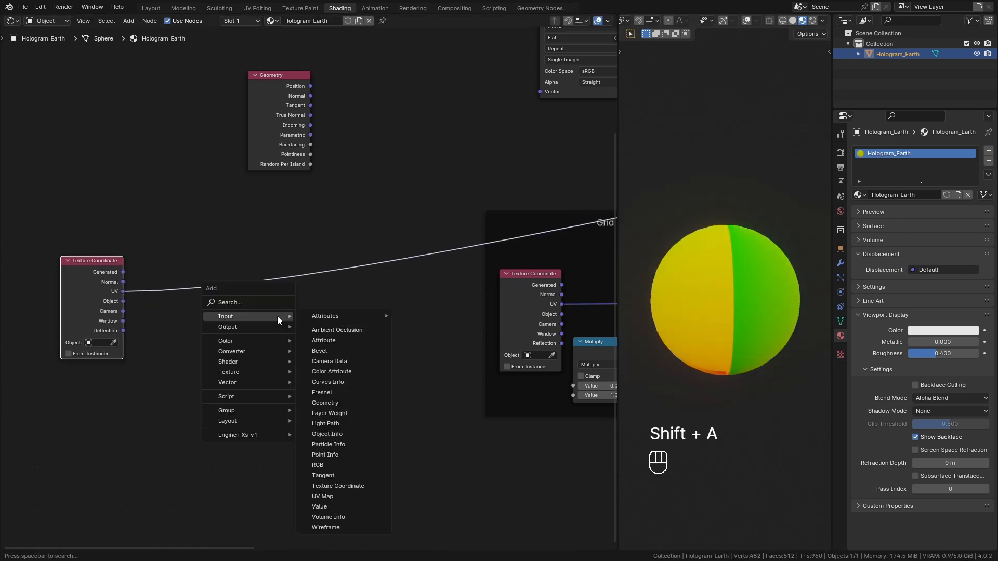
pyautogui.moveTo(280, 372)
pyautogui.click(335, 531)
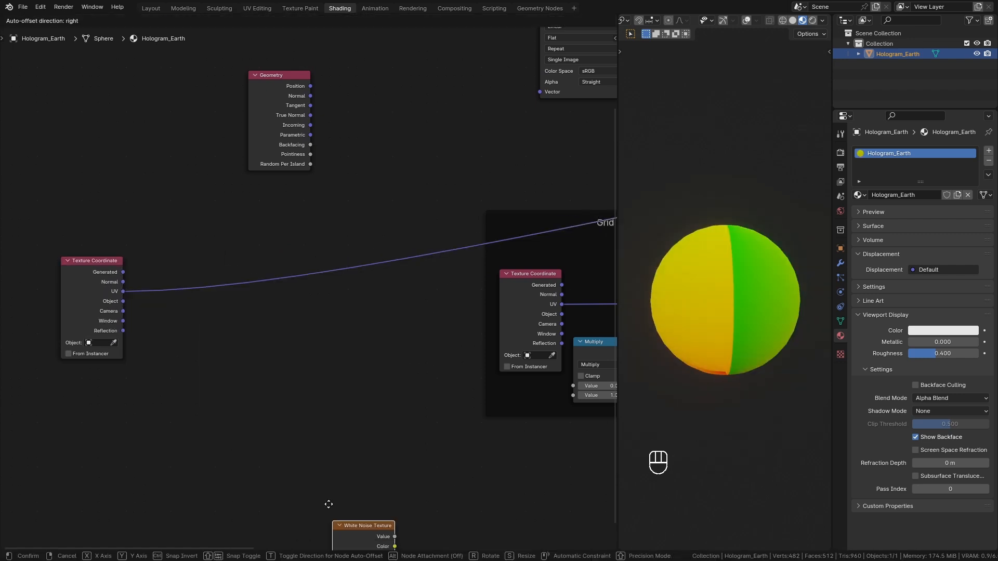
pyautogui.click(201, 354)
pyautogui.click(220, 393)
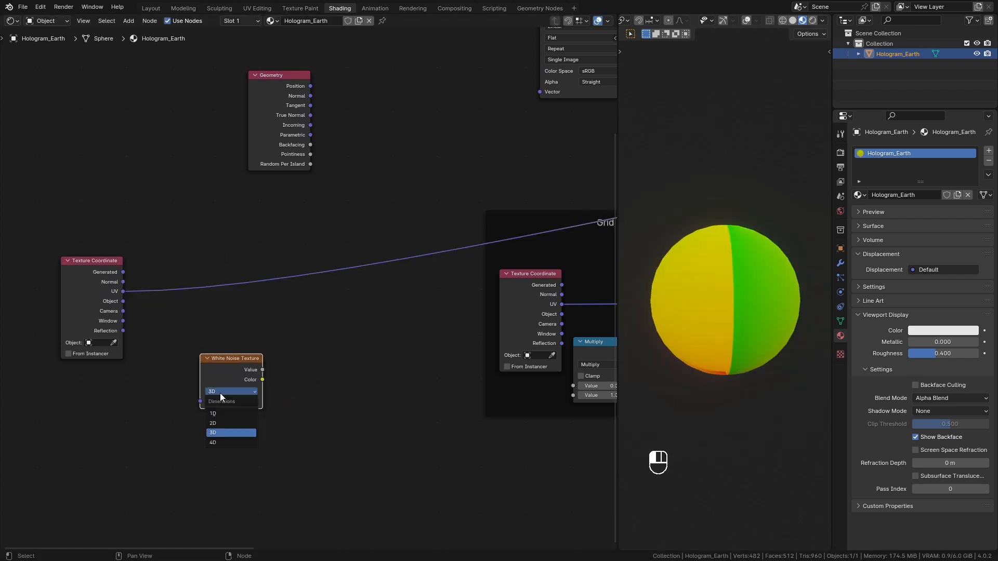
pyautogui.click(221, 423)
pyautogui.moveTo(200, 401); pyautogui.dragTo(123, 310)
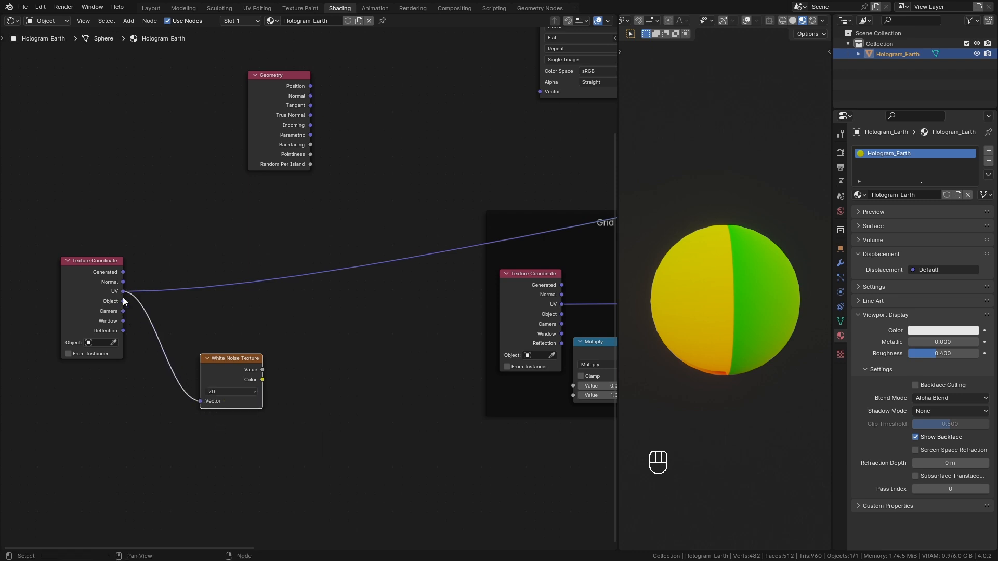
# Move the White Noise Texture closer to the Texture Coordinate node and preview its Value output on the globe up close
pyautogui.moveTo(241, 369); pyautogui.dragTo(197, 335)
pyautogui.keyDown('ctrl'); pyautogui.keyDown('shift'); pyautogui.click(195, 332); pyautogui.keyUp('shift'); pyautogui.keyUp('ctrl')
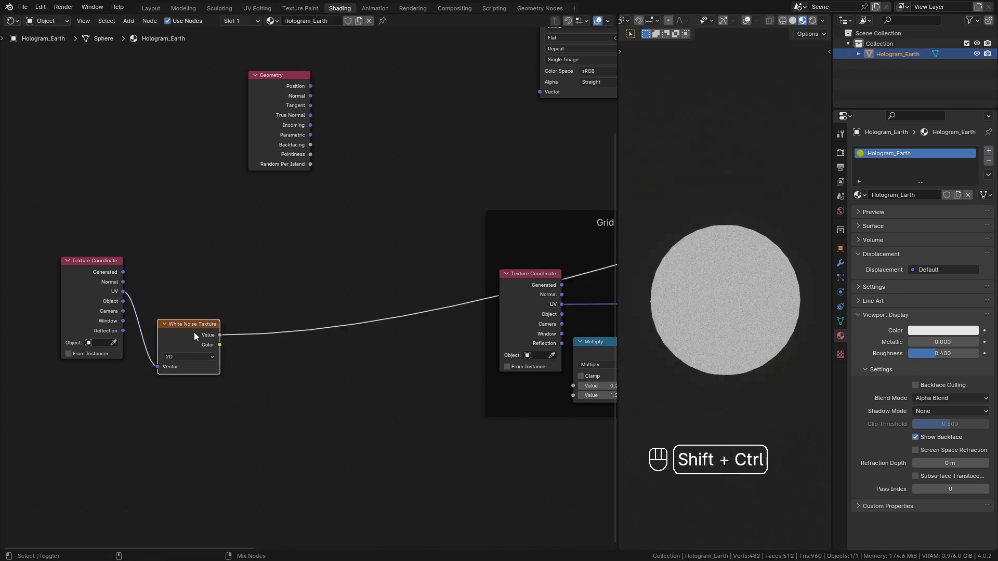
pyautogui.scroll(8, 703, 392)
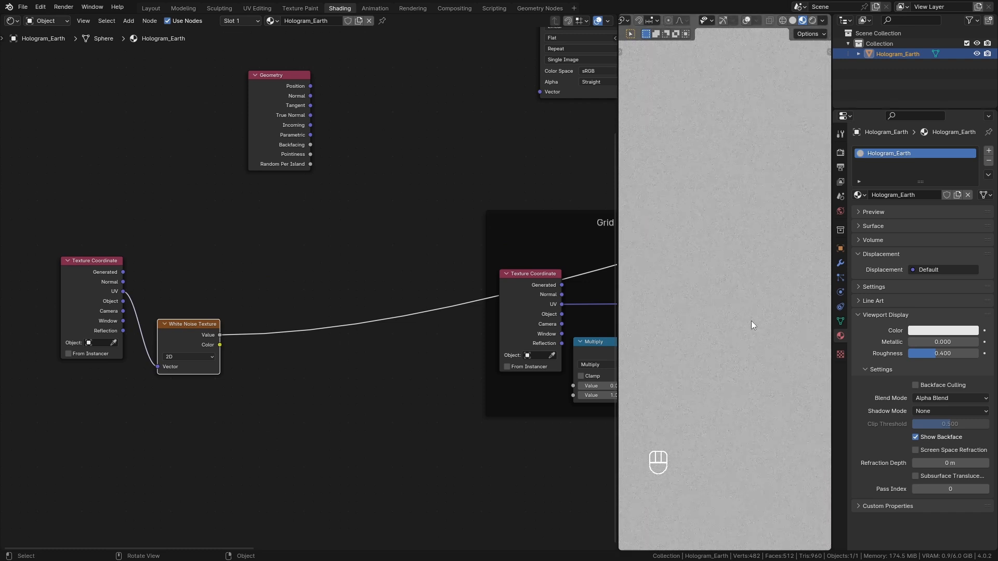
pyautogui.scroll(-7, 751, 321)
pyautogui.scroll(1, 751, 321)
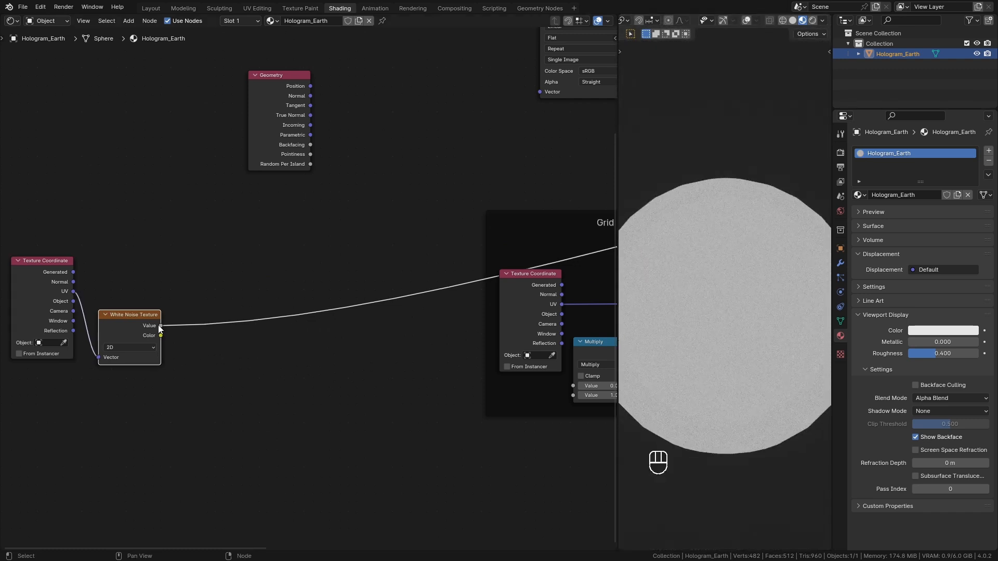
# Add a Float Mix node with the White Noise Texture's Value as its Factor and preview the result
pyautogui.moveTo(161, 326); pyautogui.dragTo(219, 353)
pyautogui.write('mix')
pyautogui.click(266, 367)
pyautogui.keyDown('ctrl'); pyautogui.keyDown('shift'); pyautogui.click(258, 306); pyautogui.keyUp('shift'); pyautogui.keyUp('ctrl')
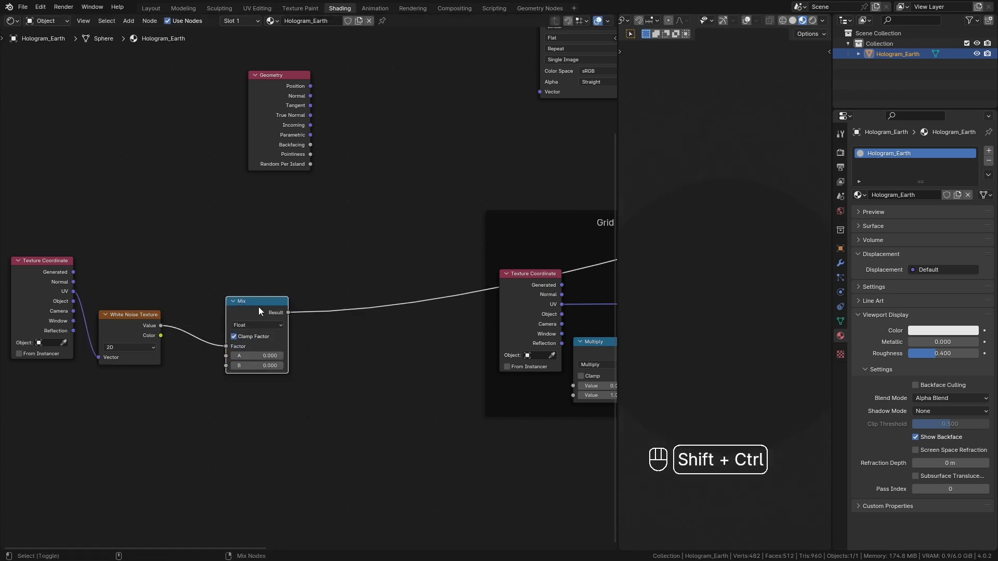
# Set the Mix node's A to -1 and B to 1, and place it closer to the White Noise Texture
pyautogui.click(266, 355)
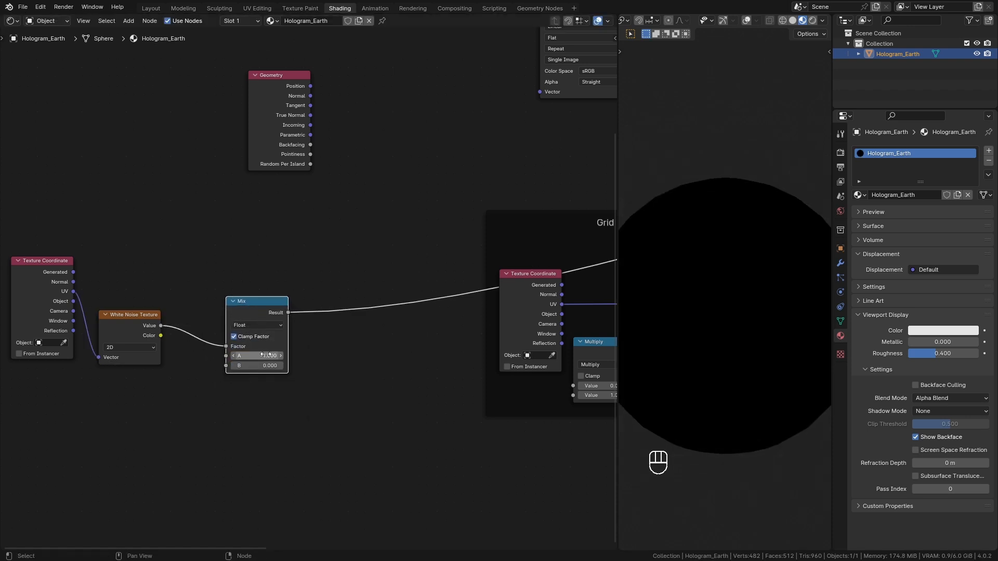
pyautogui.write('1')
pyautogui.press('Return')
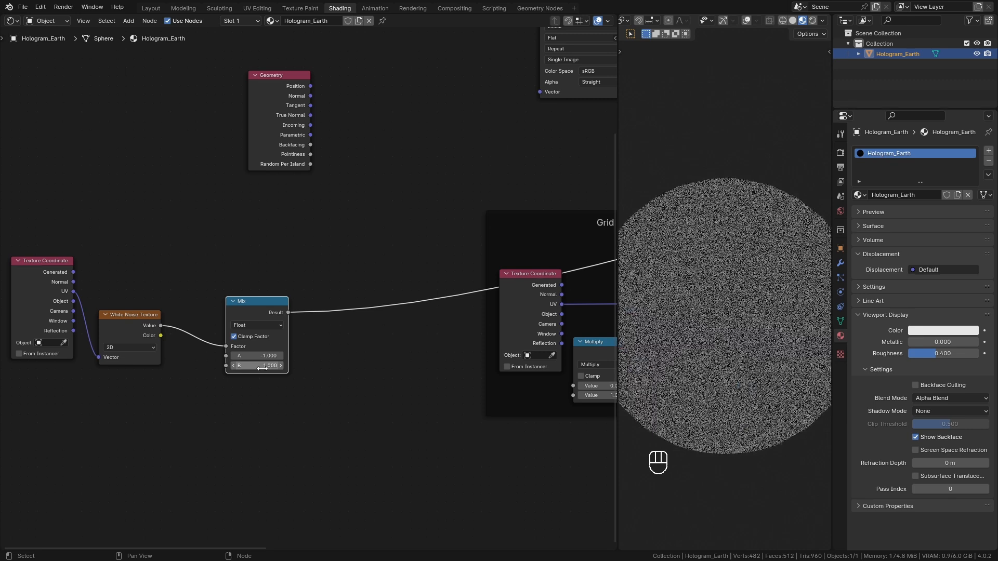
pyautogui.moveTo(270, 312); pyautogui.dragTo(229, 311)
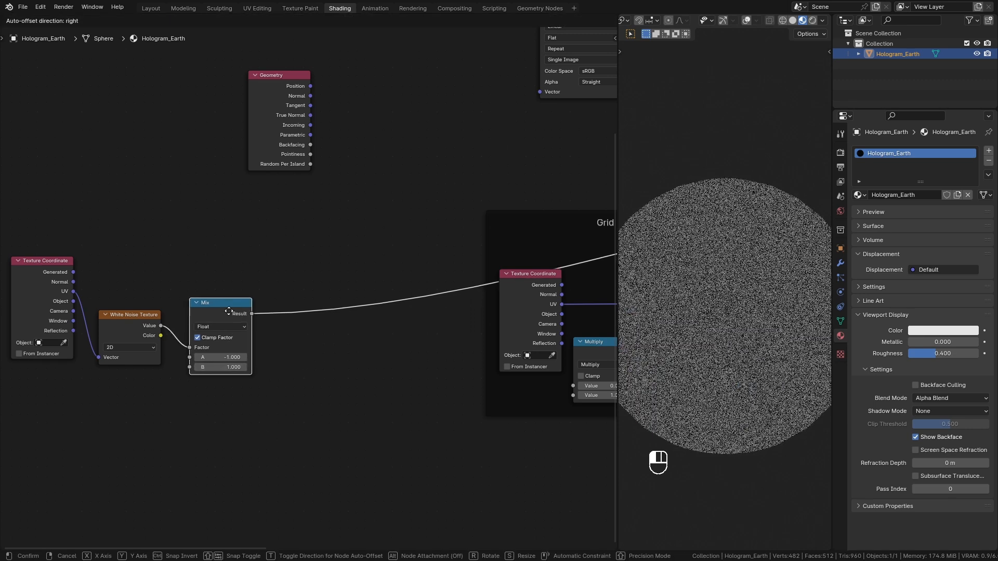
pyautogui.moveTo(229, 311); pyautogui.dragTo(239, 311)
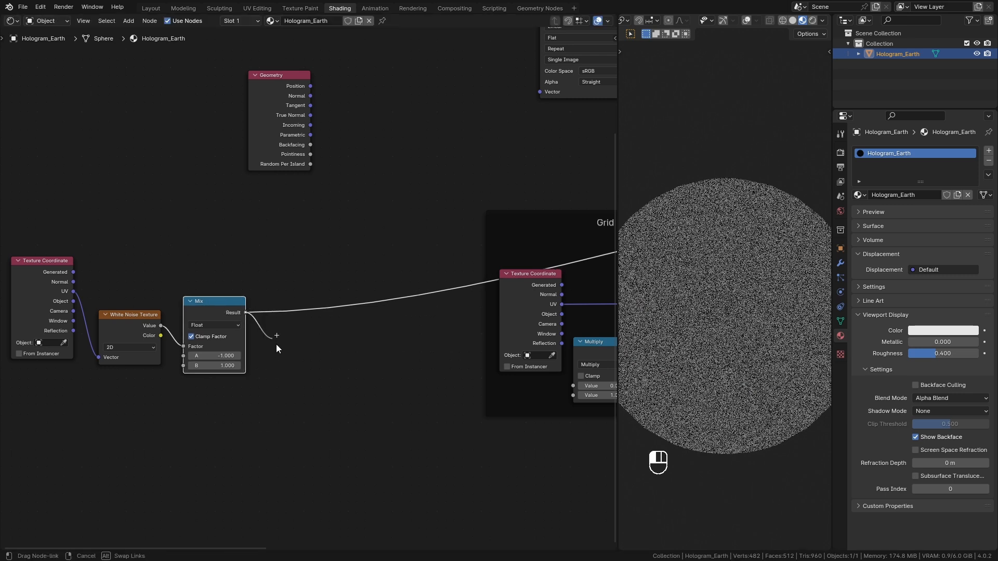
# Add a Multiply Math node fed by the Mix node's Result, preview it and align it beside the Mix node
pyautogui.moveTo(276, 346); pyautogui.dragTo(279, 348)
pyautogui.write('mul')
pyautogui.click(300, 366)
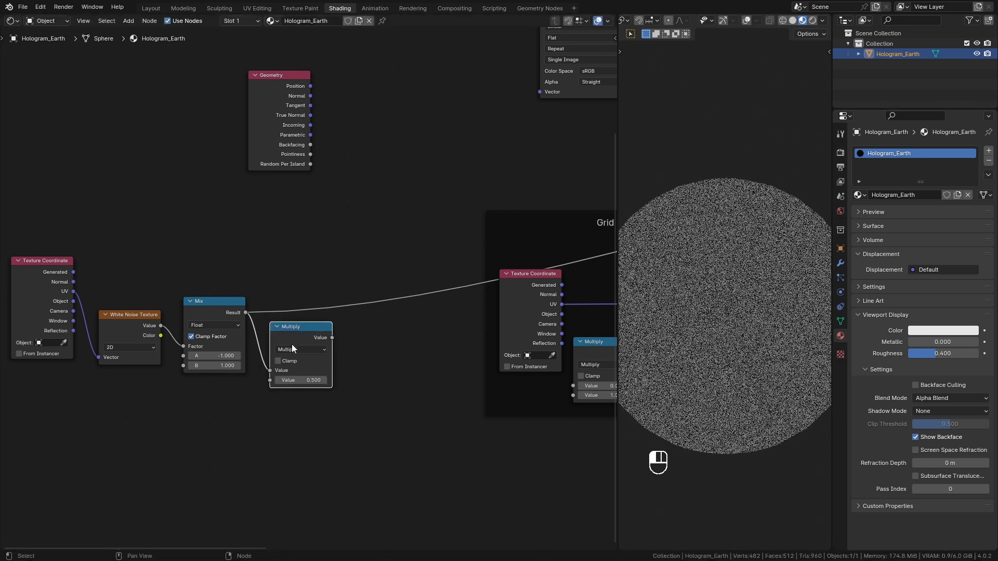
pyautogui.click(301, 329)
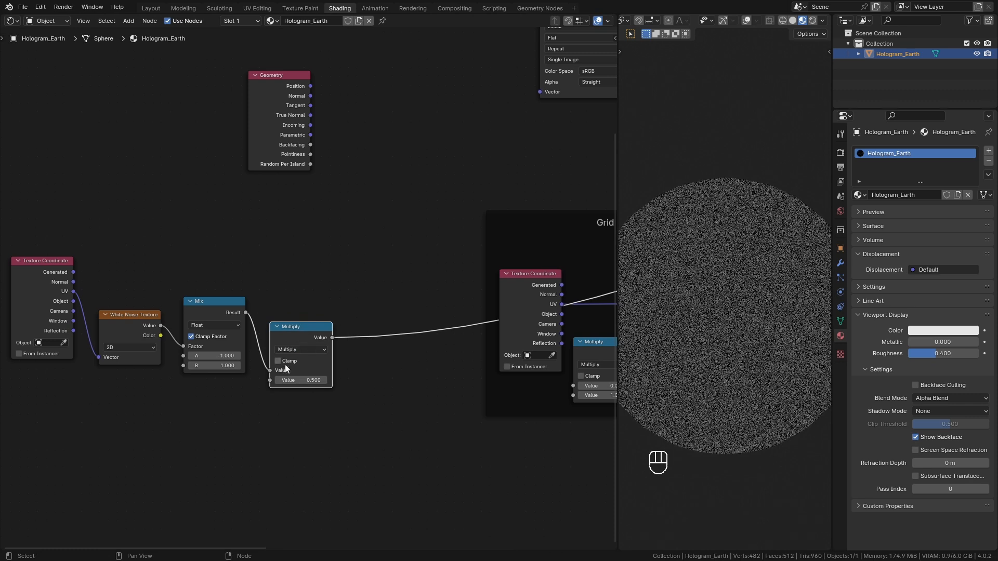
pyautogui.moveTo(289, 337); pyautogui.dragTo(289, 323)
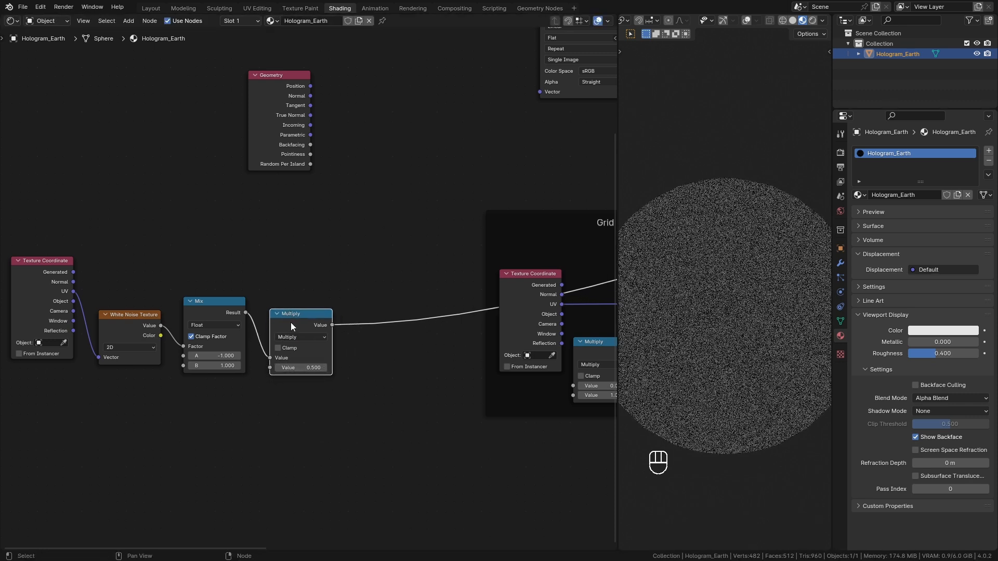
# Duplicate the Multiply node, connect the copy to the original's second value and set the copy's values to 0.001 and 5
pyautogui.hotkey('shift', 'd')
pyautogui.click(197, 416)
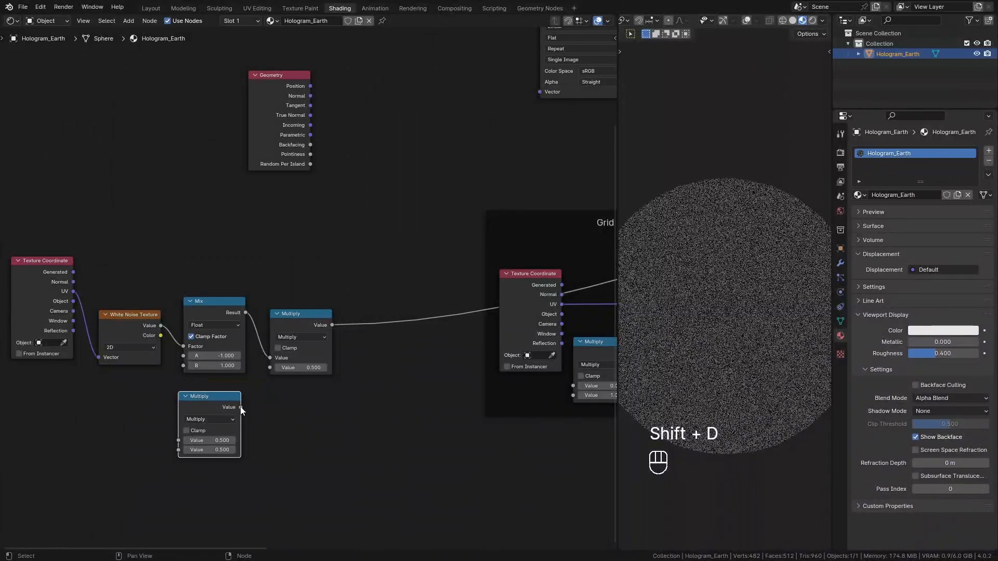
pyautogui.moveTo(240, 408); pyautogui.dragTo(271, 367)
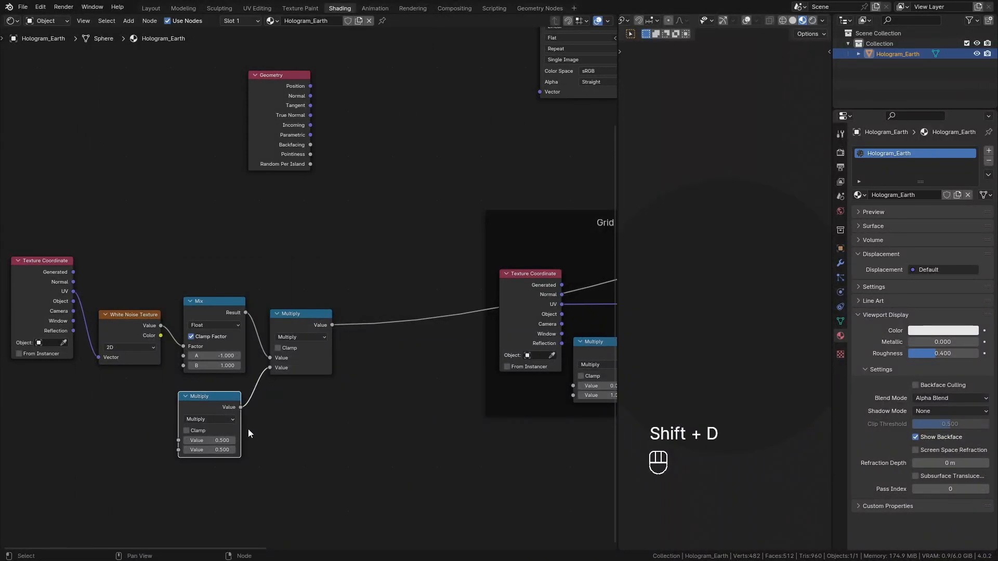
pyautogui.click(208, 440)
pyautogui.write('.001')
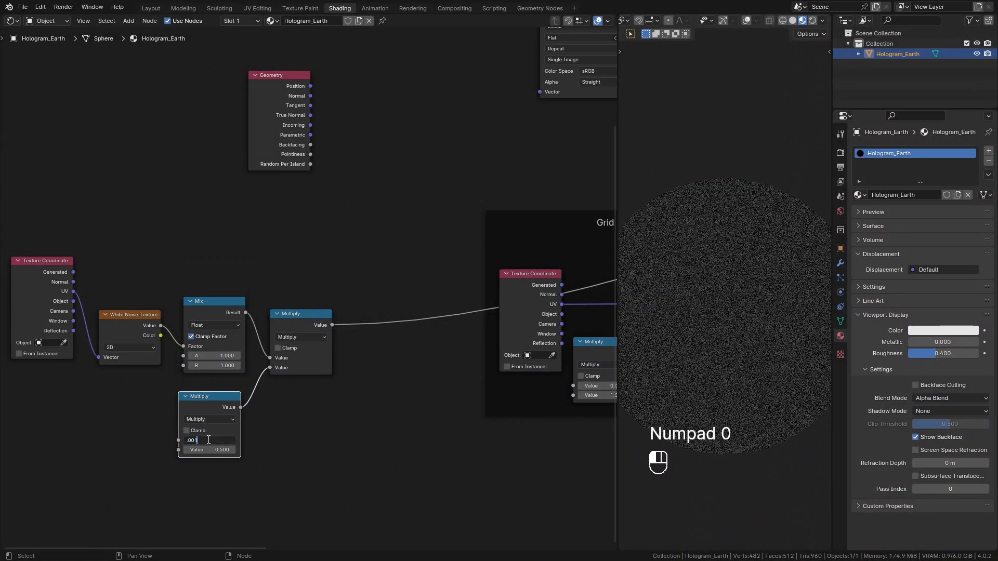
pyautogui.press('Return')
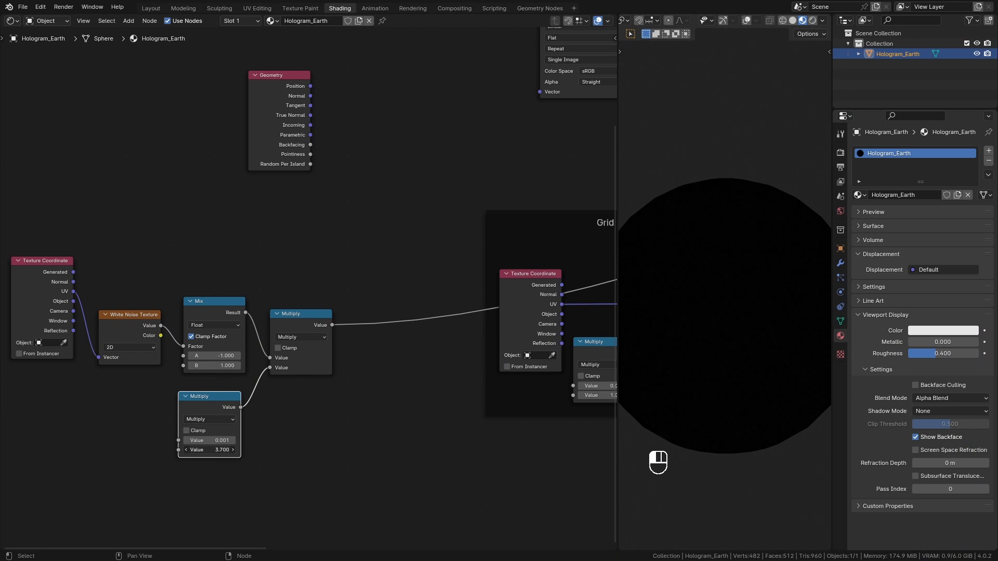
pyautogui.moveTo(209, 450)
pyautogui.mouseDown()
pyautogui.moveTo(233, 449)
pyautogui.moveTo(211, 451)
pyautogui.mouseUp()
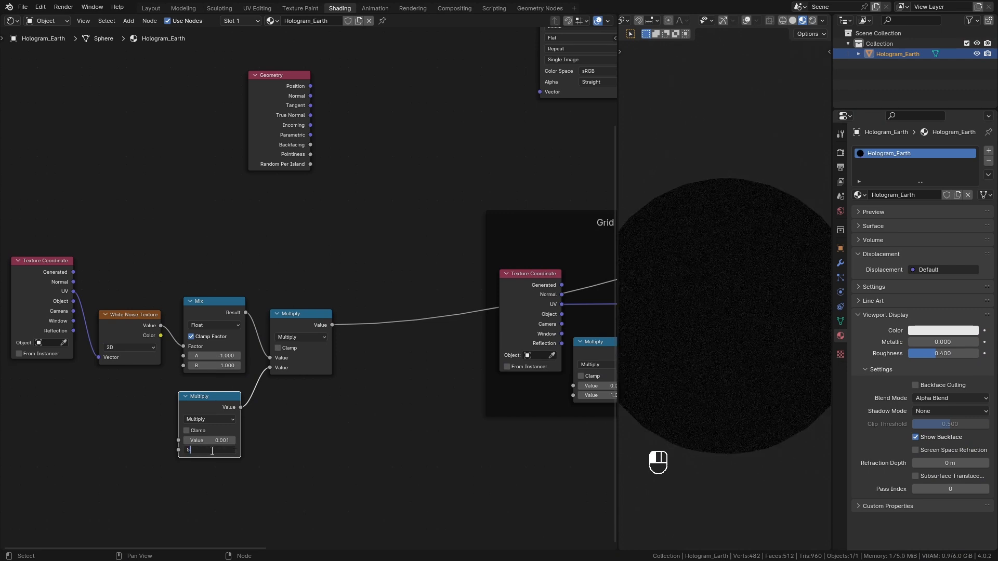
pyautogui.press('Return')
# Shift the noise nodes back and add a Combine XYZ node with the Multiply output connected to both X and Y
pyautogui.moveTo(15, 244); pyautogui.dragTo(301, 443)
pyautogui.moveTo(292, 314); pyautogui.dragTo(236, 315)
pyautogui.moveTo(278, 326); pyautogui.dragTo(309, 290)
pyautogui.write('combine')
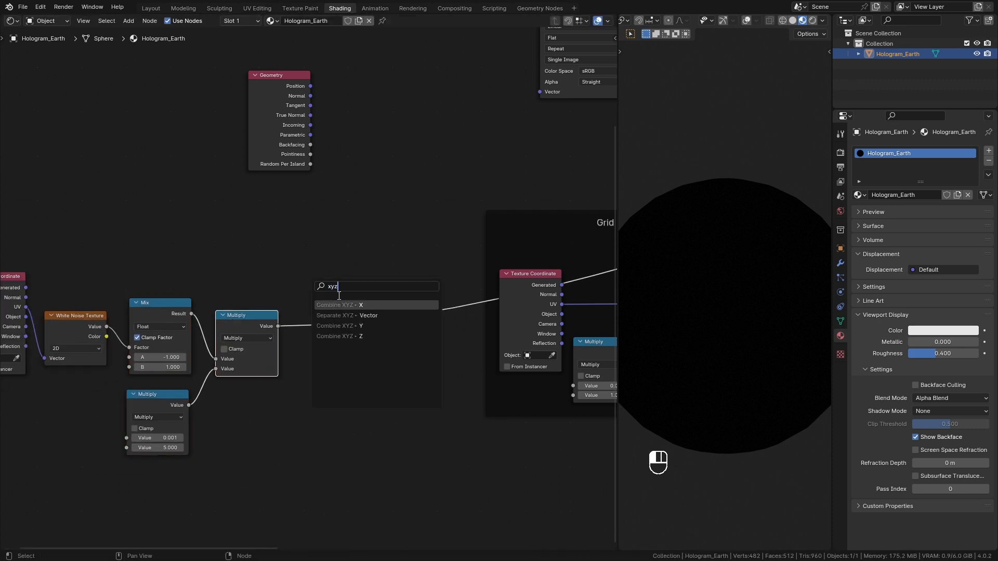
pyautogui.press('Return')
pyautogui.click(280, 329)
pyautogui.moveTo(281, 329); pyautogui.dragTo(317, 292)
pyautogui.moveTo(343, 271); pyautogui.dragTo(336, 305)
# Add a vector Add node combining the Texture Coordinate's UV with the Combine XYZ vector, and preview it with Show Backface off
pyautogui.scroll(-2, 333, 308)
pyautogui.click(335, 305)
pyautogui.moveTo(82, 285); pyautogui.dragTo(329, 260)
pyautogui.write('add')
pyautogui.press('Return')
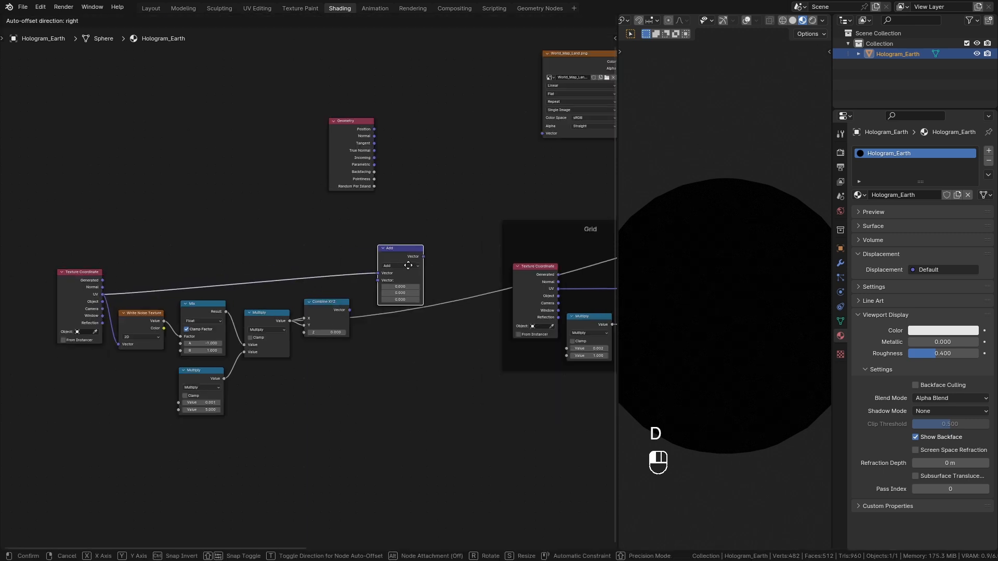
pyautogui.scroll(2, 366, 319)
pyautogui.moveTo(409, 242); pyautogui.dragTo(405, 274)
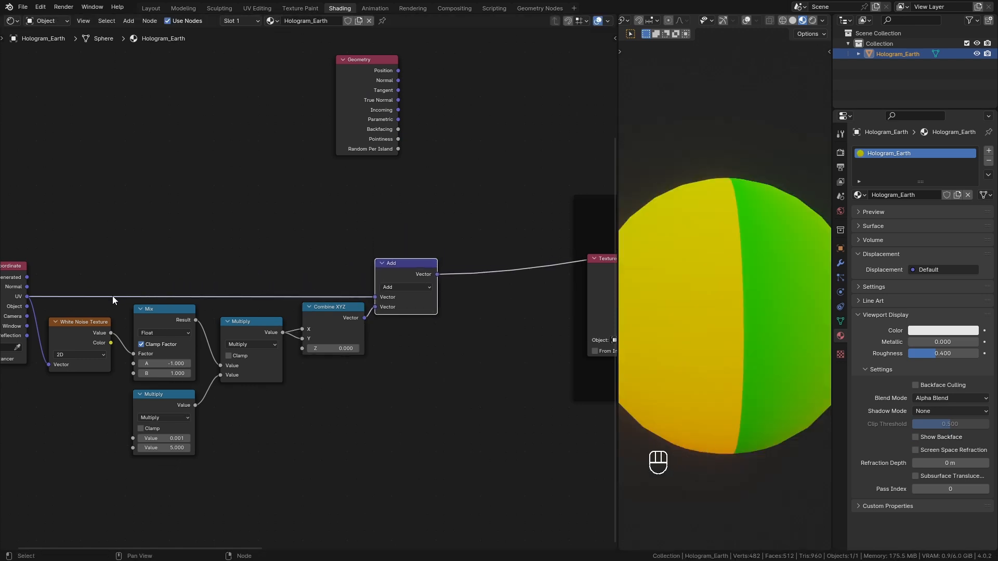
pyautogui.moveTo(18, 297); pyautogui.dragTo(72, 295, button='middle')
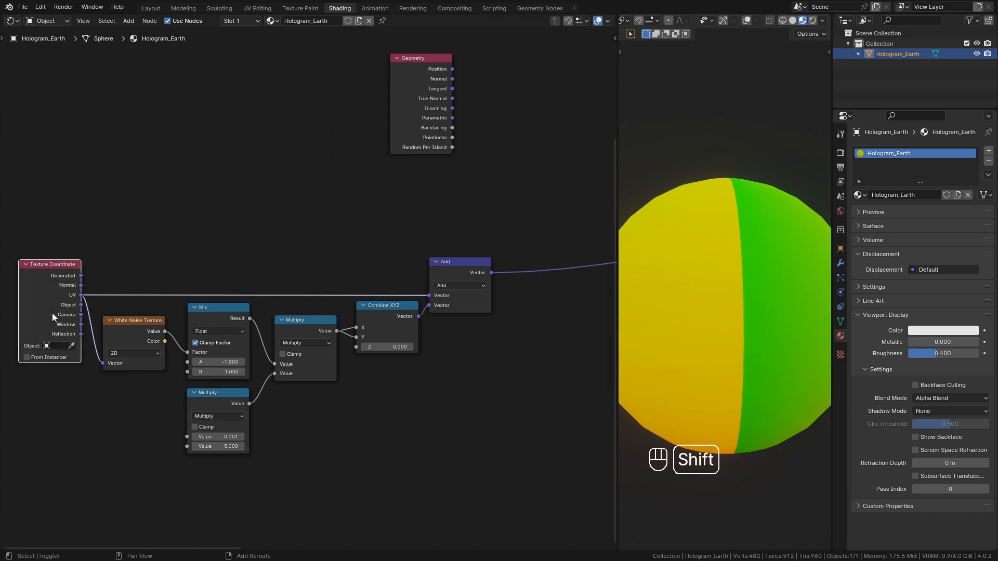
# Duplicate the Texture Coordinate node above the noise chain and add a vector Mix node fed from the copy's UV output
pyautogui.click(52, 312)
pyautogui.hotkey('shift', 'd')
pyautogui.click(351, 226)
pyautogui.moveTo(441, 208); pyautogui.dragTo(374, 220, button='middle')
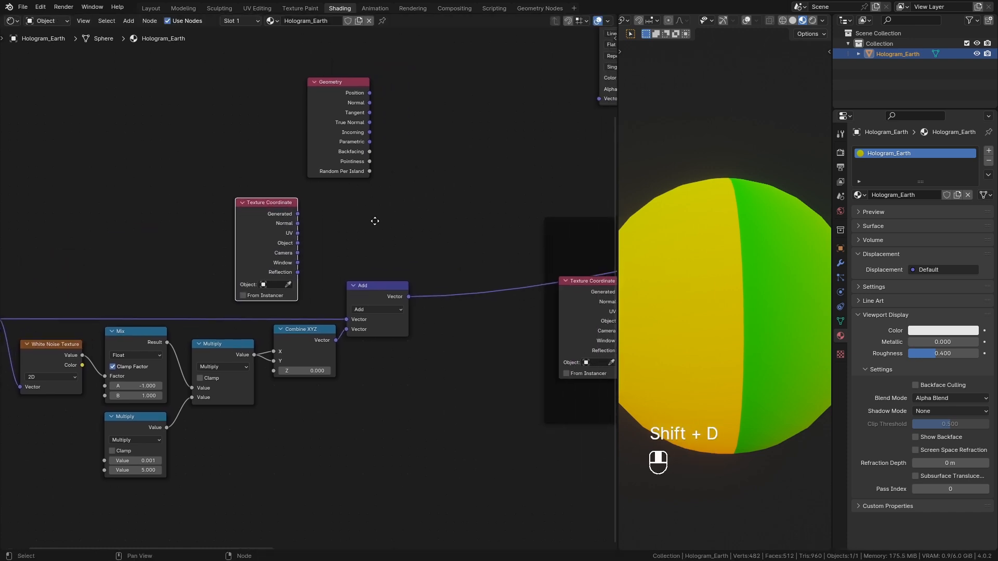
pyautogui.moveTo(289, 238); pyautogui.dragTo(411, 234)
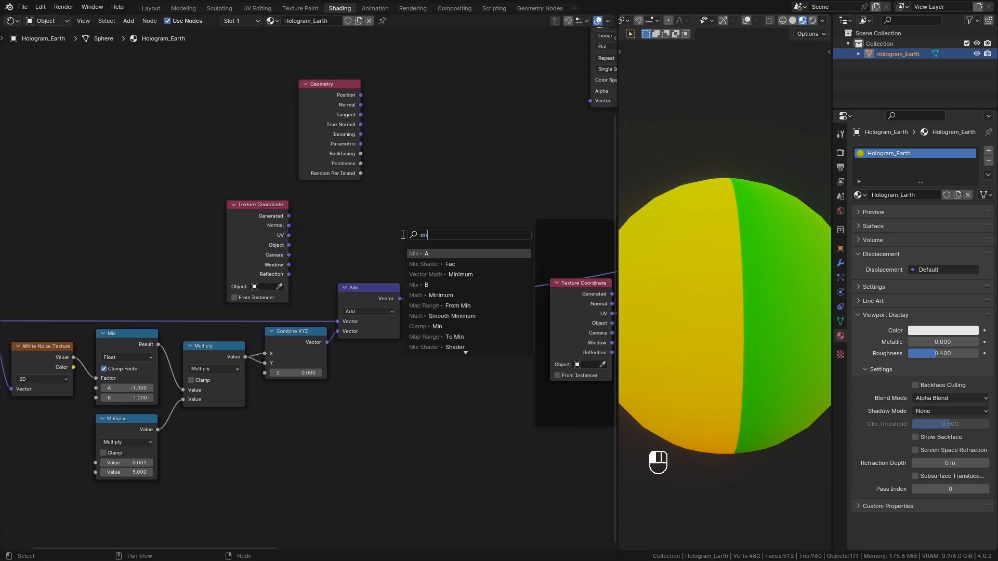
pyautogui.write('mix')
pyautogui.click(433, 306)
pyautogui.click(443, 197)
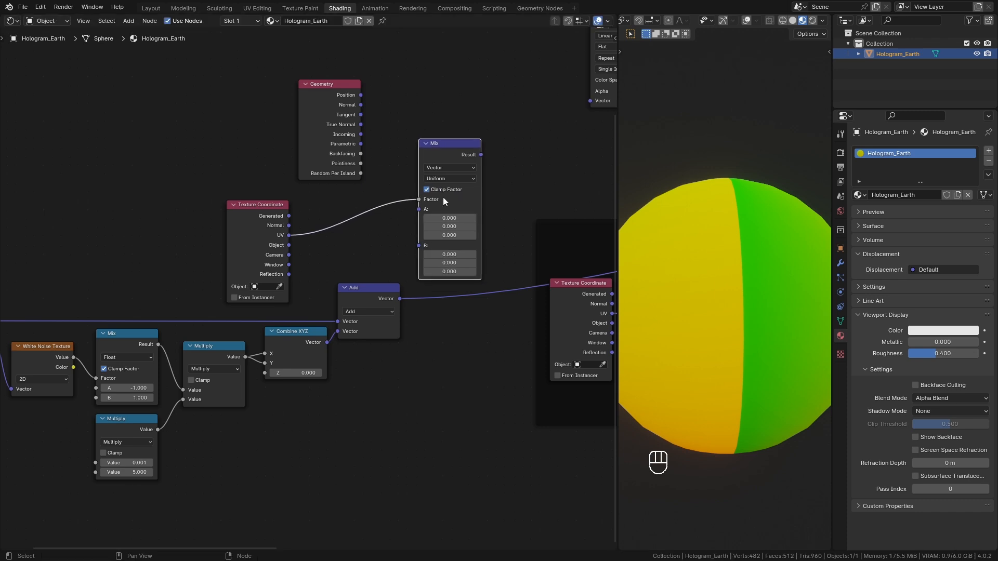
# Connect the copied UV to the vector Mix's A, the Add vector to B and Geometry's Backfacing to Factor, tidying the nodes
pyautogui.moveTo(401, 298); pyautogui.dragTo(418, 246)
pyautogui.moveTo(289, 235); pyautogui.dragTo(375, 198)
pyautogui.moveTo(443, 152); pyautogui.dragTo(442, 179)
pyautogui.moveTo(334, 122); pyautogui.dragTo(302, 122)
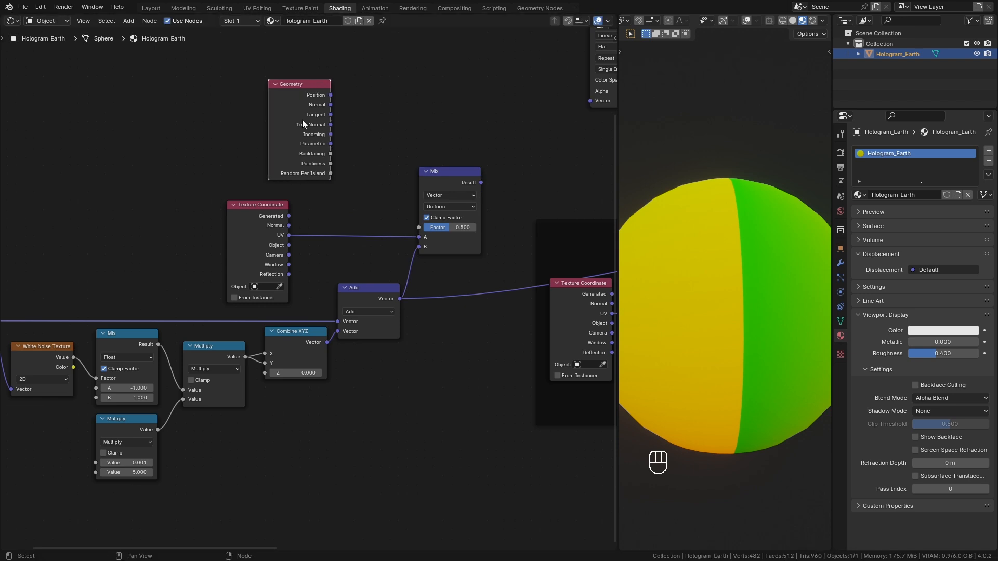
pyautogui.moveTo(330, 153); pyautogui.dragTo(424, 61)
pyautogui.moveTo(418, 228); pyautogui.dragTo(417, 228)
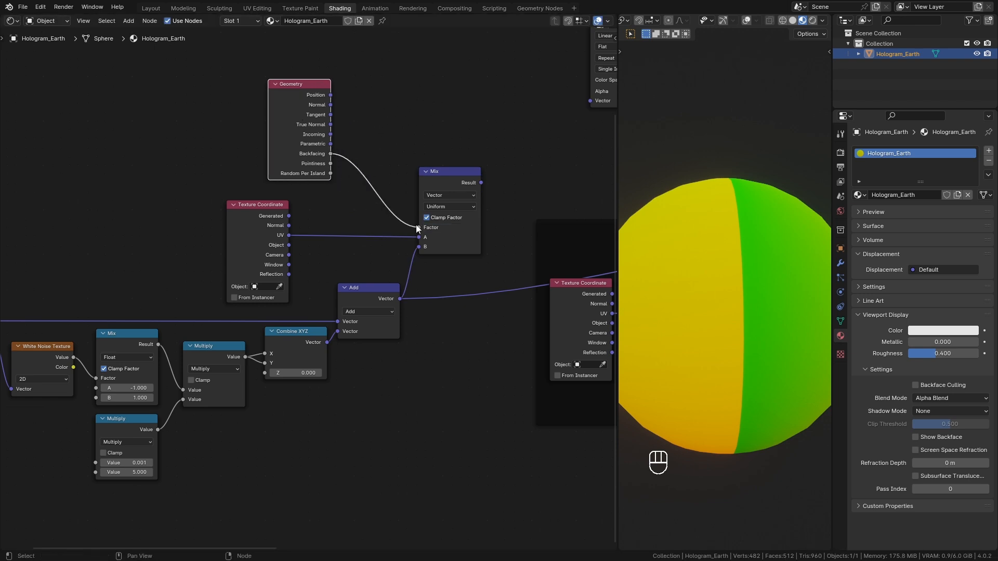
pyautogui.moveTo(260, 204); pyautogui.dragTo(282, 205)
pyautogui.moveTo(288, 251); pyautogui.dragTo(286, 251)
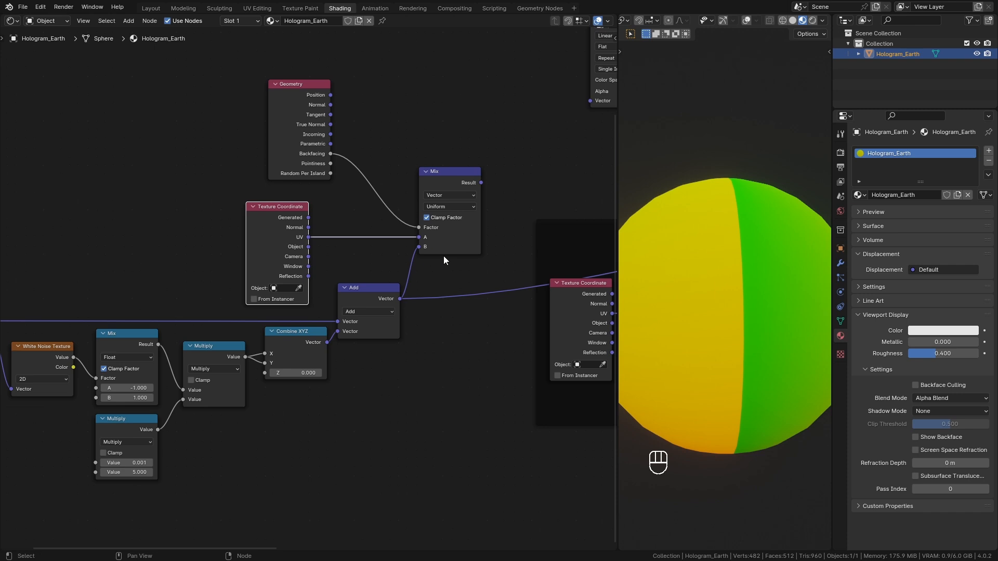
# Preview the vector Mix node's Result on the sphere with Show Backface on
pyautogui.moveTo(349, 388); pyautogui.dragTo(442, 353, button='middle')
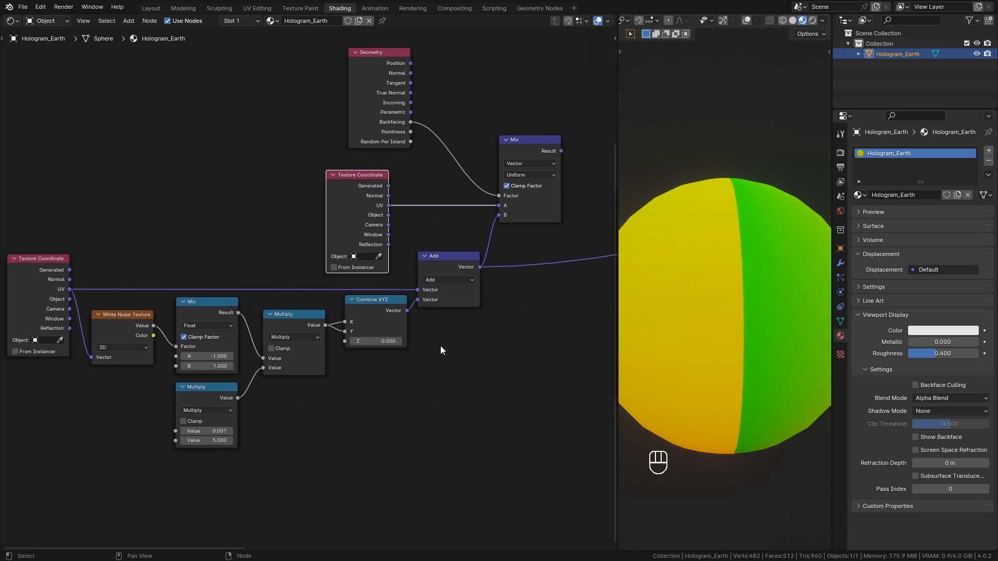
pyautogui.moveTo(490, 323); pyautogui.dragTo(257, 364, button='middle')
pyautogui.keyDown('ctrl'); pyautogui.keyDown('shift'); pyautogui.click(304, 190); pyautogui.keyUp('shift'); pyautogui.keyUp('ctrl')
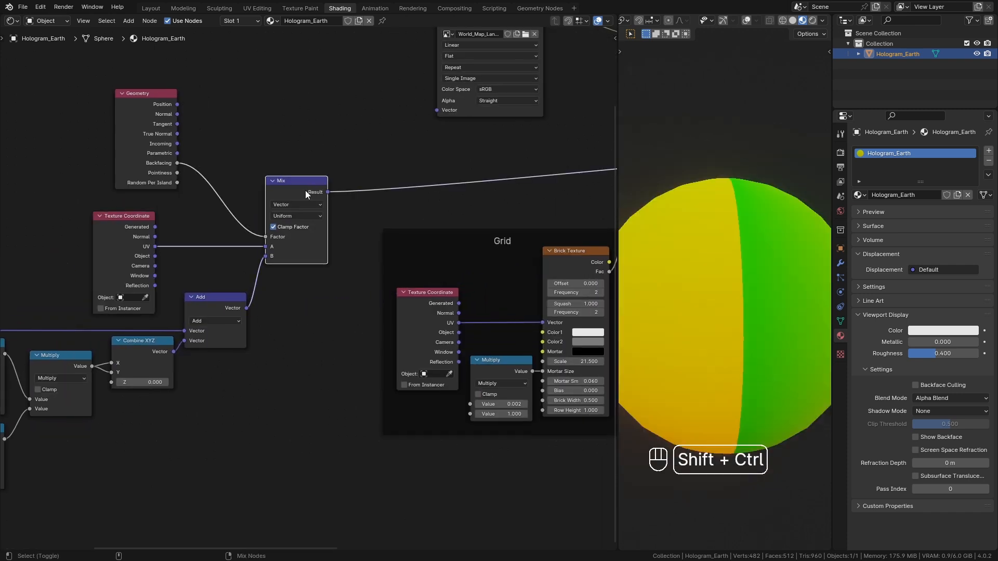
pyautogui.moveTo(717, 400); pyautogui.dragTo(762, 429, button='middle')
pyautogui.scroll(1, 306, 216)
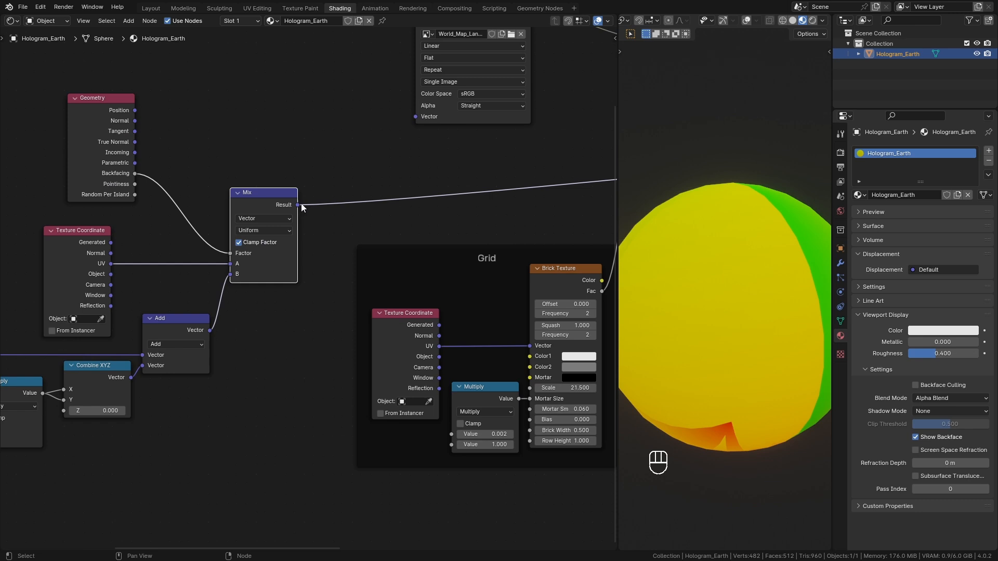
# Connect the vector Mix Result to the World_Map_Land image's Vector and restore the Mix Shader as the Material Output's surface
pyautogui.moveTo(301, 206); pyautogui.dragTo(419, 117)
pyautogui.moveTo(422, 116); pyautogui.dragTo(322, 235, button='middle')
pyautogui.scroll(-2, 358, 229)
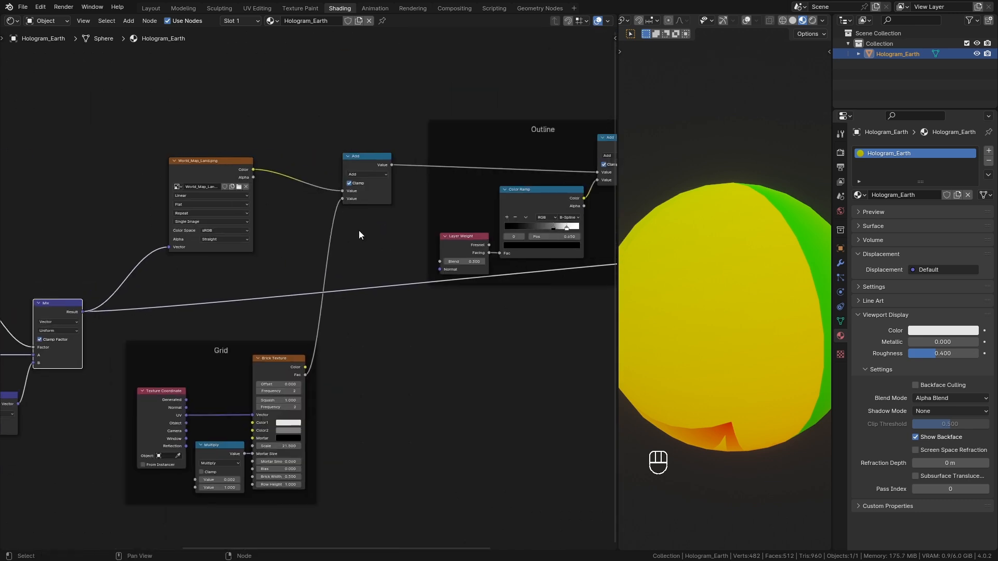
pyautogui.keyDown('ctrl'); pyautogui.keyDown('shift'); pyautogui.click(373, 160); pyautogui.keyUp('shift'); pyautogui.keyUp('ctrl')
pyautogui.moveTo(413, 234); pyautogui.dragTo(320, 259, button='middle')
pyautogui.keyDown('ctrl'); pyautogui.hscroll(6, 541, 265); pyautogui.keyUp('ctrl')
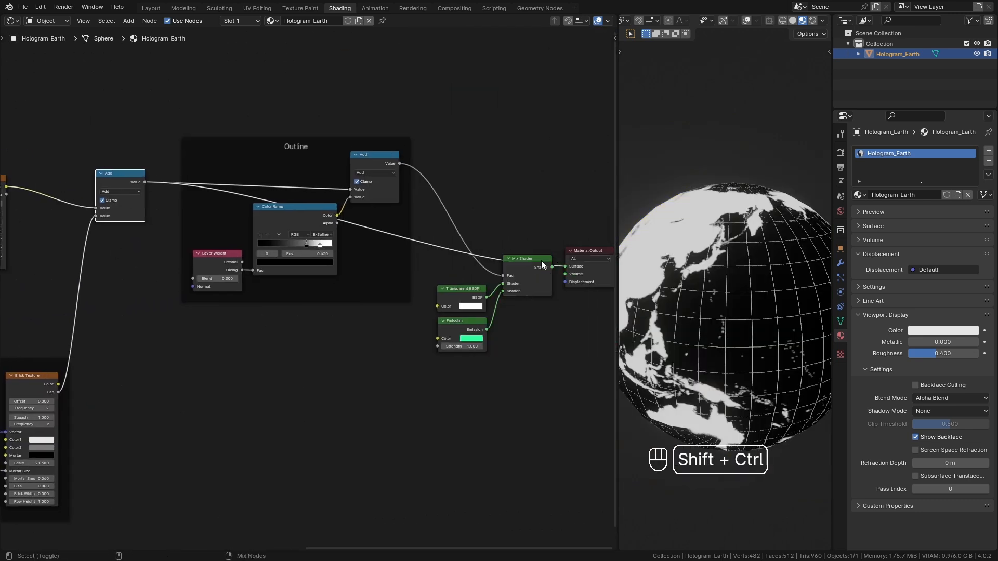
pyautogui.keyDown('ctrl'); pyautogui.keyDown('shift'); pyautogui.click(541, 265); pyautogui.keyUp('shift'); pyautogui.keyUp('ctrl')
# Set the second value of the Multiply node below the noise Mix to 5 and check the back-side blur
pyautogui.moveTo(238, 345); pyautogui.dragTo(624, 279, button='middle')
pyautogui.moveTo(725, 364); pyautogui.dragTo(811, 366, button='middle')
pyautogui.moveTo(151, 343); pyautogui.dragTo(330, 290, button='middle')
pyautogui.scroll(2, 236, 379)
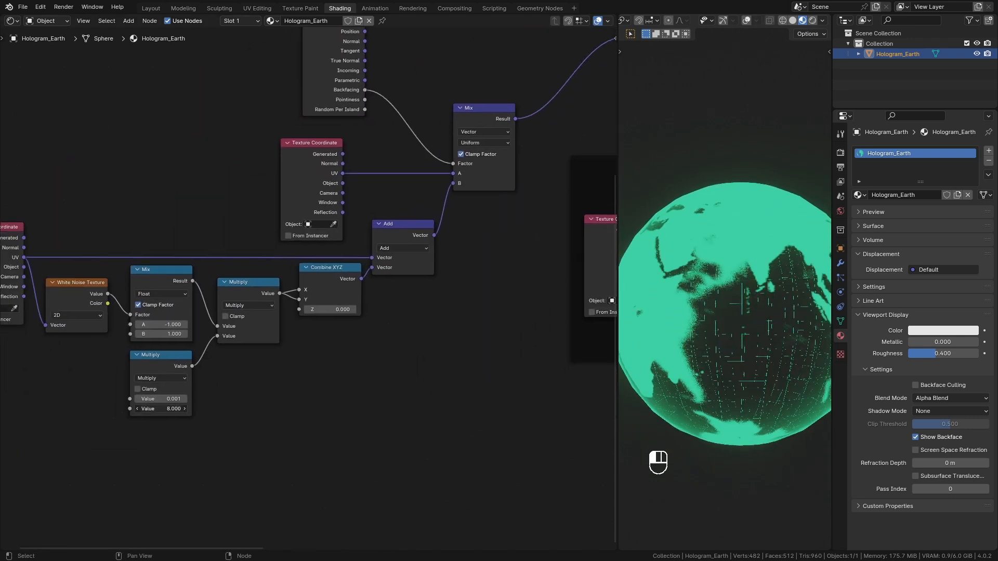
pyautogui.click(165, 409)
pyautogui.write('5')
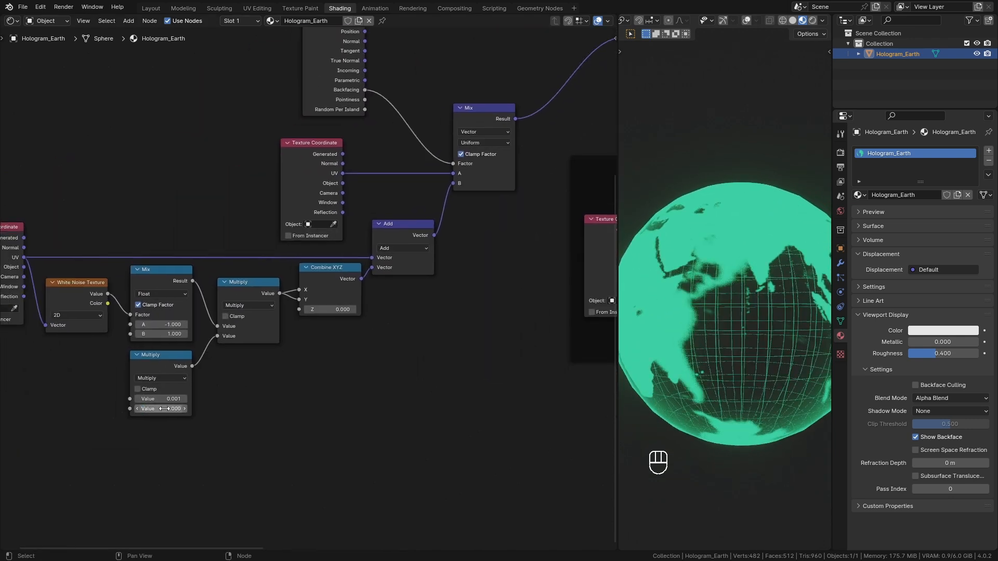
pyautogui.press('Return')
pyautogui.moveTo(724, 322)
pyautogui.mouseDown(button='middle')
pyautogui.moveTo(748, 319)
pyautogui.moveTo(786, 340)
pyautogui.moveTo(806, 333)
pyautogui.moveTo(798, 343)
pyautogui.moveTo(724, 328)
pyautogui.moveTo(734, 364)
pyautogui.moveTo(718, 328)
pyautogui.mouseUp(button='middle')
# Connect the vector Mix Result to the Brick Texture's Vector and delete the Texture Coordinate node in the Grid frame
pyautogui.moveTo(380, 299); pyautogui.dragTo(293, 354, button='middle')
pyautogui.scroll(-2, 294, 354)
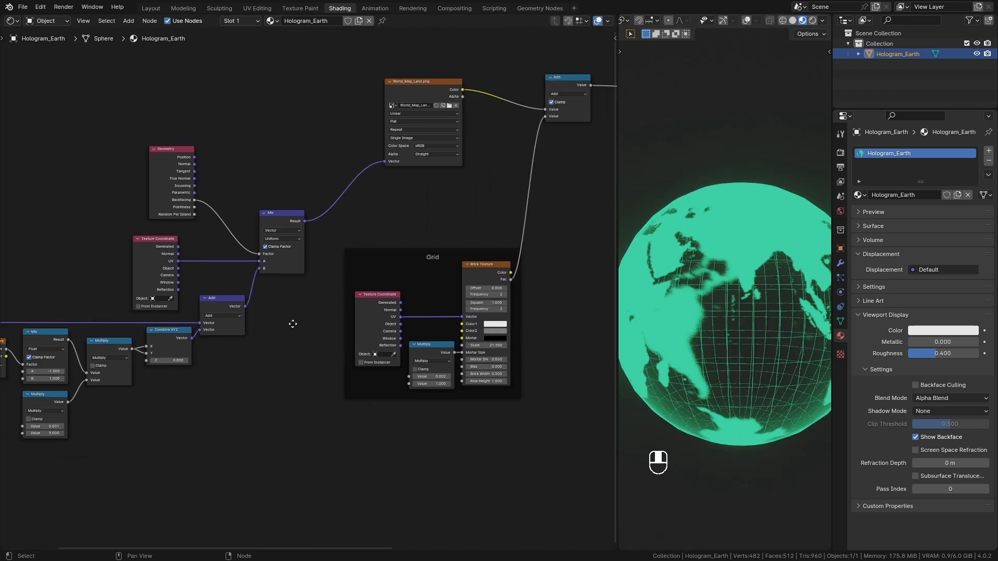
pyautogui.moveTo(314, 218); pyautogui.dragTo(471, 314)
pyautogui.click(387, 314)
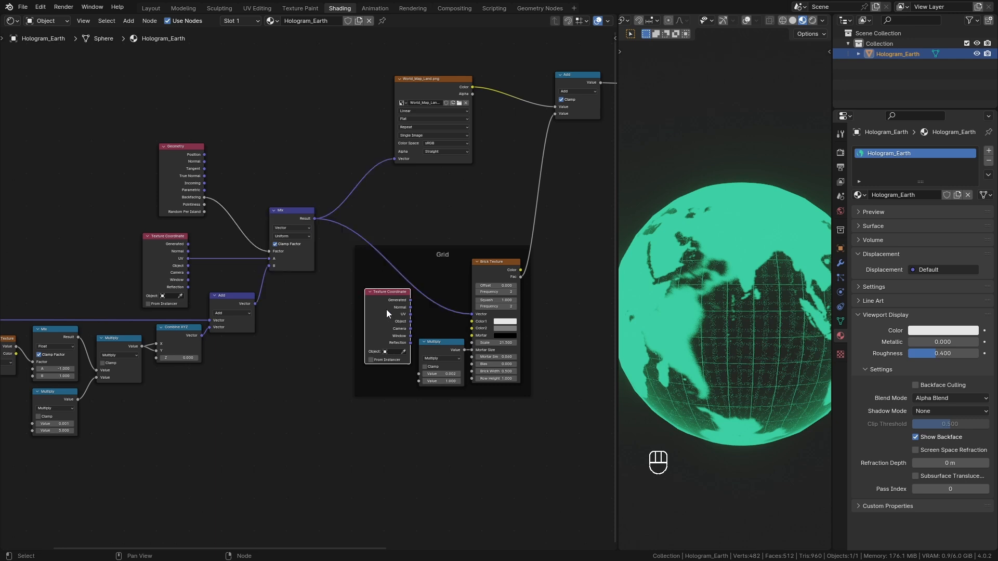
pyautogui.press('x')
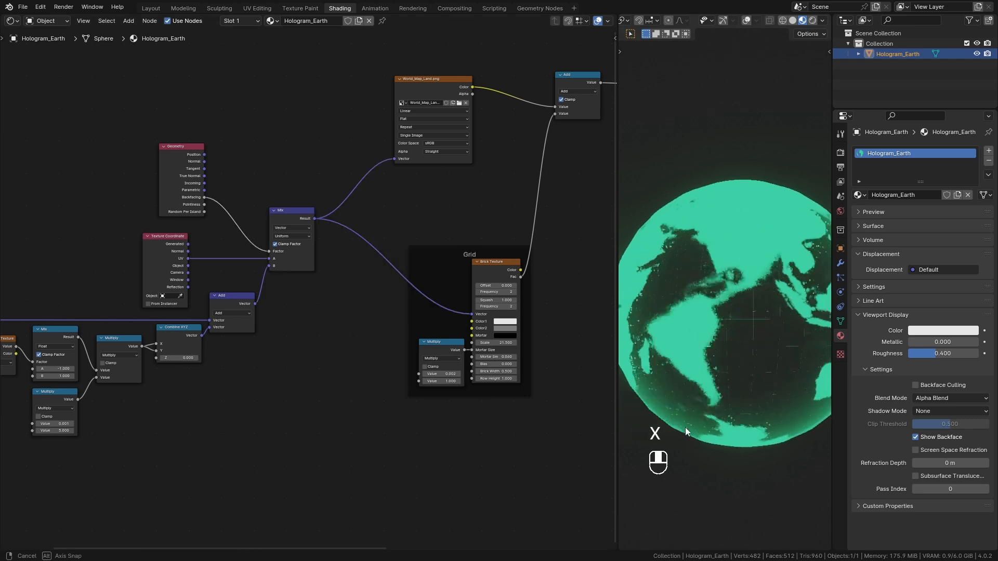
pyautogui.scroll(5, 712, 408)
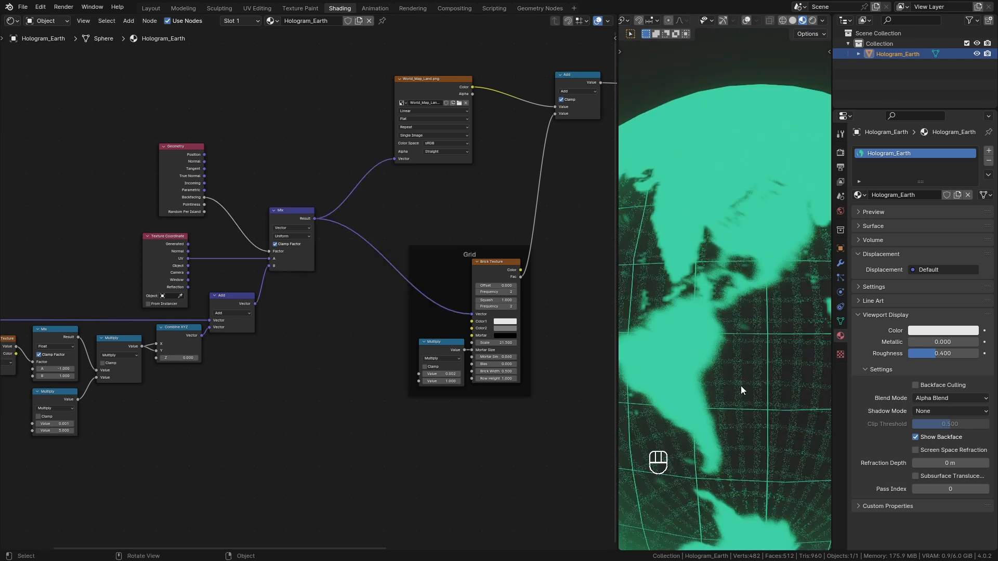
# Insert a Multiply Math node between the Brick Texture's Fac and the Add node's second value, with a multiplier of 0.3
pyautogui.moveTo(518, 284); pyautogui.dragTo(333, 265, button='middle')
pyautogui.scroll(3, 333, 265)
pyautogui.hotkey('shift', 'a')
pyautogui.write('mul')
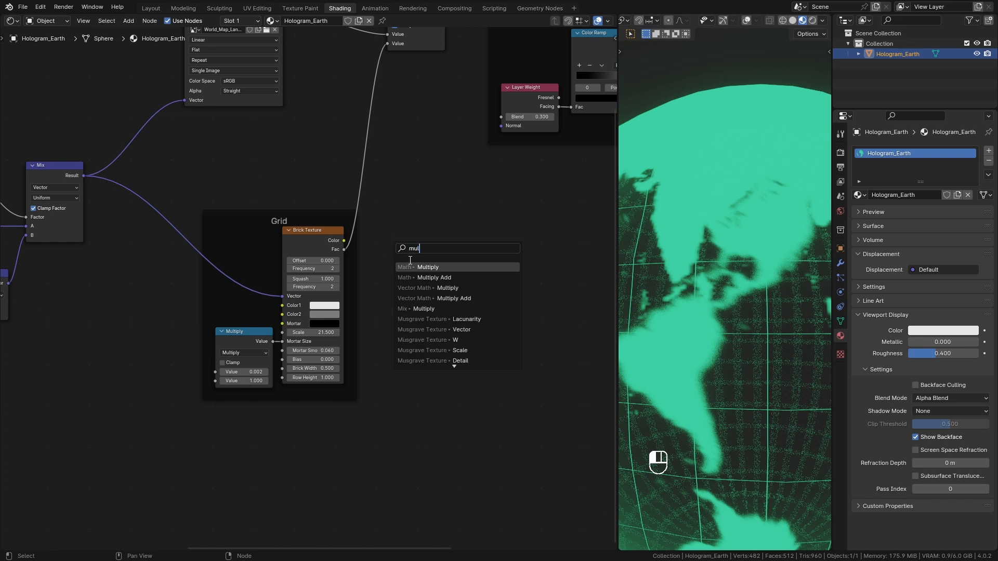
pyautogui.press('Return')
pyautogui.click(327, 266)
pyautogui.click(404, 221)
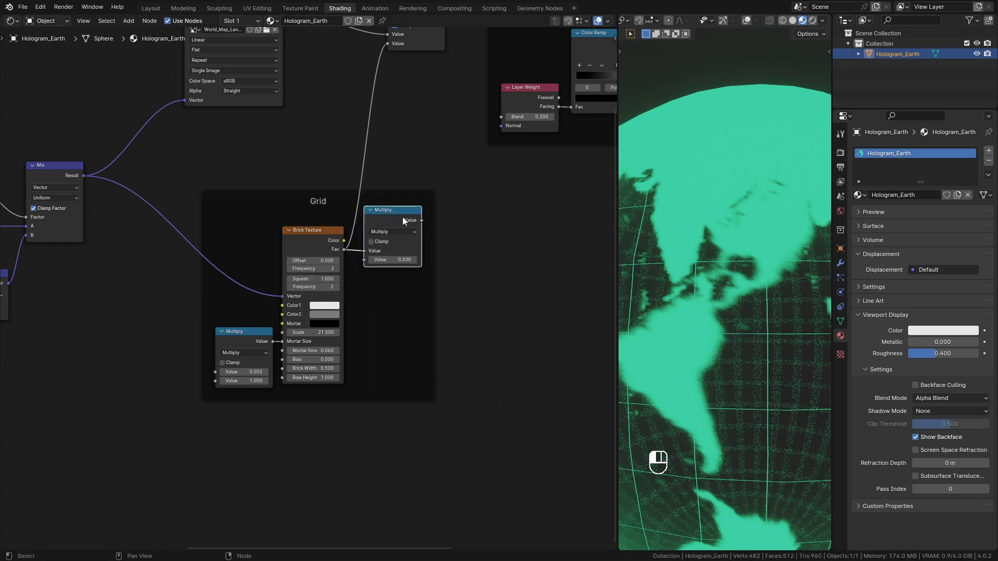
pyautogui.moveTo(450, 190); pyautogui.dragTo(388, 72)
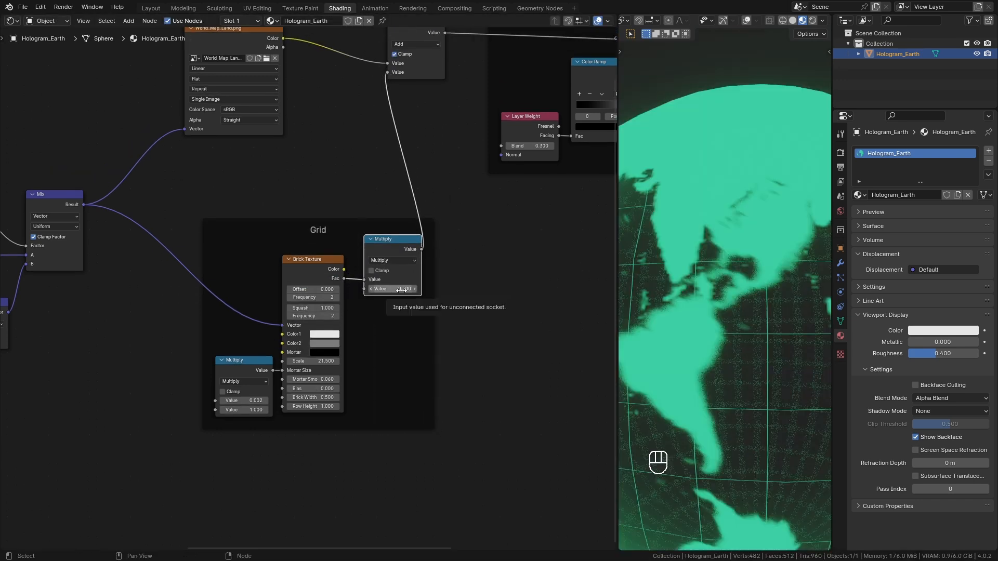
pyautogui.moveTo(402, 290); pyautogui.dragTo(387, 289)
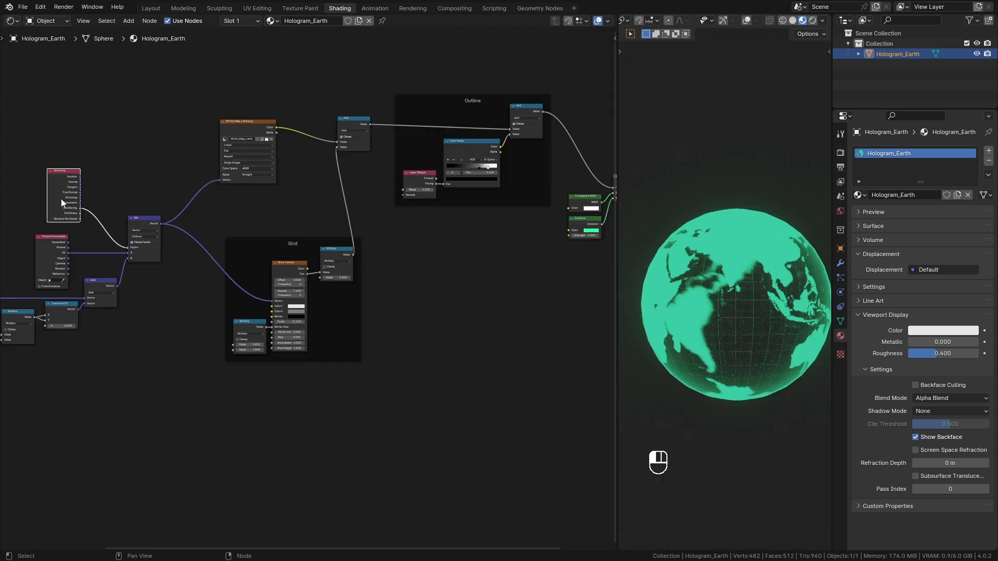
# Duplicate the Geometry node below the Outline frame and add a float Mix node with its Factor fed by Backfacing
pyautogui.hotkey('shift', 'd')
pyautogui.click(560, 432)
pyautogui.scroll(8, 426, 292)
pyautogui.moveTo(395, 336); pyautogui.dragTo(247, 336, button='middle')
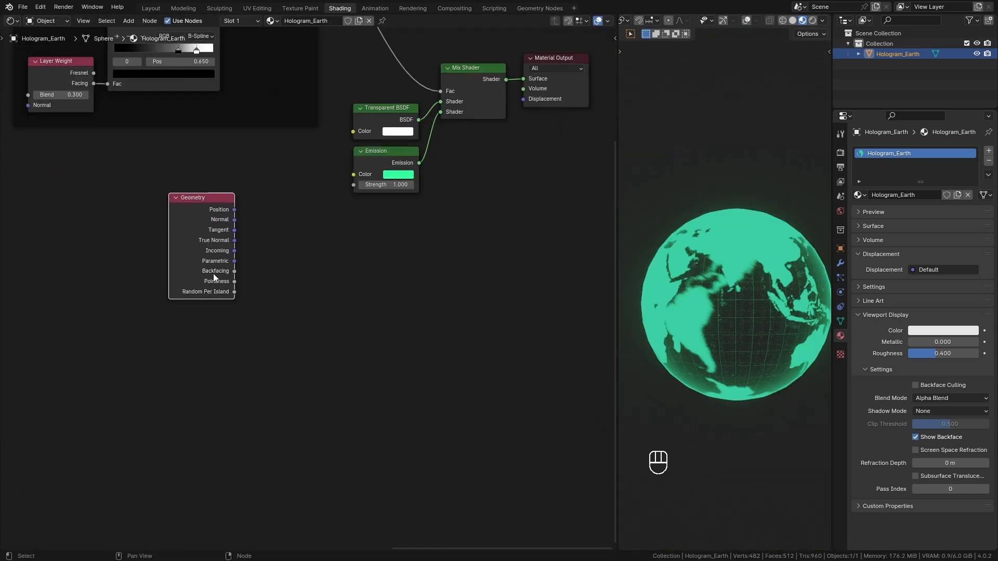
pyautogui.moveTo(234, 271); pyautogui.dragTo(312, 307)
pyautogui.write('mix')
pyautogui.click(339, 356)
pyautogui.click(341, 290)
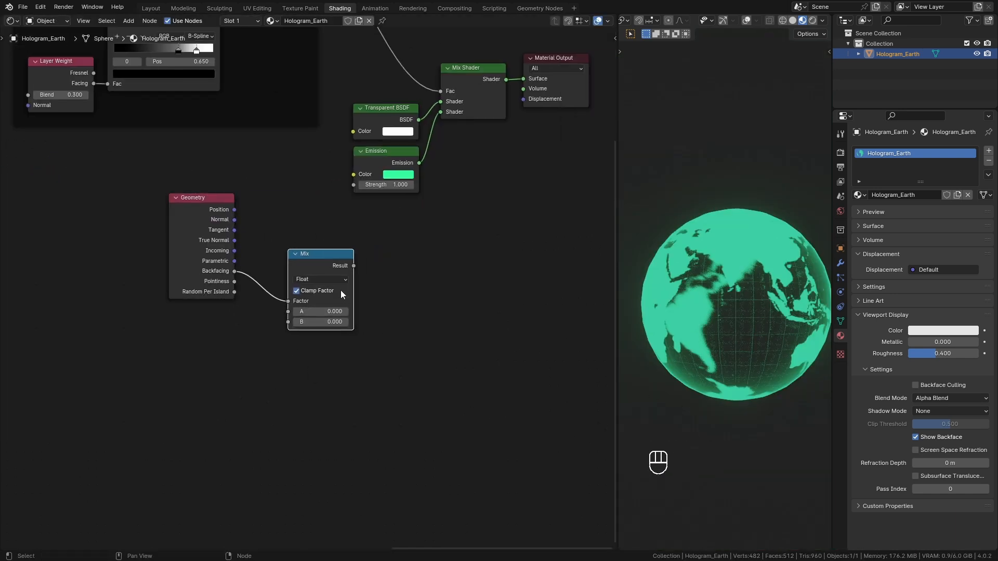
# Set the float Mix's A to 2 and B to 0.5, and connect its Result to the Emission Strength
pyautogui.click(325, 322)
pyautogui.moveTo(353, 267); pyautogui.dragTo(355, 183)
pyautogui.moveTo(697, 365)
pyautogui.mouseDown(button='middle')
pyautogui.moveTo(727, 372)
pyautogui.moveTo(699, 366)
pyautogui.mouseUp(button='middle')
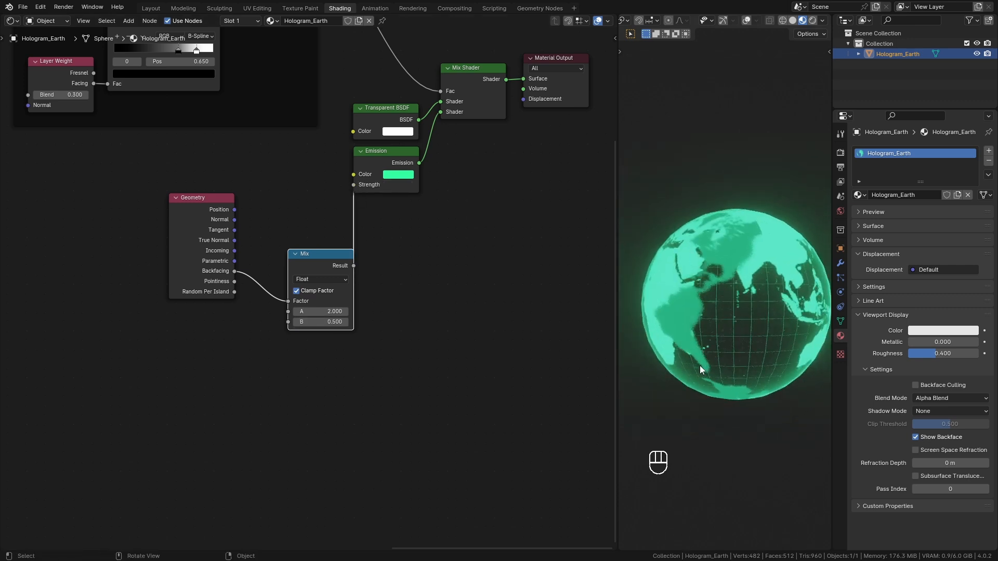
# Check the globe in Rendered shading and return to Material Preview
pyautogui.press('z')
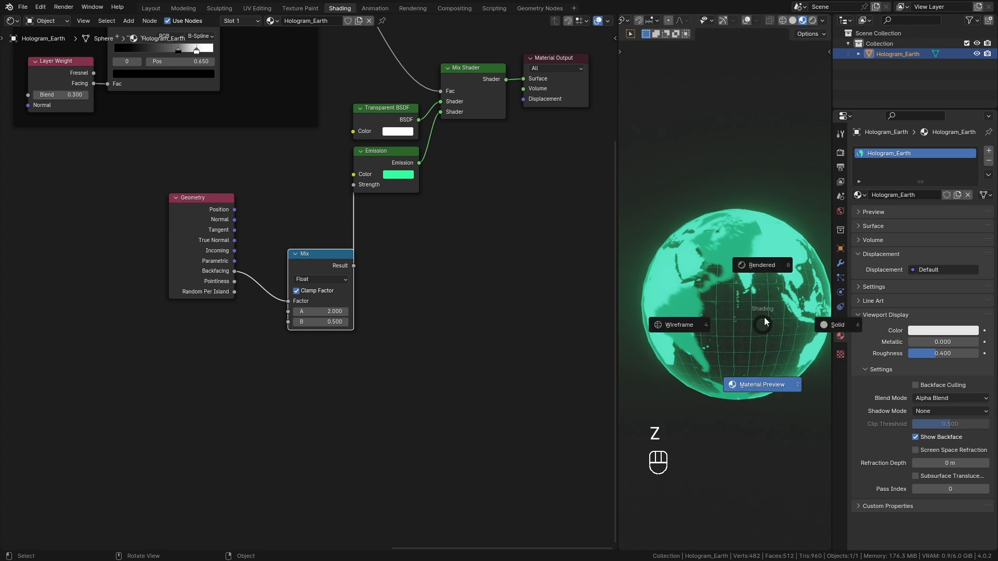
pyautogui.click(767, 250)
pyautogui.moveTo(738, 342)
pyautogui.mouseDown(button='middle')
pyautogui.moveTo(760, 342)
pyautogui.moveTo(738, 339)
pyautogui.mouseUp(button='middle')
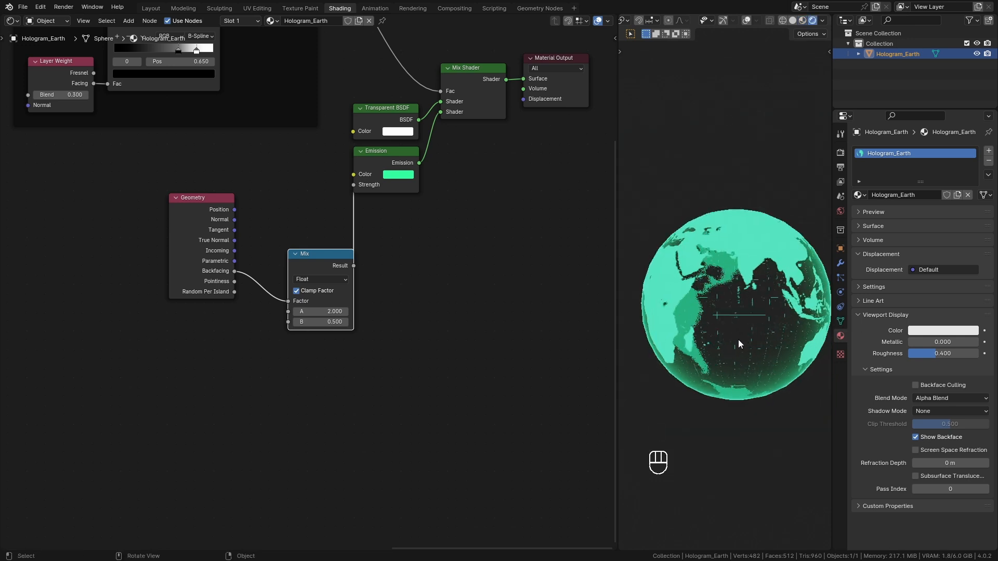
pyautogui.press('z')
pyautogui.click(753, 330)
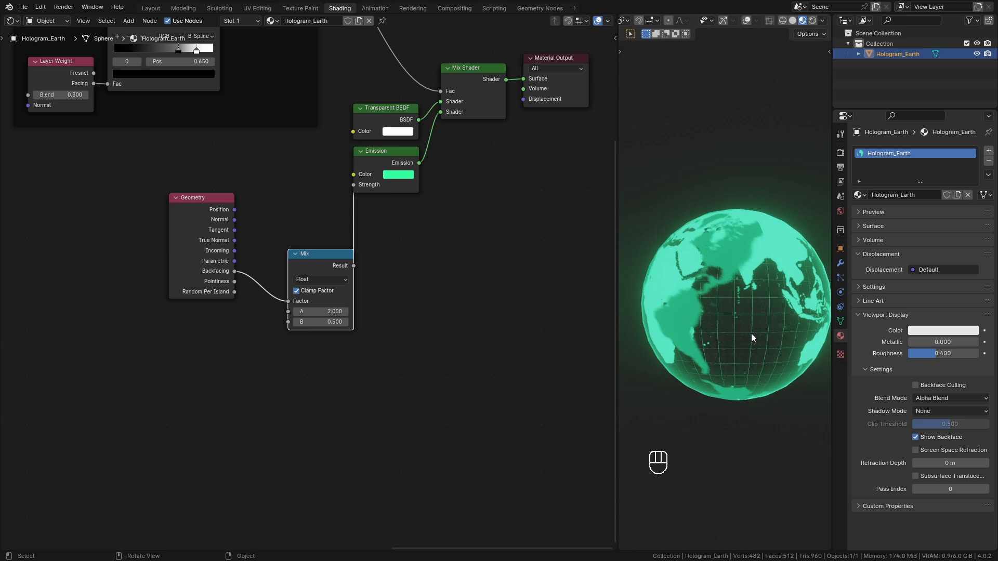
# Try the Alpha Hashed blend mode for the material and return to Alpha Blend
pyautogui.click(939, 398)
pyautogui.click(937, 435)
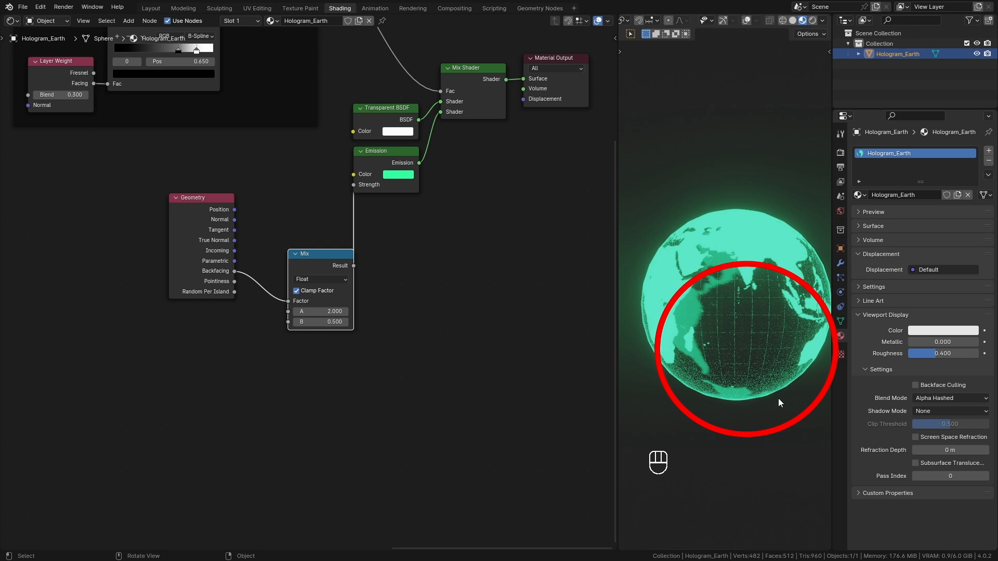
pyautogui.click(940, 400)
pyautogui.click(947, 443)
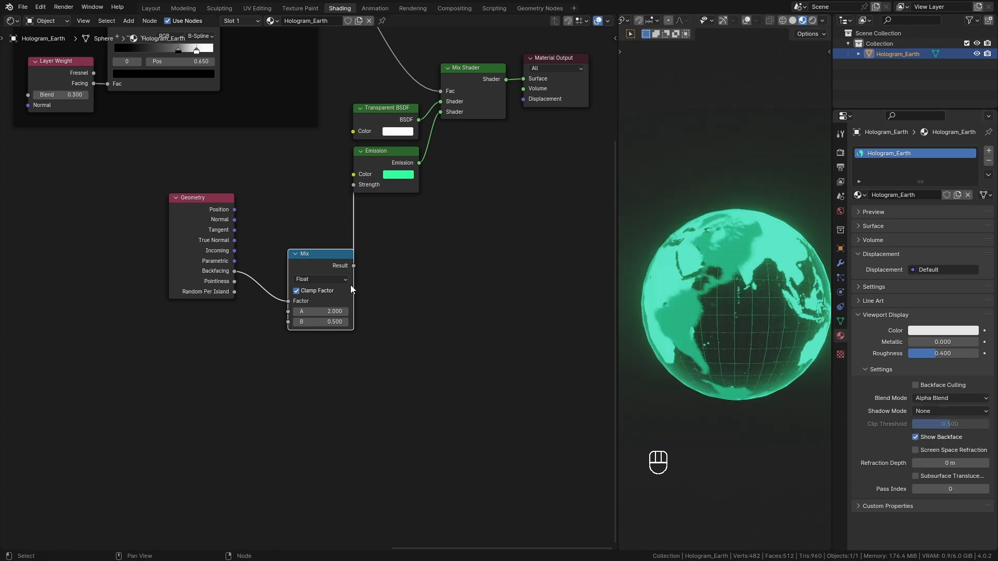
# Detach the float Mix from Emission Strength and shift the map, grid and noise nodes away to clear space before the Outline frame
pyautogui.moveTo(347, 260); pyautogui.dragTo(312, 252)
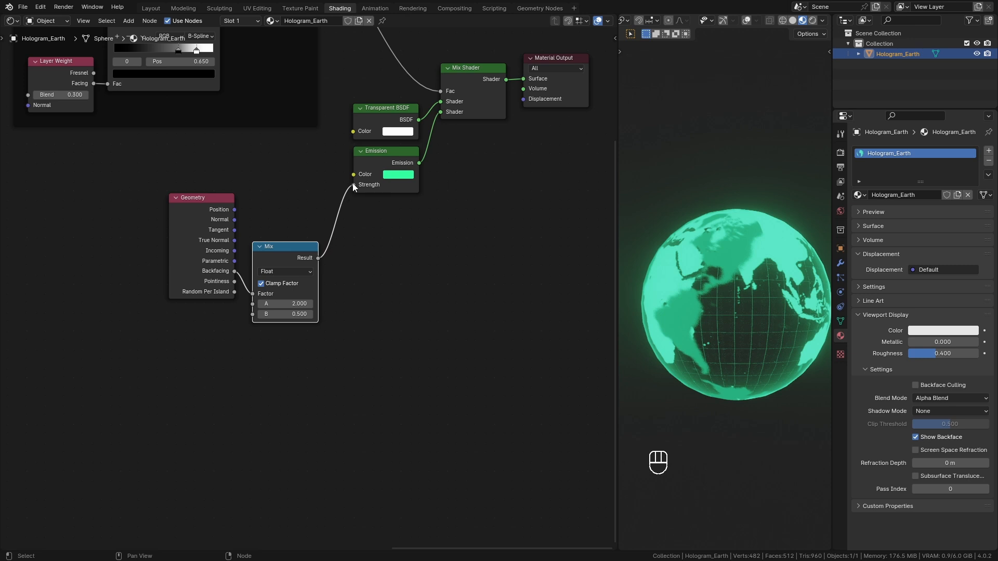
pyautogui.scroll(-4, 329, 201)
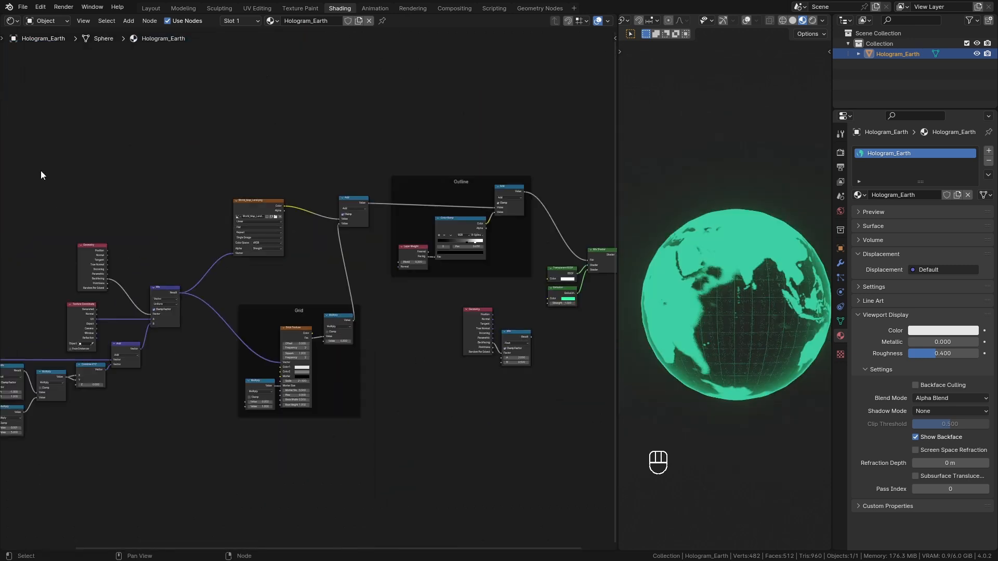
pyautogui.moveTo(2, 143); pyautogui.dragTo(354, 457)
pyautogui.moveTo(354, 457); pyautogui.dragTo(473, 425, button='middle')
pyautogui.keyDown('shift'); pyautogui.moveTo(18, 228); pyautogui.dragTo(295, 416); pyautogui.keyUp('shift')
pyautogui.moveTo(471, 169); pyautogui.dragTo(347, 172)
pyautogui.moveTo(457, 182); pyautogui.dragTo(322, 199, button='middle')
# Move the Geometry copy and its float Mix node between the map-and-grid Add node and the Outline frame
pyautogui.scroll(5, 325, 199)
pyautogui.moveTo(418, 377); pyautogui.dragTo(583, 450)
pyautogui.moveTo(527, 376); pyautogui.dragTo(226, 267)
pyautogui.scroll(4, 318, 285)
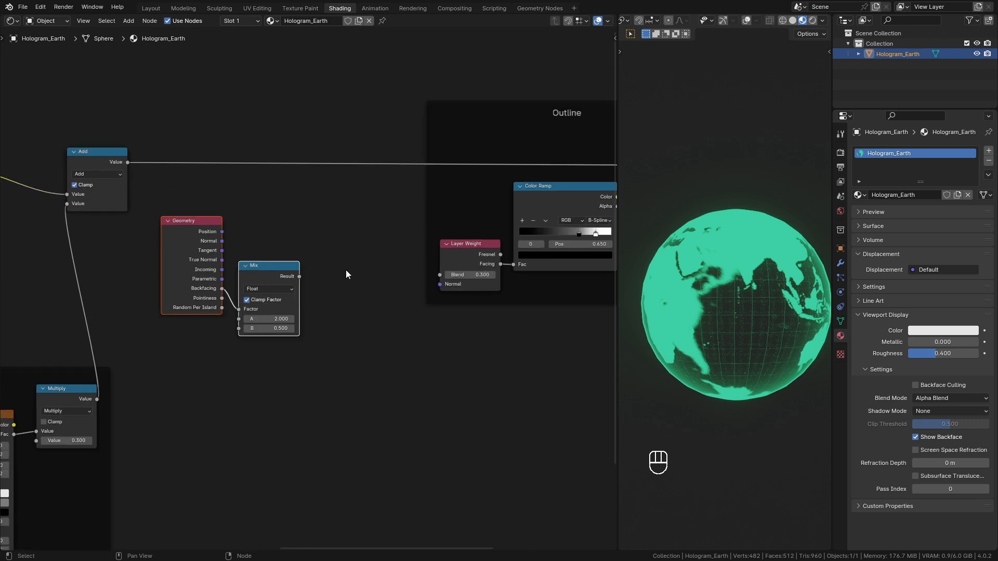
# Route the map-and-grid Add value into the float Mix's A and the Mix Result into the Outline Add, arranging Geometry above
pyautogui.moveTo(266, 274); pyautogui.dragTo(302, 316, button='middle')
pyautogui.moveTo(303, 314); pyautogui.dragTo(385, 133)
pyautogui.moveTo(359, 177); pyautogui.dragTo(164, 204)
pyautogui.moveTo(228, 315); pyautogui.dragTo(263, 122)
pyautogui.moveTo(373, 253); pyautogui.dragTo(350, 295, button='middle')
pyautogui.moveTo(370, 169); pyautogui.dragTo(366, 190)
pyautogui.moveTo(395, 199); pyautogui.dragTo(250, 207, button='middle')
pyautogui.moveTo(248, 205); pyautogui.dragTo(501, 255)
pyautogui.moveTo(233, 291); pyautogui.dragTo(441, 281, button='middle')
pyautogui.moveTo(417, 193); pyautogui.dragTo(425, 197)
# Add a Multiply Math node at 0.5 between the map-and-grid Add value and the float Mix's B, and check the globe
pyautogui.moveTo(204, 245); pyautogui.dragTo(300, 312)
pyautogui.write('mul')
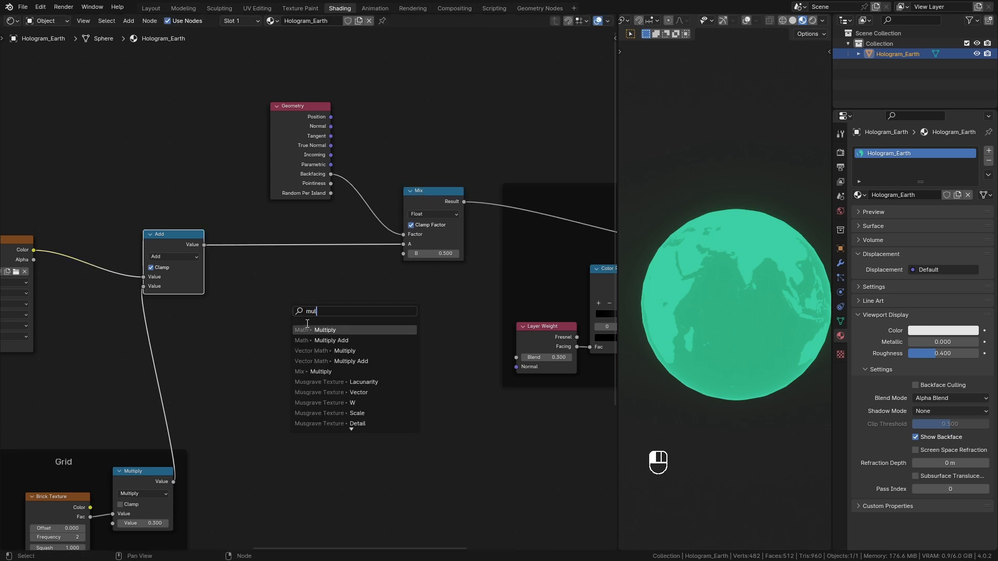
pyautogui.press('Return')
pyautogui.click(307, 323)
pyautogui.moveTo(371, 290); pyautogui.dragTo(407, 254)
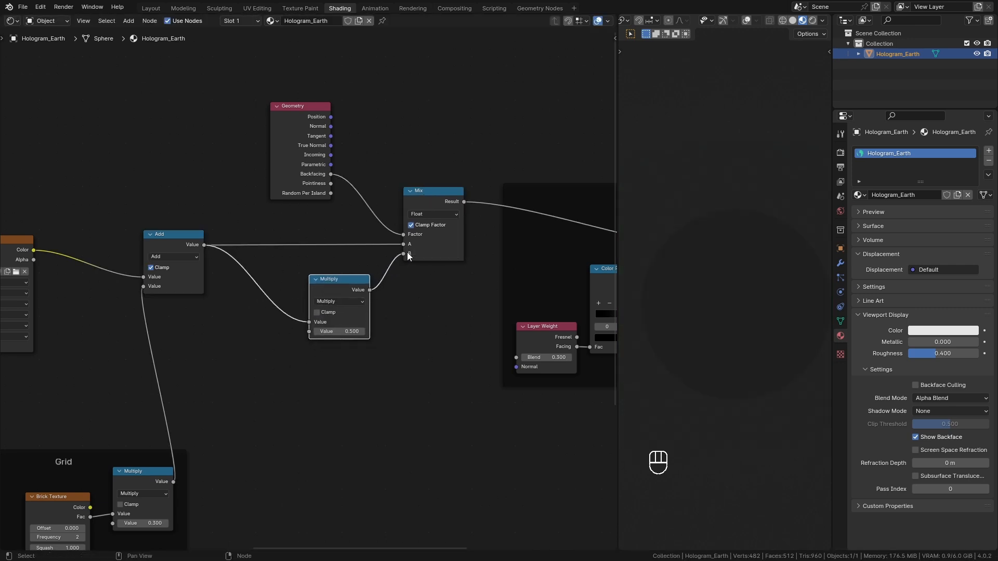
pyautogui.moveTo(389, 352); pyautogui.dragTo(361, 347, button='middle')
pyautogui.moveTo(306, 279); pyautogui.dragTo(320, 259)
pyautogui.moveTo(319, 262); pyautogui.dragTo(465, 195, button='middle')
pyautogui.scroll(2, 729, 395)
pyautogui.moveTo(729, 395); pyautogui.dragTo(750, 414, button='middle')
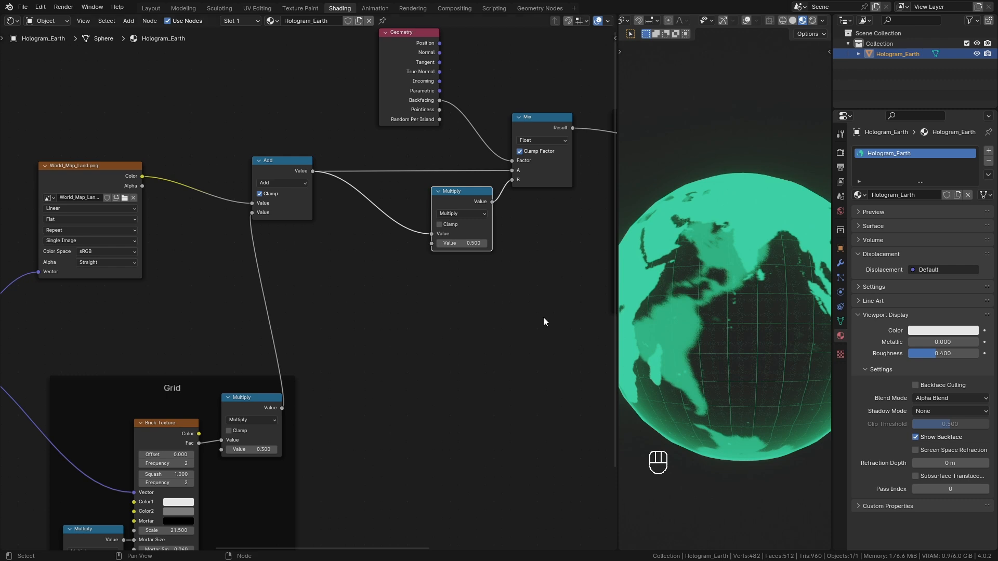
# Enclose the UV-distortion nodes feeding the map and grid in a frame labelled "Blurred UVs"
pyautogui.moveTo(408, 127); pyautogui.dragTo(423, 139)
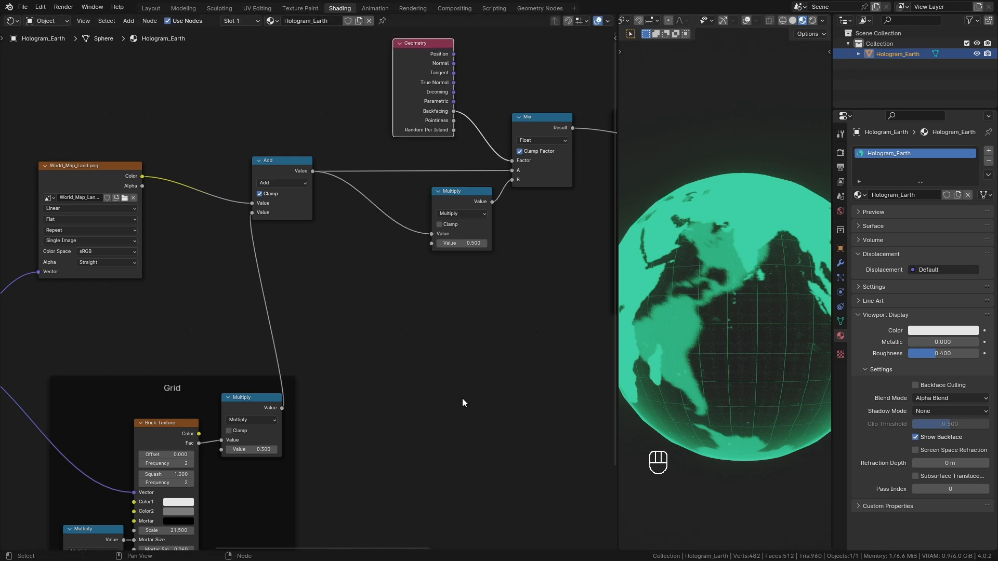
pyautogui.scroll(-8, 462, 398)
pyautogui.moveTo(315, 351); pyautogui.dragTo(662, 245, button='middle')
pyautogui.moveTo(90, 193); pyautogui.dragTo(403, 435)
pyautogui.hotkey('shift', 'p')
pyautogui.press('F2')
pyautogui.write('Blurred UVs')
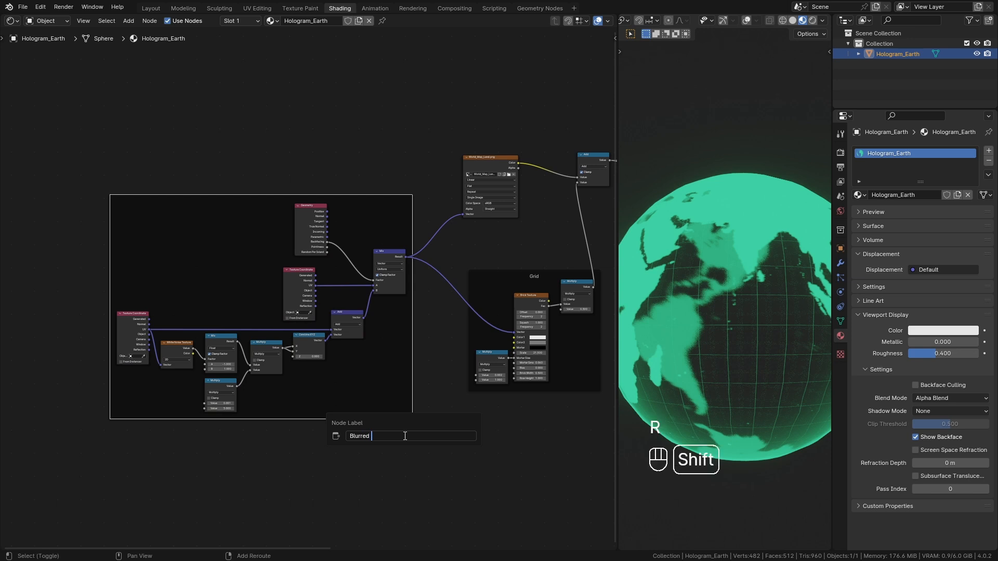
pyautogui.press('Return')
# Duplicate the Geometry node and place the copy in the empty space below the Outline frame
pyautogui.moveTo(548, 389); pyautogui.dragTo(42, 454, button='middle')
pyautogui.scroll(3, 468, 364)
pyautogui.moveTo(656, 413)
pyautogui.mouseDown(button='middle')
pyautogui.moveTo(768, 413)
pyautogui.moveTo(624, 414)
pyautogui.moveTo(799, 413)
pyautogui.moveTo(676, 413)
pyautogui.mouseUp(button='middle')
pyautogui.scroll(3, 381, 356)
pyautogui.moveTo(381, 356); pyautogui.dragTo(421, 279, button='middle')
pyautogui.scroll(-2, 312, 275)
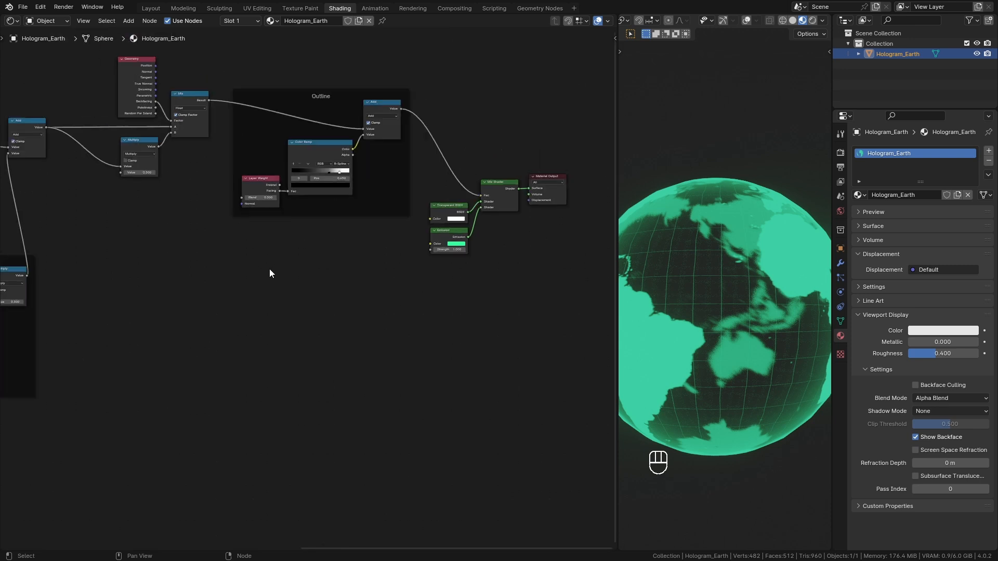
pyautogui.click(146, 88)
pyautogui.hotkey('shift', 'd')
pyautogui.scroll(5, 341, 376)
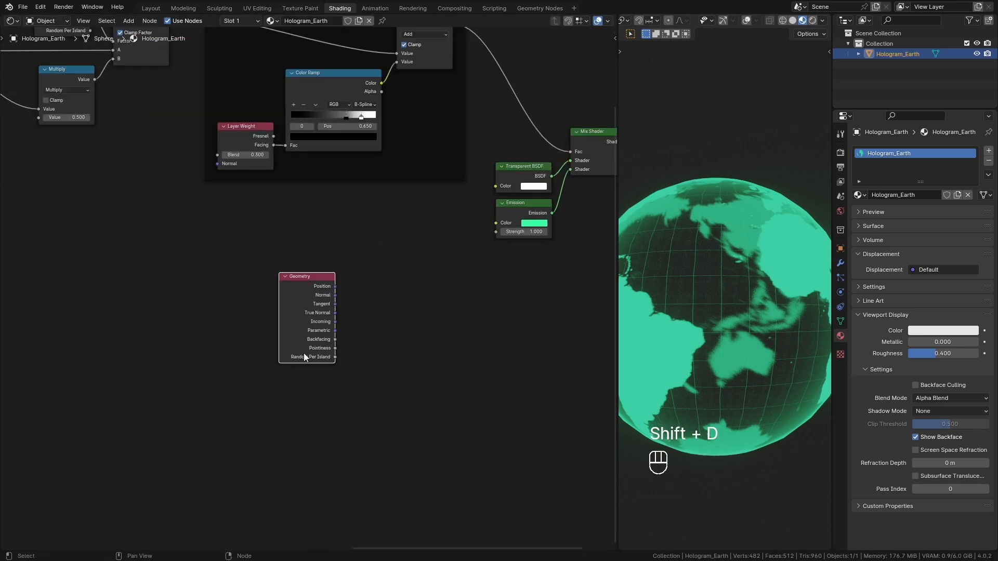
pyautogui.moveTo(304, 353); pyautogui.dragTo(265, 344)
# Add a Mix node beside the new Geometry copy, set it to Color, and drive its Factor with Backfacing
pyautogui.moveTo(350, 326); pyautogui.dragTo(318, 327, button='middle')
pyautogui.write('mix')
pyautogui.moveTo(325, 335); pyautogui.dragTo(349, 311)
pyautogui.press('Return')
pyautogui.click(342, 322)
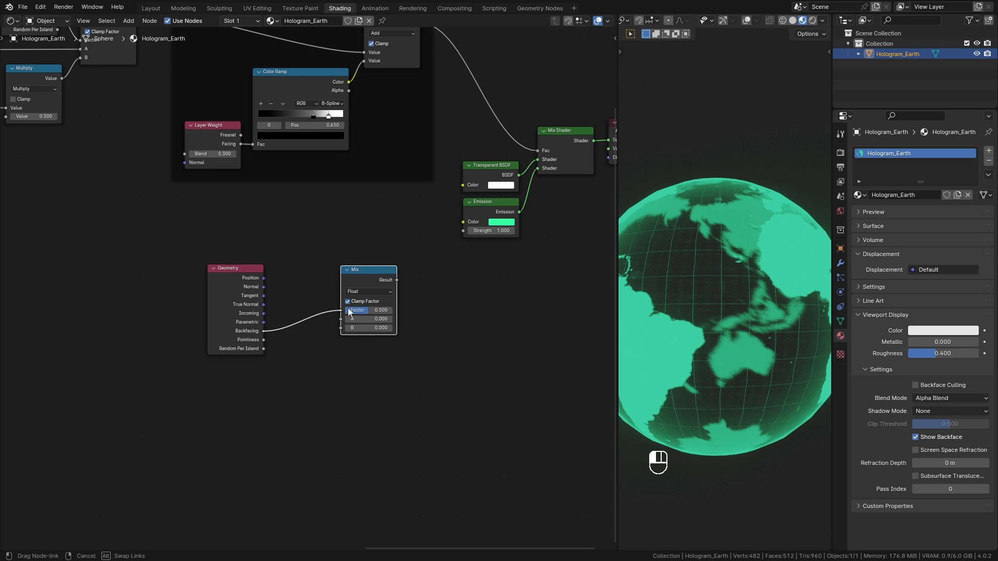
pyautogui.click(363, 329)
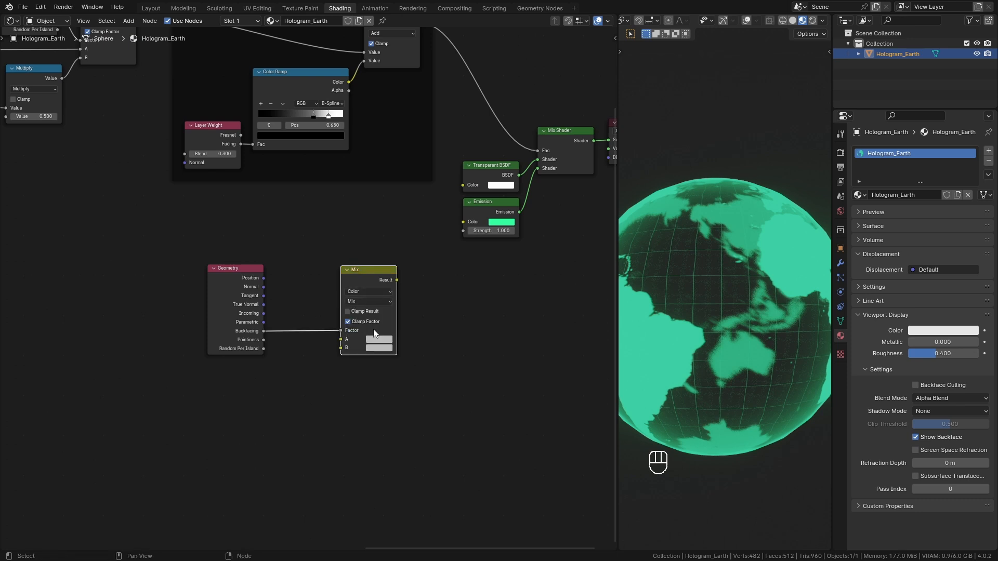
# Copy the Emission green into the color Mix's A and B swatches and link its Result to Emission Color
pyautogui.hotkey('ctrl', 'c')
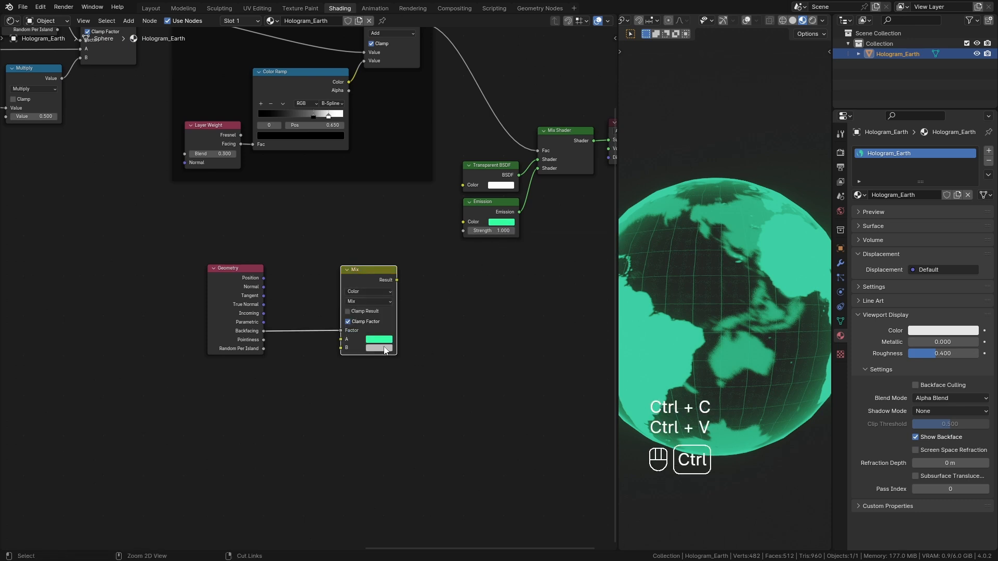
pyautogui.hotkey('ctrl', 'v')
pyautogui.moveTo(396, 280); pyautogui.dragTo(464, 223)
# Try a pink B color for the back faces and compare the globe in Rendered and Material Preview shading
pyautogui.click(386, 348)
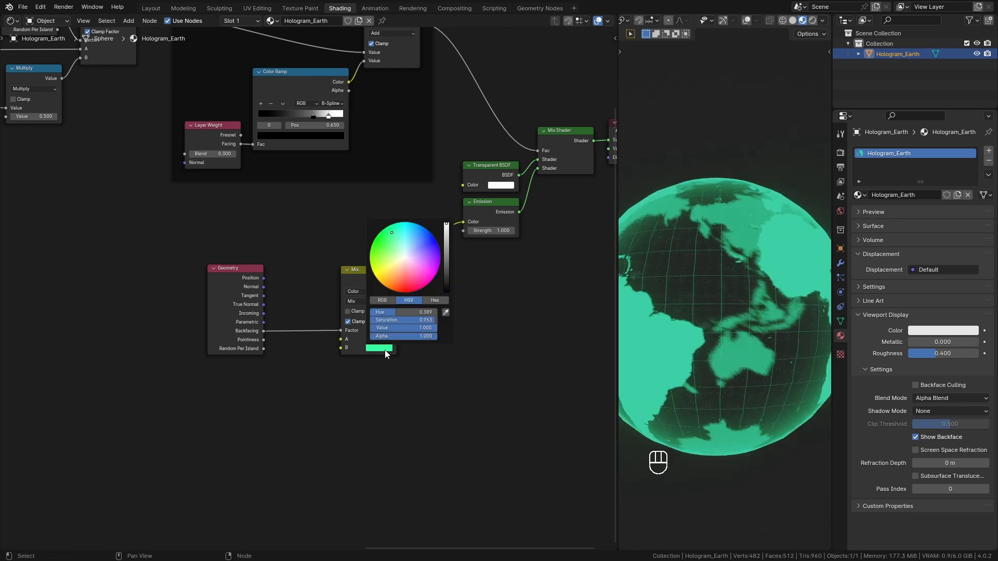
pyautogui.click(407, 273)
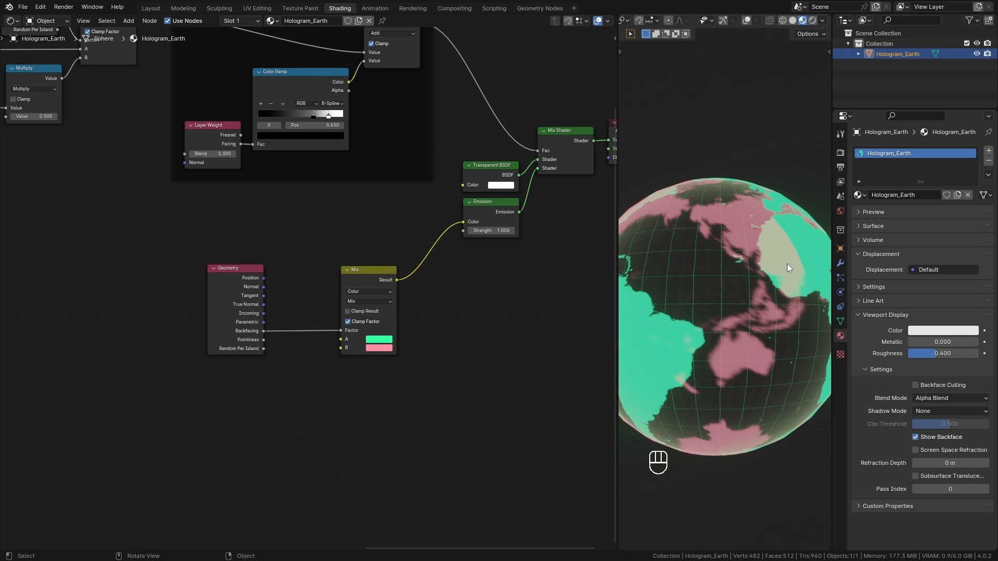
pyautogui.moveTo(785, 267)
pyautogui.mouseDown(button='middle')
pyautogui.moveTo(769, 372)
pyautogui.moveTo(726, 371)
pyautogui.moveTo(774, 369)
pyautogui.mouseUp(button='middle')
pyautogui.press('z')
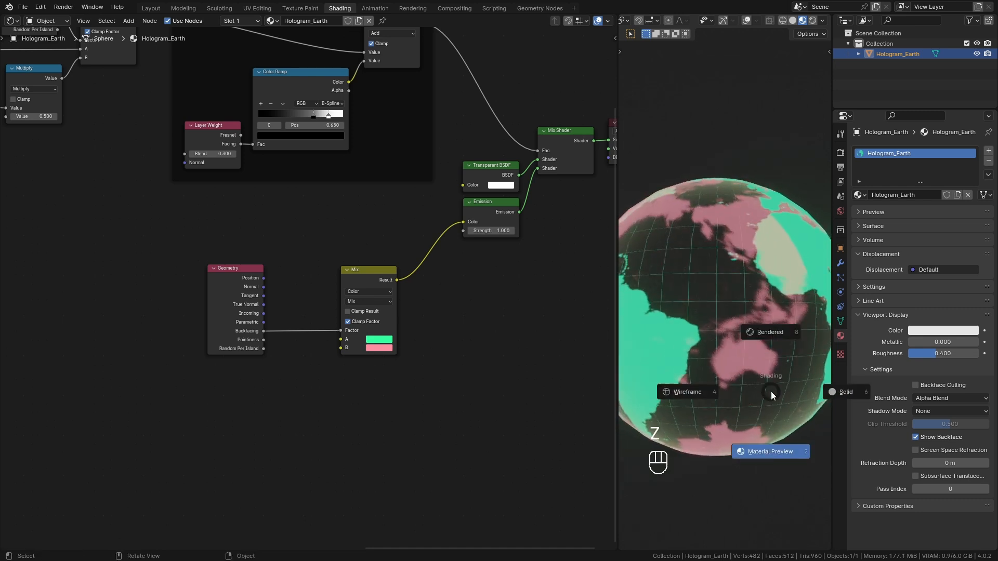
pyautogui.click(765, 336)
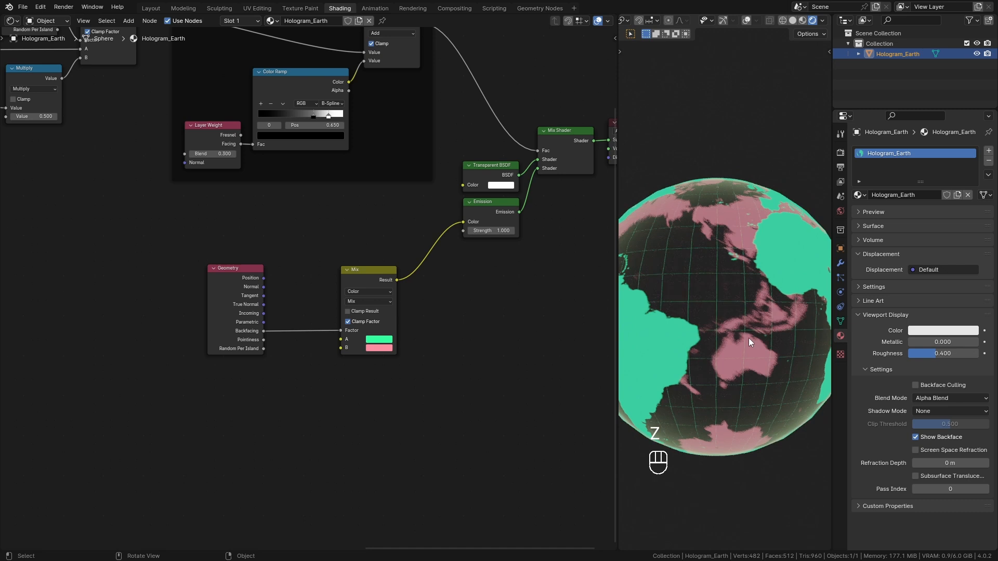
pyautogui.press('z')
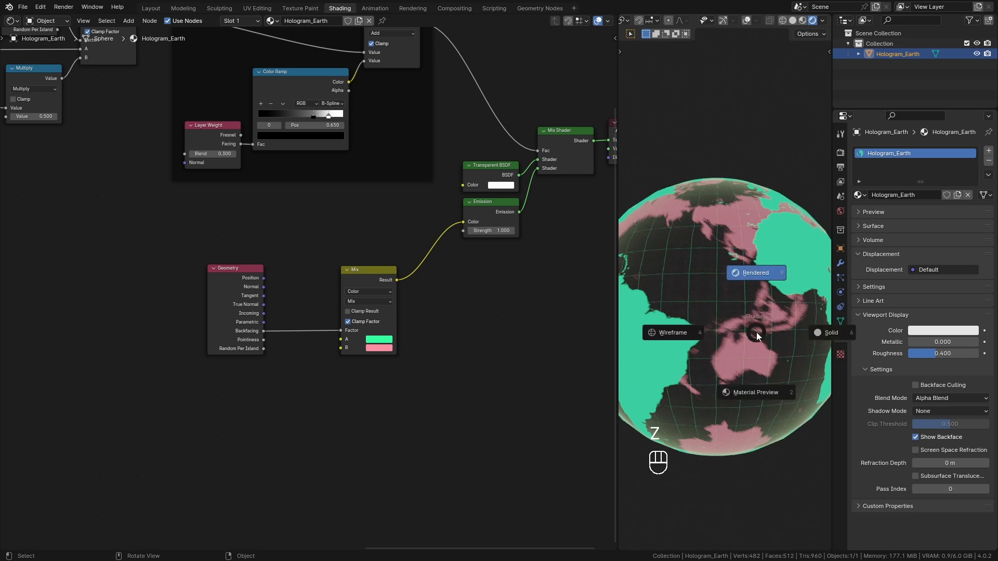
pyautogui.click(756, 382)
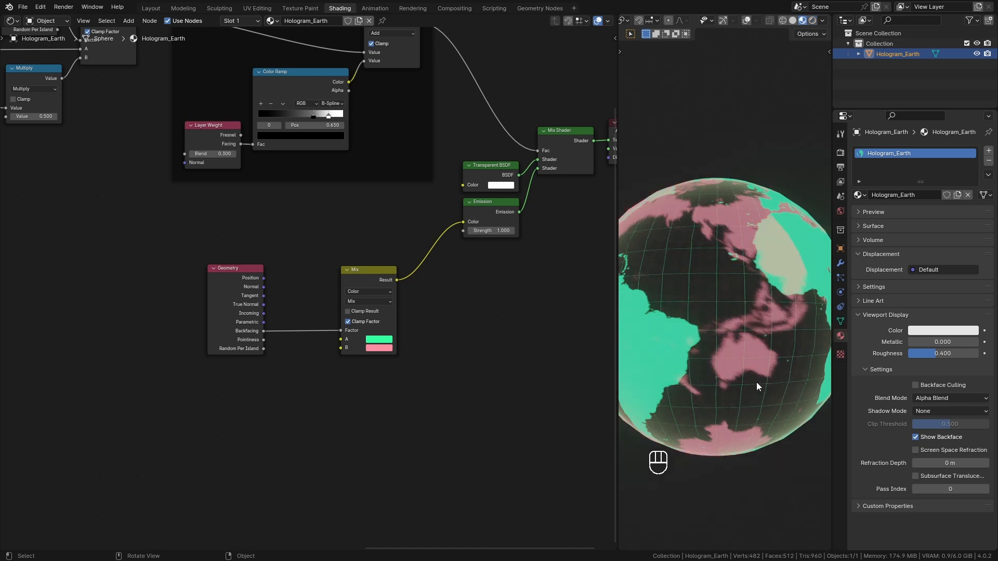
# Copy the green from A into the color Mix's B, shift B slightly towards cyan, and check the globe
pyautogui.scroll(2, 395, 387)
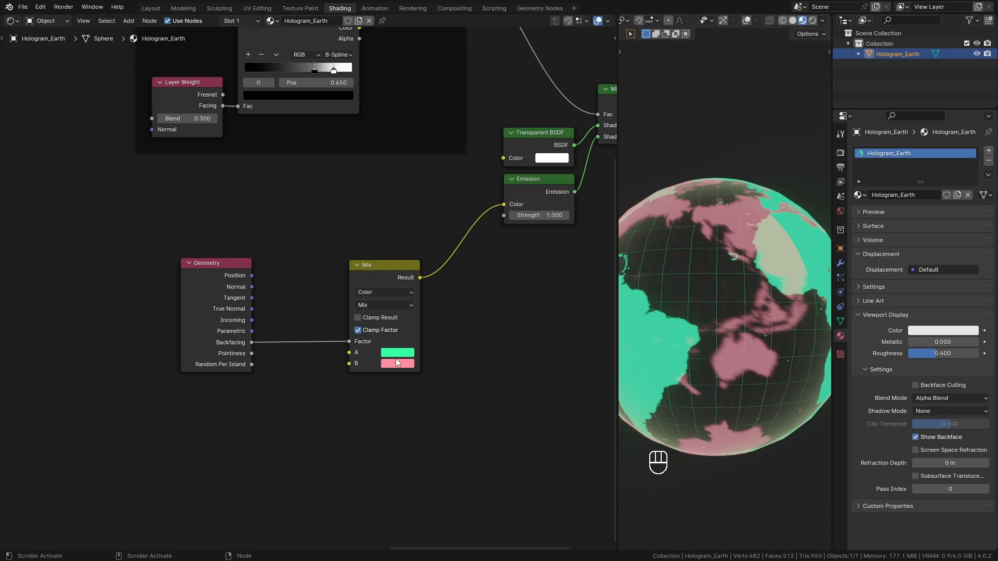
pyautogui.hotkey('ctrl', 'c')
pyautogui.hotkey('ctrl', 'v')
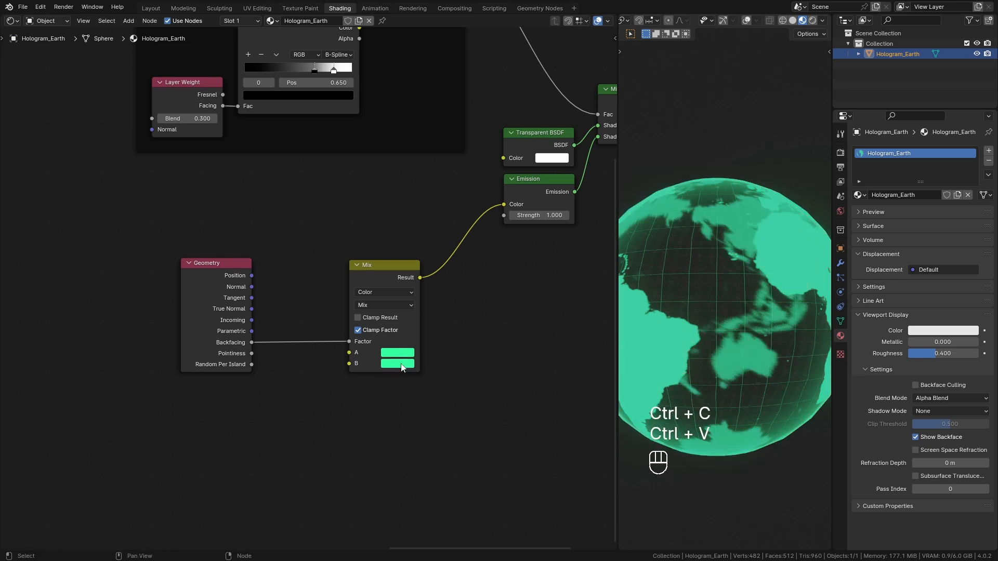
pyautogui.click(402, 366)
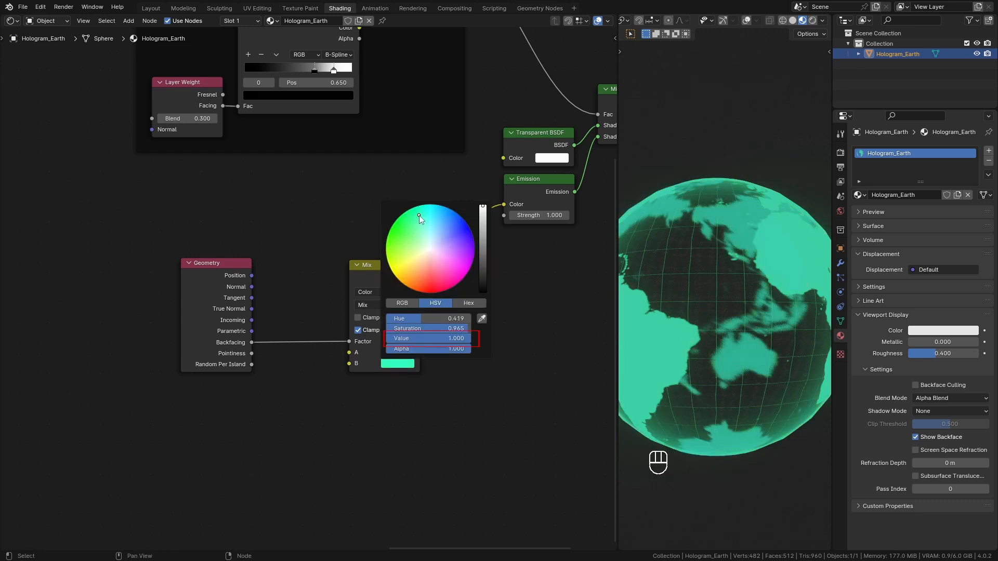
pyautogui.moveTo(480, 231); pyautogui.dragTo(483, 221)
pyautogui.moveTo(441, 338); pyautogui.dragTo(471, 338)
pyautogui.moveTo(420, 217); pyautogui.dragTo(421, 211)
pyautogui.scroll(-3, 727, 362)
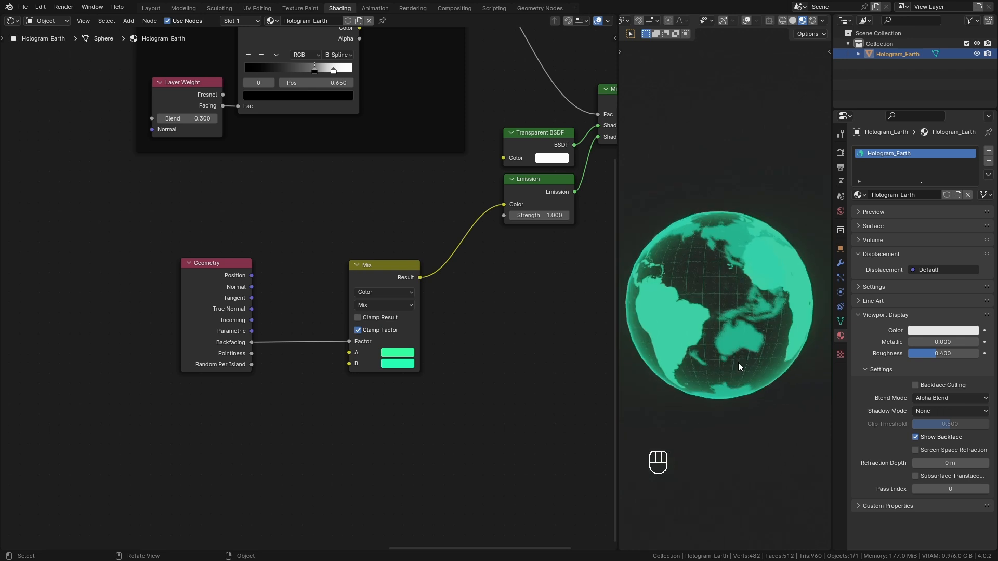
pyautogui.moveTo(738, 363)
pyautogui.mouseDown(button='middle')
pyautogui.moveTo(636, 363)
pyautogui.moveTo(822, 363)
pyautogui.moveTo(744, 373)
pyautogui.mouseUp(button='middle')
pyautogui.scroll(2, 743, 373)
# Insert a Hue/Saturation/Value node between the color Mix and Emission Color and arrange the nodes in a row
pyautogui.moveTo(377, 277); pyautogui.dragTo(448, 308)
pyautogui.write('hu')
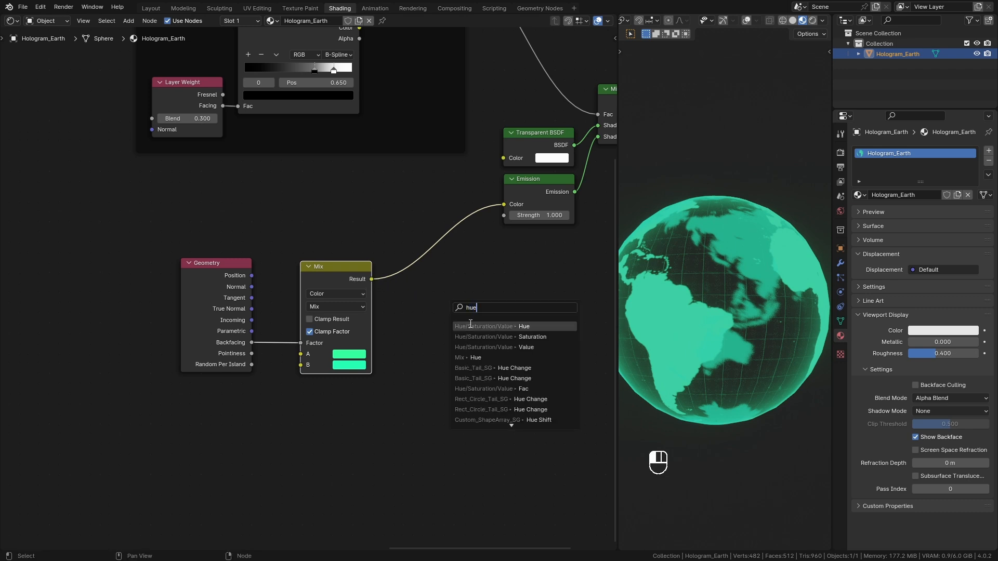
pyautogui.write('e')
pyautogui.click(470, 326)
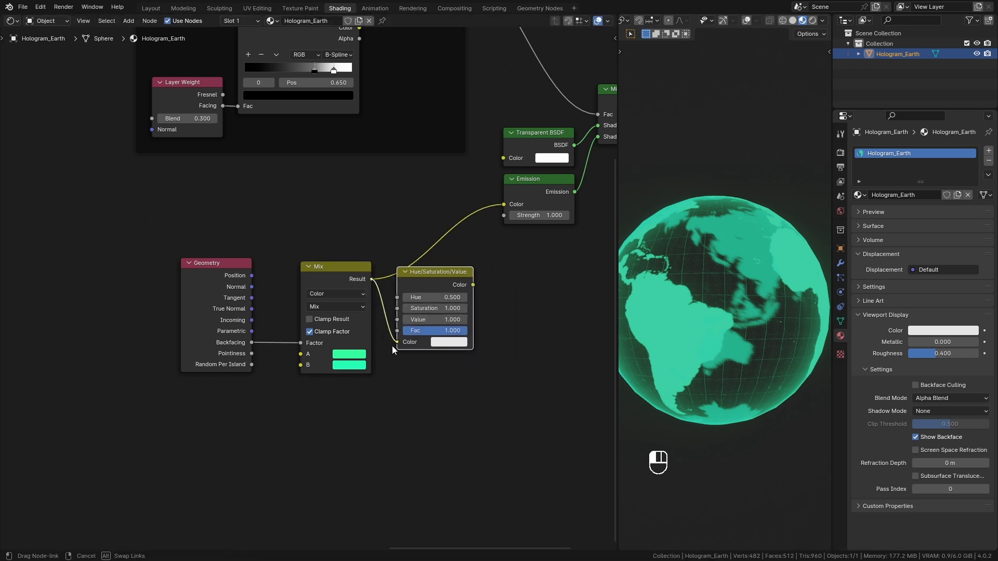
pyautogui.moveTo(473, 285); pyautogui.dragTo(503, 205)
pyautogui.moveTo(347, 266); pyautogui.dragTo(340, 267)
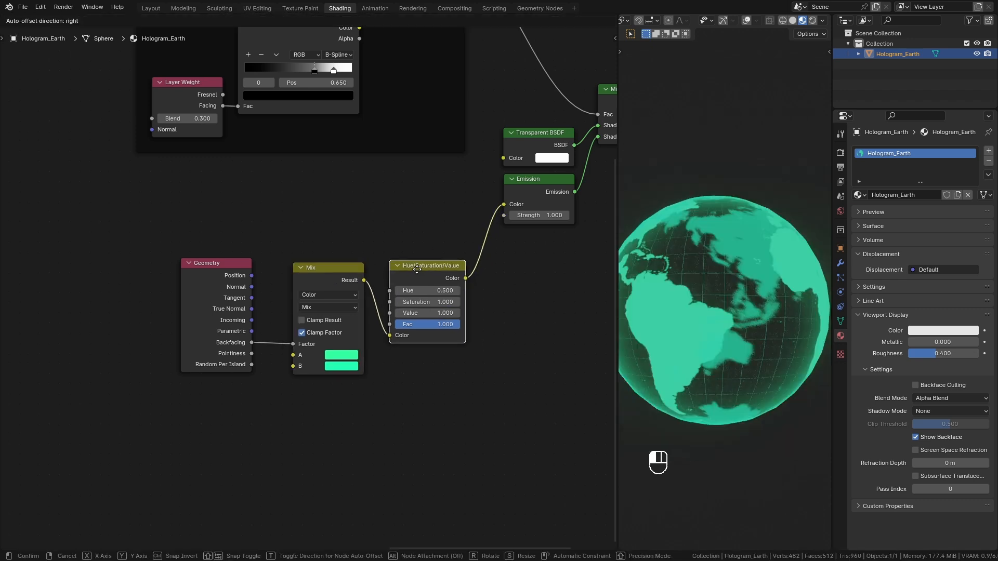
pyautogui.moveTo(437, 272); pyautogui.dragTo(428, 262)
# Set the Hue/Saturation/Value node's Hue to 0.000 to turn the hologram magenta, and orbit the globe to check
pyautogui.keyDown('ctrl'); pyautogui.moveTo(426, 359); pyautogui.dragTo(426, 343, button='middle'); pyautogui.keyUp('ctrl')
pyautogui.moveTo(426, 288); pyautogui.dragTo(614, 288)
pyautogui.press('shift')
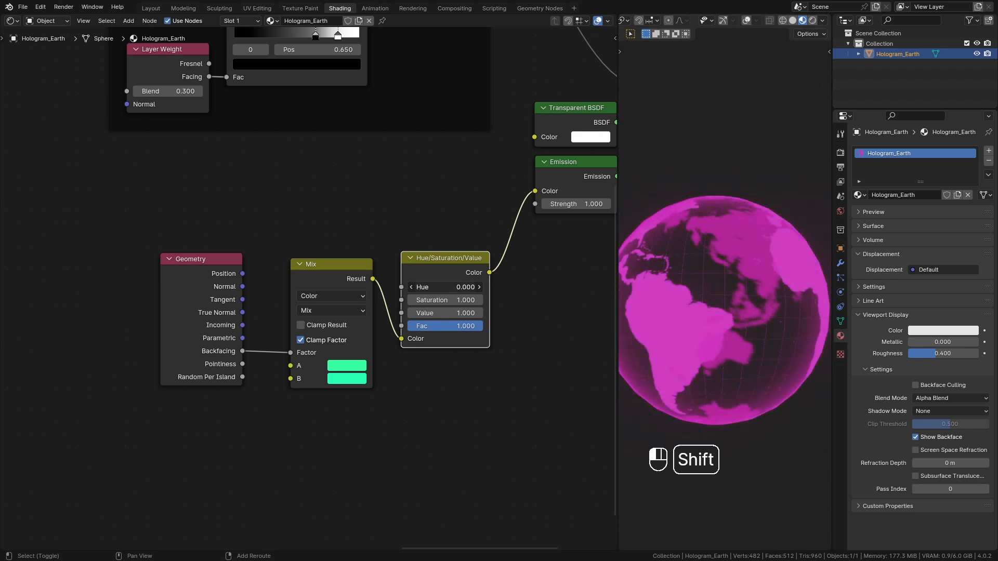
pyautogui.moveTo(742, 395)
pyautogui.mouseDown(button='middle')
pyautogui.moveTo(756, 397)
pyautogui.moveTo(650, 387)
pyautogui.moveTo(789, 397)
pyautogui.moveTo(778, 412)
pyautogui.moveTo(648, 410)
pyautogui.moveTo(738, 411)
pyautogui.mouseUp(button='middle')
# Duplicate the World_Map_Land.png texture with its Vector link below the color nodes and preview it with Show Backface off
pyautogui.scroll(-4, 407, 372)
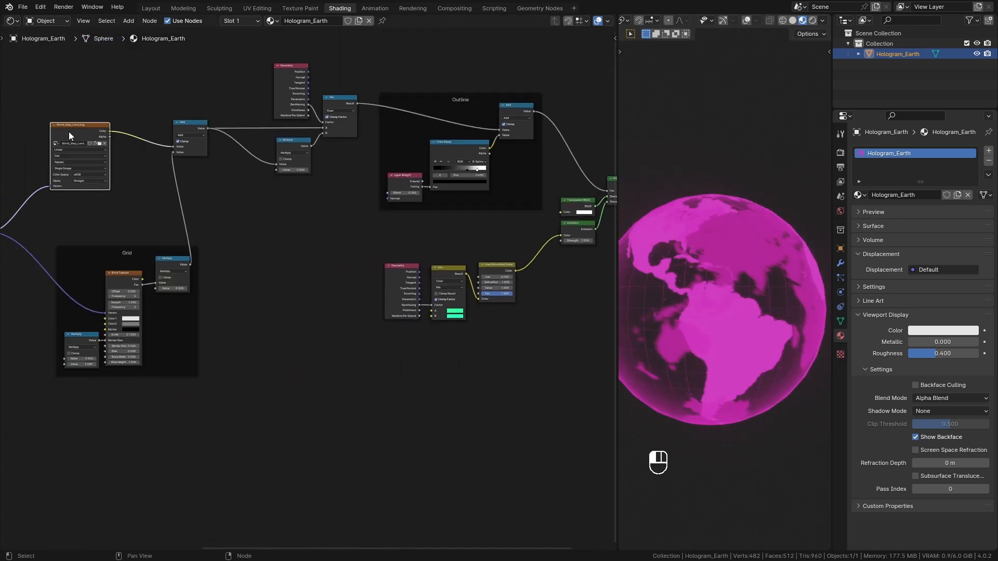
pyautogui.hotkey('ctrl', 'shift', 'd')
pyautogui.click(419, 342)
pyautogui.scroll(2, 360, 329)
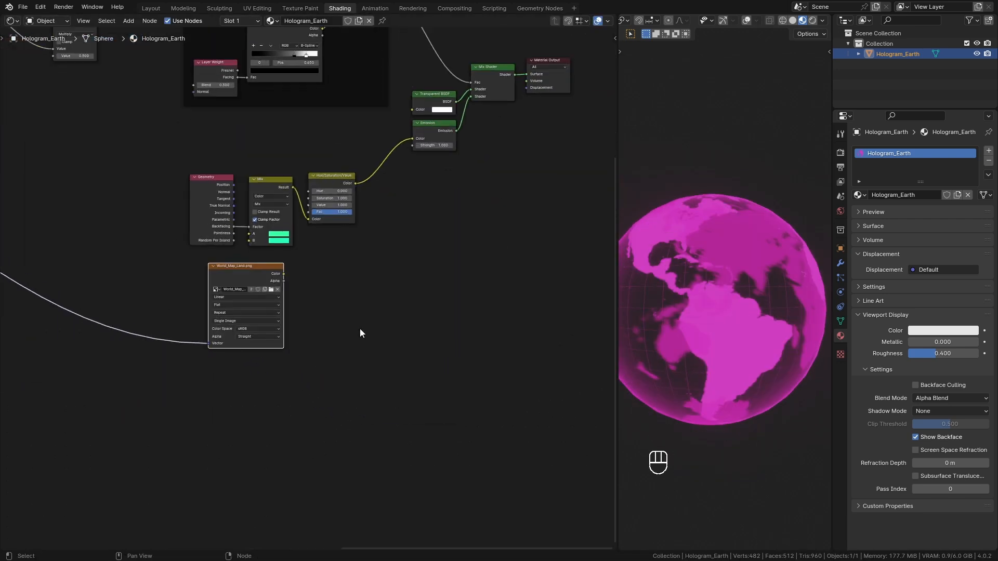
pyautogui.scroll(2, 387, 354)
pyautogui.keyDown('ctrl'); pyautogui.keyDown('shift'); pyautogui.click(210, 301); pyautogui.keyUp('shift'); pyautogui.keyUp('ctrl')
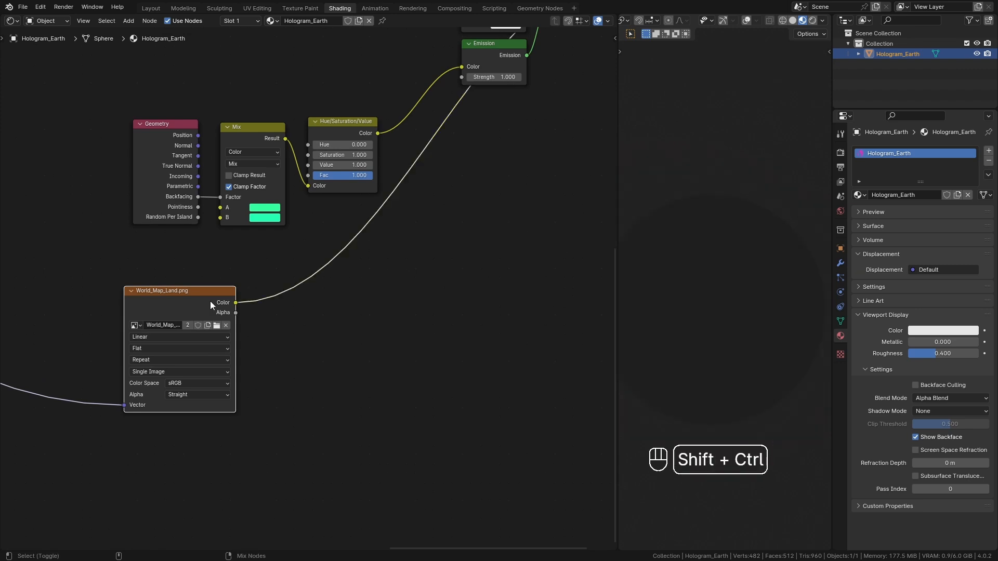
pyautogui.click(915, 437)
# Feed the duplicated map's Color into a new Color Ramp and preview the ramp on the globe
pyautogui.moveTo(235, 302); pyautogui.dragTo(343, 335)
pyautogui.write('ramp')
pyautogui.press('Return')
pyautogui.click(343, 300)
pyautogui.keyDown('ctrl'); pyautogui.keyDown('shift'); pyautogui.click(343, 299); pyautogui.keyUp('shift'); pyautogui.keyUp('ctrl')
pyautogui.scroll(1, 348, 312)
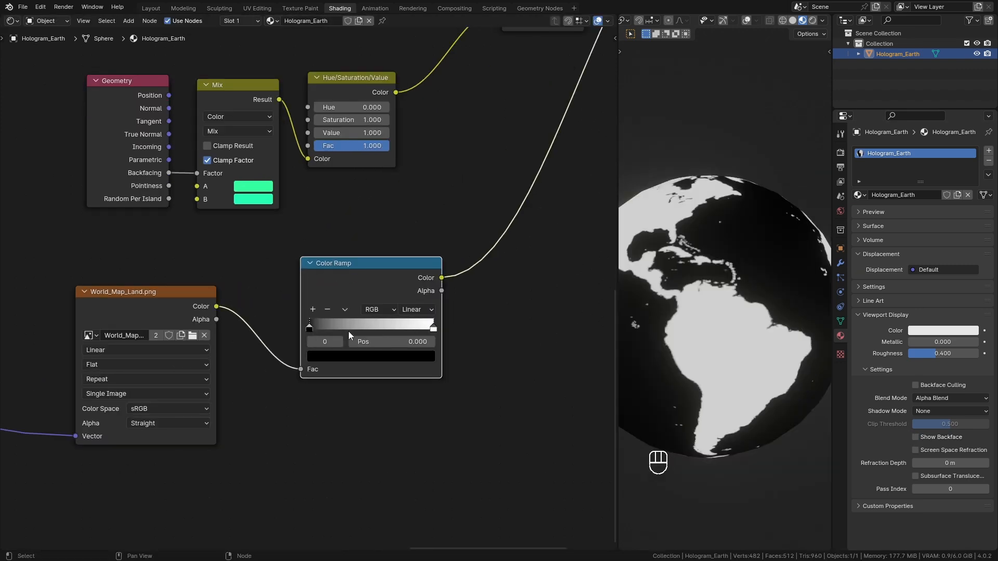
# Shape the Color Ramp into a narrow white band between black stops, with white at about 0.736, to isolate coastlines
pyautogui.click(327, 309)
pyautogui.moveTo(326, 314); pyautogui.dragTo(304, 314)
pyautogui.click(350, 356)
pyautogui.moveTo(382, 329)
pyautogui.mouseDown()
pyautogui.moveTo(304, 330)
pyautogui.moveTo(396, 329)
pyautogui.mouseUp()
pyautogui.click(385, 326)
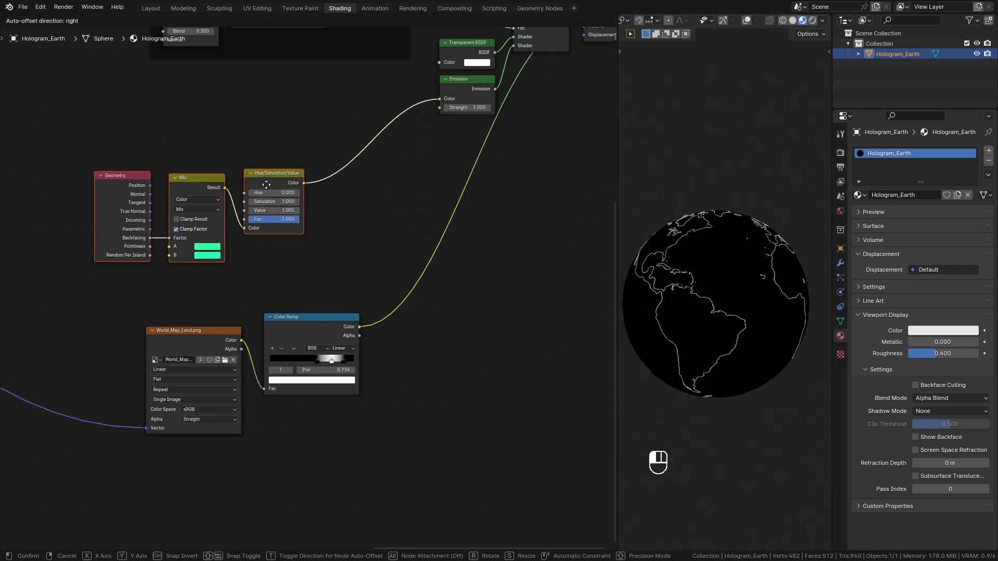
# Add a color Mix node taking the Hue/Saturation/Value color in A and the coastline Color Ramp in B
pyautogui.moveTo(310, 182); pyautogui.dragTo(353, 210)
pyautogui.write('mix')
pyautogui.press('Return')
pyautogui.moveTo(357, 327); pyautogui.dragTo(355, 238)
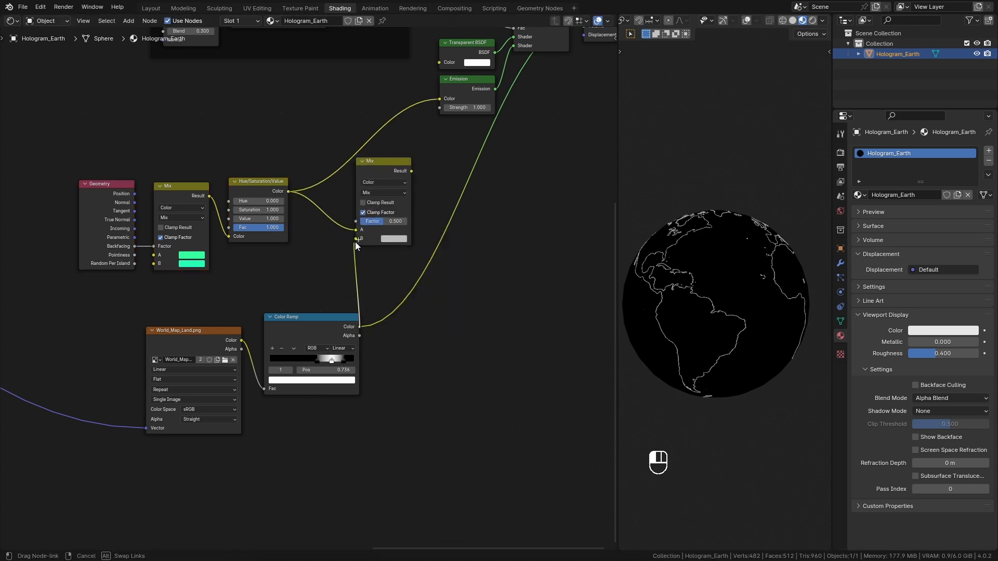
pyautogui.moveTo(353, 431); pyautogui.dragTo(217, 345)
pyautogui.moveTo(304, 318); pyautogui.dragTo(265, 301)
pyautogui.click(265, 300)
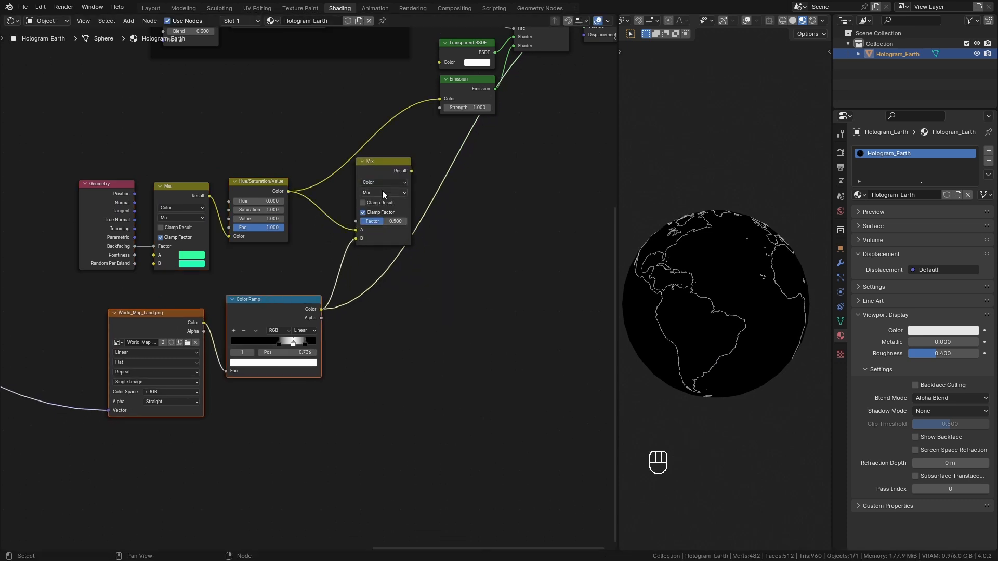
# Set the new Mix node's blend mode to Color Dodge and preview it on the globe
pyautogui.click(383, 192)
pyautogui.click(386, 273)
pyautogui.keyDown('ctrl'); pyautogui.keyDown('shift'); pyautogui.click(385, 168); pyautogui.keyUp('shift'); pyautogui.keyUp('ctrl')
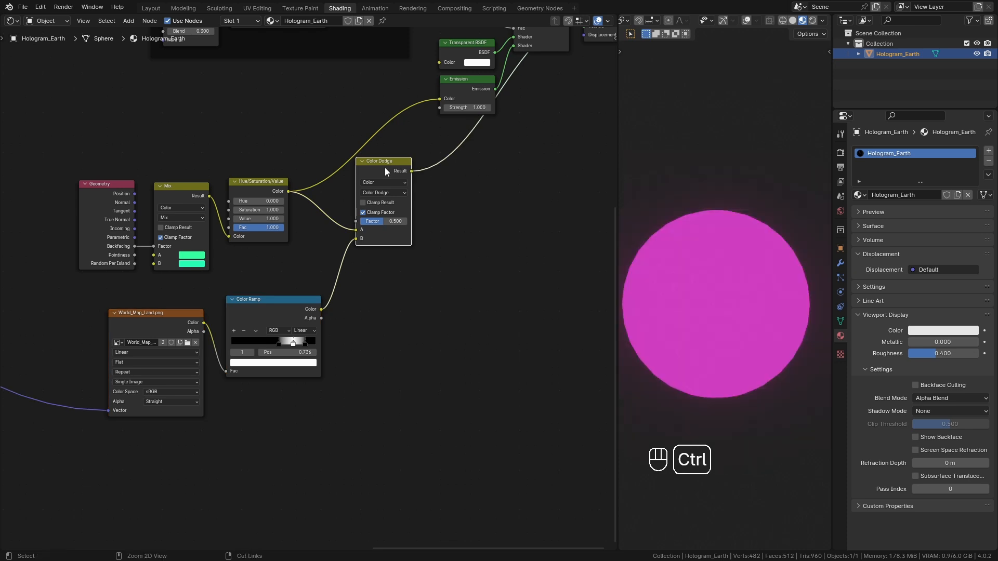
pyautogui.scroll(5, 672, 369)
# Raise the Color Dodge Factor to about 0.983, route its Result into Emission Color, and restore the Mix Shader output
pyautogui.moveTo(384, 221); pyautogui.dragTo(374, 221)
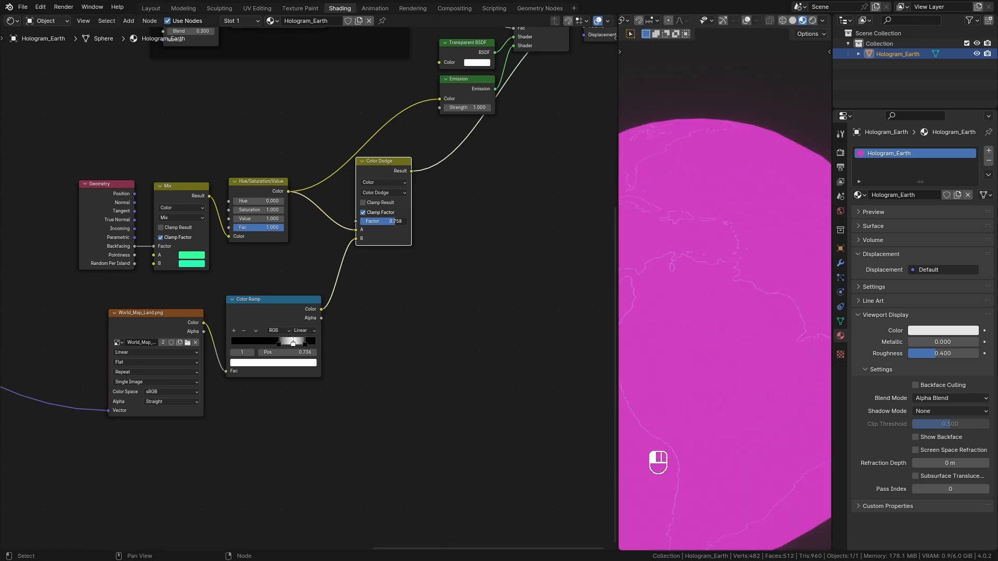
pyautogui.moveTo(426, 177); pyautogui.dragTo(348, 283, button='middle')
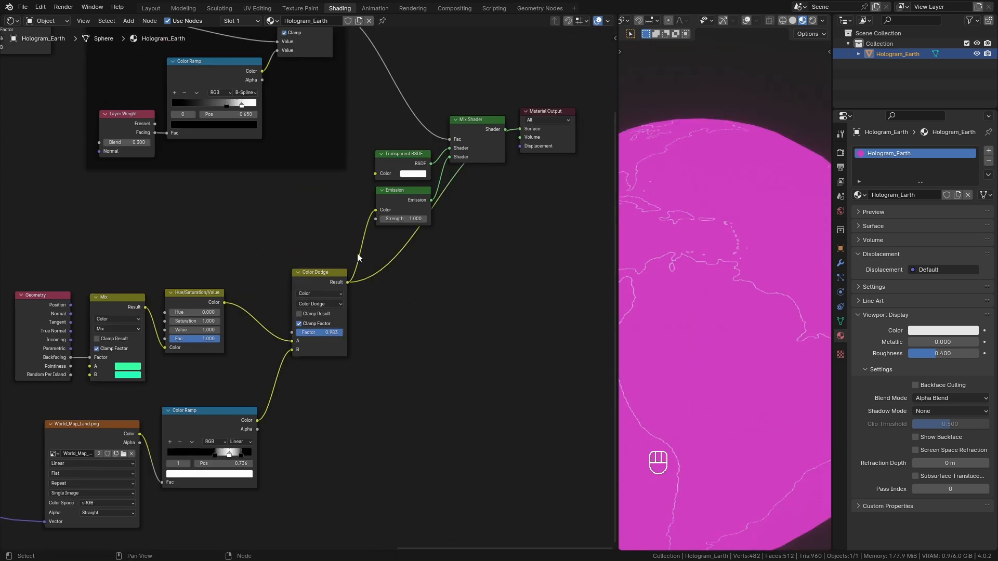
pyautogui.keyDown('ctrl'); pyautogui.keyDown('shift'); pyautogui.click(499, 157); pyautogui.keyUp('shift'); pyautogui.keyUp('ctrl')
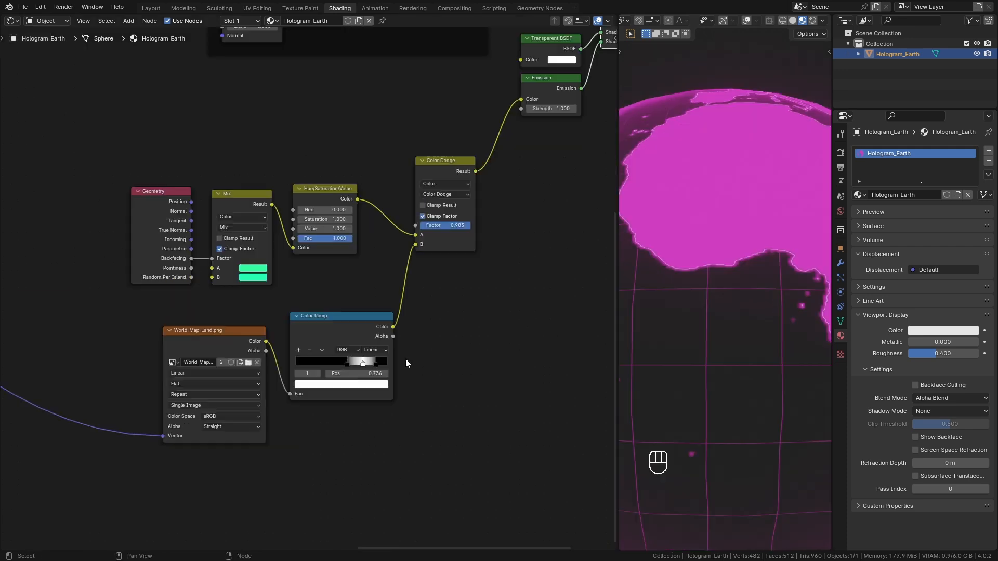
# Widen the coastline Color Ramp's white band with a second white stop near 0.465, and set its interpolation to Ease
pyautogui.moveTo(358, 368); pyautogui.dragTo(322, 368)
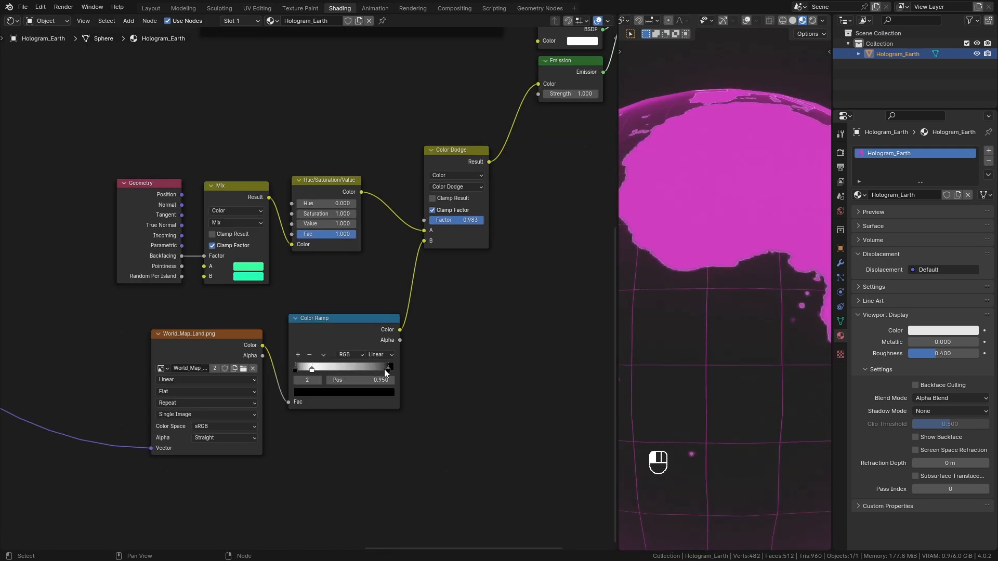
pyautogui.keyDown('ctrl'); pyautogui.click(364, 369); pyautogui.keyUp('ctrl')
pyautogui.moveTo(364, 369); pyautogui.dragTo(341, 369)
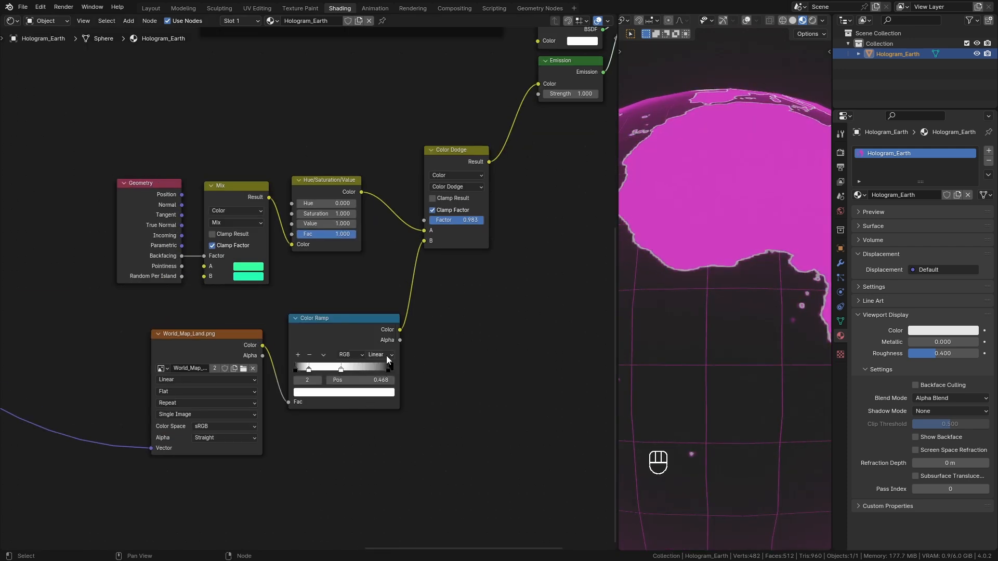
pyautogui.keyDown('ctrl'); pyautogui.scroll(2, 385, 356); pyautogui.keyUp('ctrl')
pyautogui.keyDown('ctrl'); pyautogui.click(381, 368); pyautogui.keyUp('ctrl')
pyautogui.moveTo(691, 333)
pyautogui.keyDown('ctrl'); pyautogui.mouseDown(button='middle')
pyautogui.moveTo(711, 310)
pyautogui.moveTo(650, 317)
pyautogui.mouseUp(button='middle'); pyautogui.keyUp('ctrl')
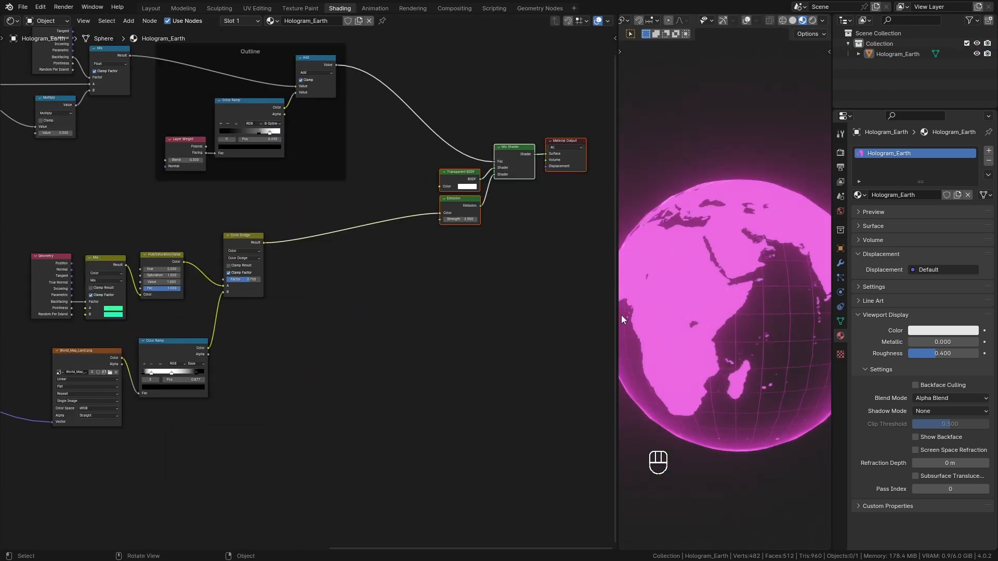
# Widen the 3D viewport and enable Show Backface for the Hologram_Earth material, checking the globe from several angles
pyautogui.moveTo(617, 314); pyautogui.dragTo(549, 315)
pyautogui.moveTo(770, 369); pyautogui.dragTo(696, 403, button='middle')
pyautogui.click(916, 437)
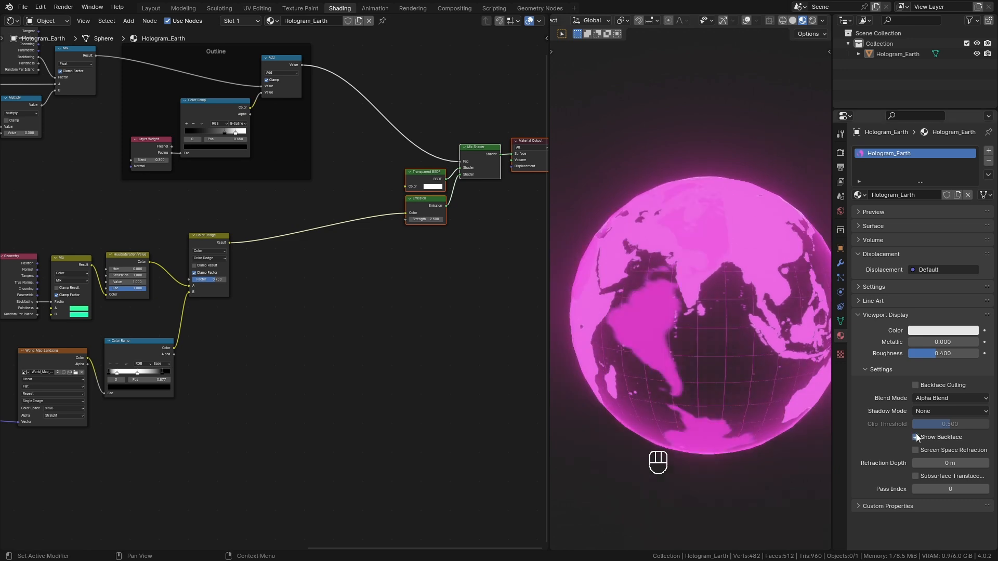
pyautogui.moveTo(780, 400); pyautogui.dragTo(656, 403, button='middle')
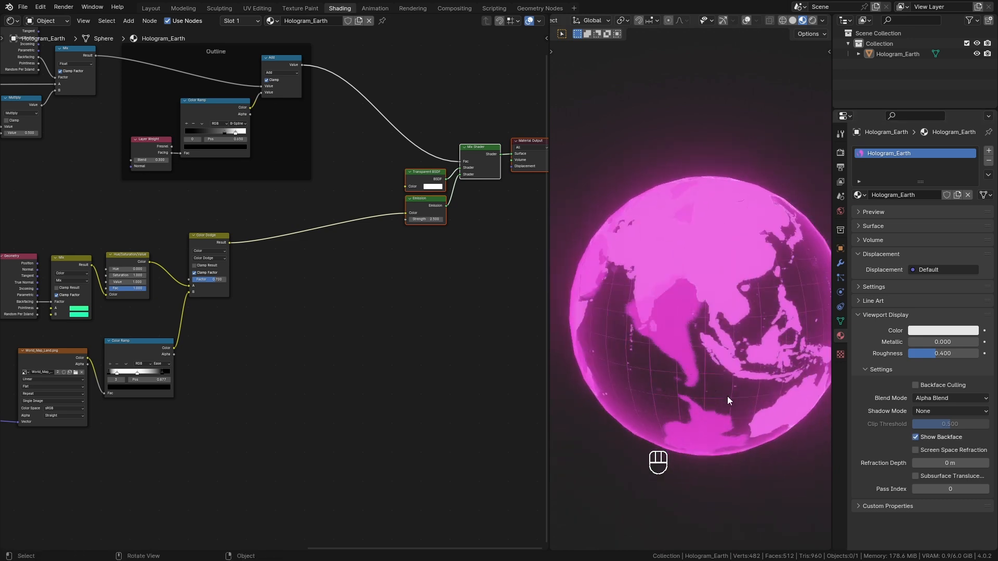
pyautogui.moveTo(728, 397)
pyautogui.mouseDown(button='middle')
pyautogui.moveTo(659, 386)
pyautogui.moveTo(742, 387)
pyautogui.mouseUp(button='middle')
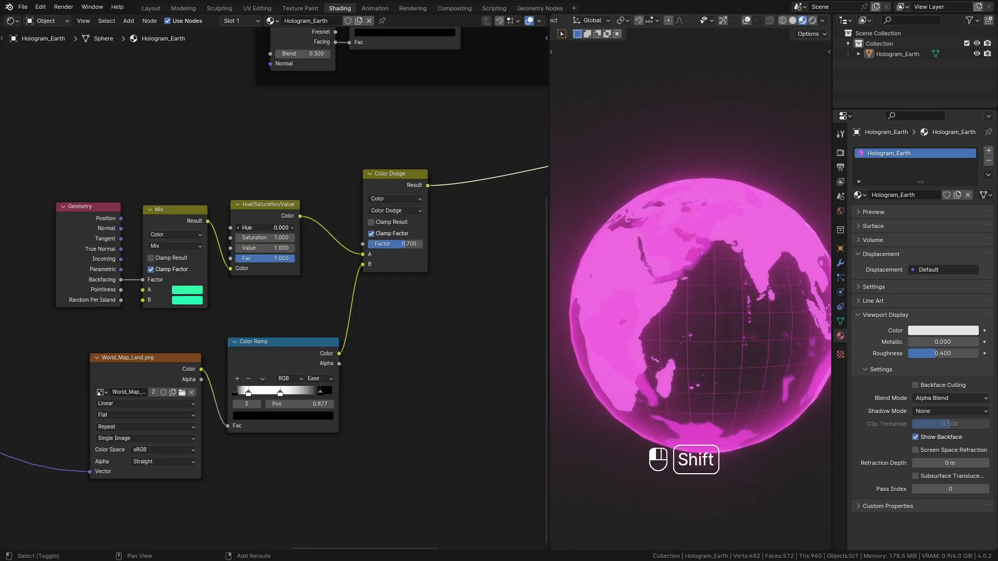
# Set the Hue/Saturation/Value node's Hue to 0.520 and view the recolored globe
pyautogui.keyDown('shift'); pyautogui.moveTo(257, 228); pyautogui.dragTo(320, 228); pyautogui.keyUp('shift')
pyautogui.scroll(-3, 745, 354)
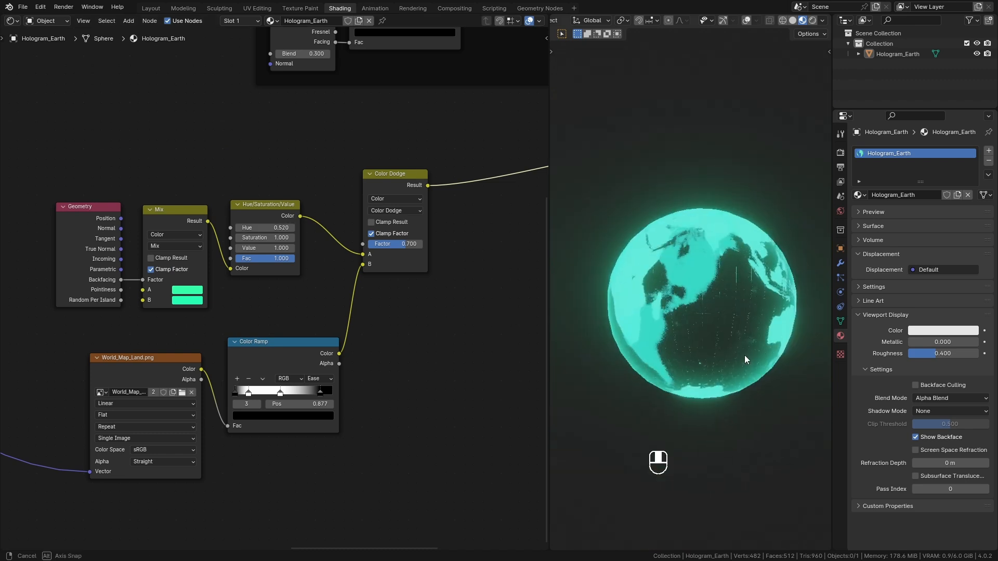
pyautogui.moveTo(745, 355)
pyautogui.mouseDown(button='middle')
pyautogui.moveTo(773, 402)
pyautogui.moveTo(591, 404)
pyautogui.moveTo(722, 386)
pyautogui.moveTo(677, 378)
pyautogui.moveTo(786, 357)
pyautogui.moveTo(759, 358)
pyautogui.mouseUp(button='middle')
# Split a Timeline area off below the shader node editor and test playback and scrubbing
pyautogui.moveTo(435, 314); pyautogui.dragTo(135, 329, button='middle')
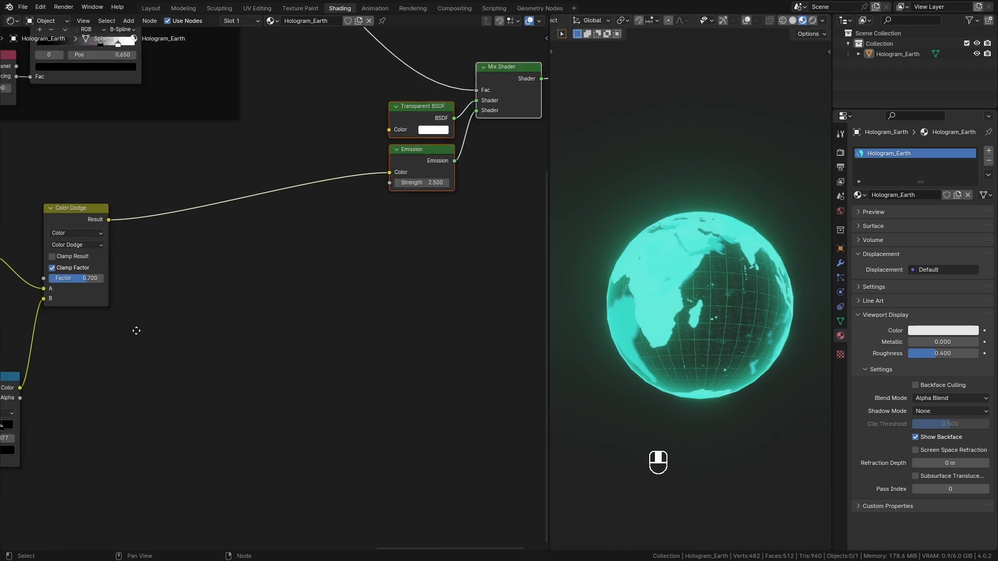
pyautogui.moveTo(1, 547); pyautogui.dragTo(10, 504)
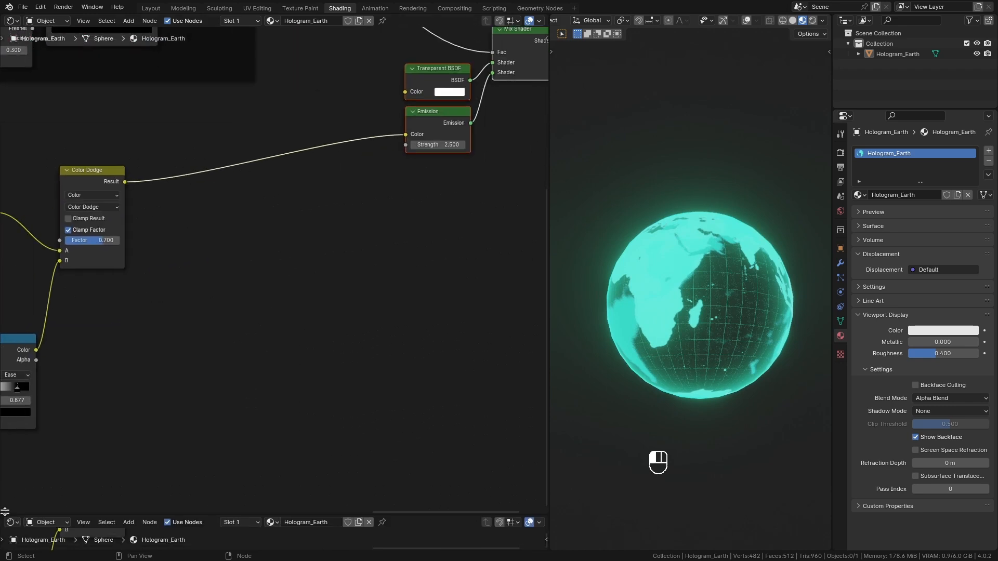
pyautogui.click(13, 510)
pyautogui.click(149, 419)
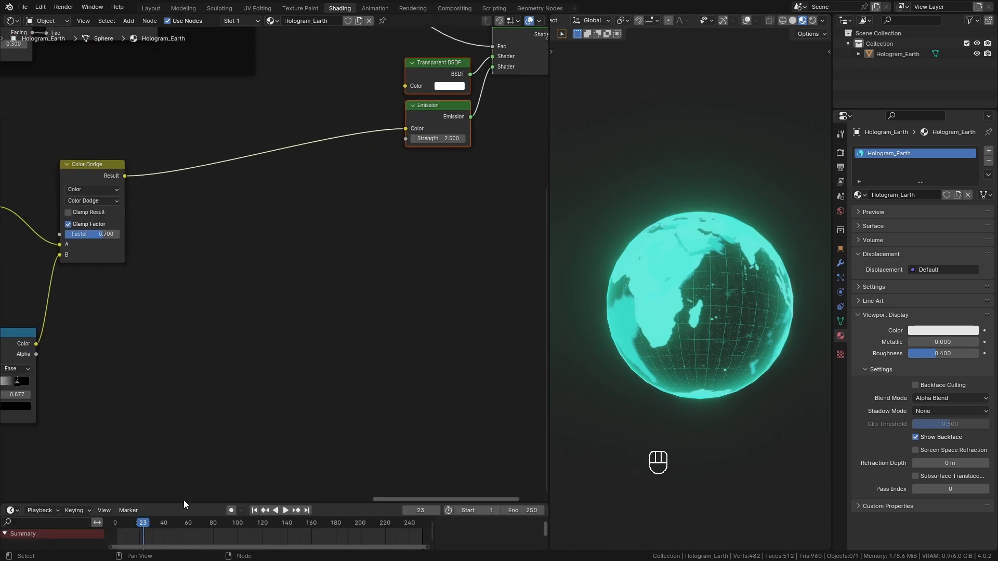
pyautogui.moveTo(183, 501); pyautogui.dragTo(121, 527)
pyautogui.press('space')
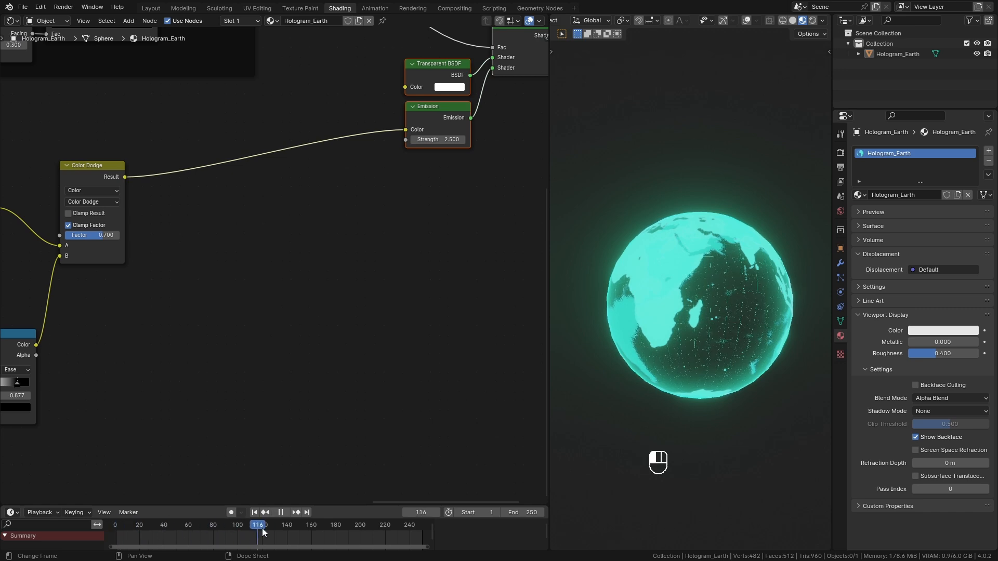
pyautogui.moveTo(262, 528); pyautogui.dragTo(122, 528)
pyautogui.press('space')
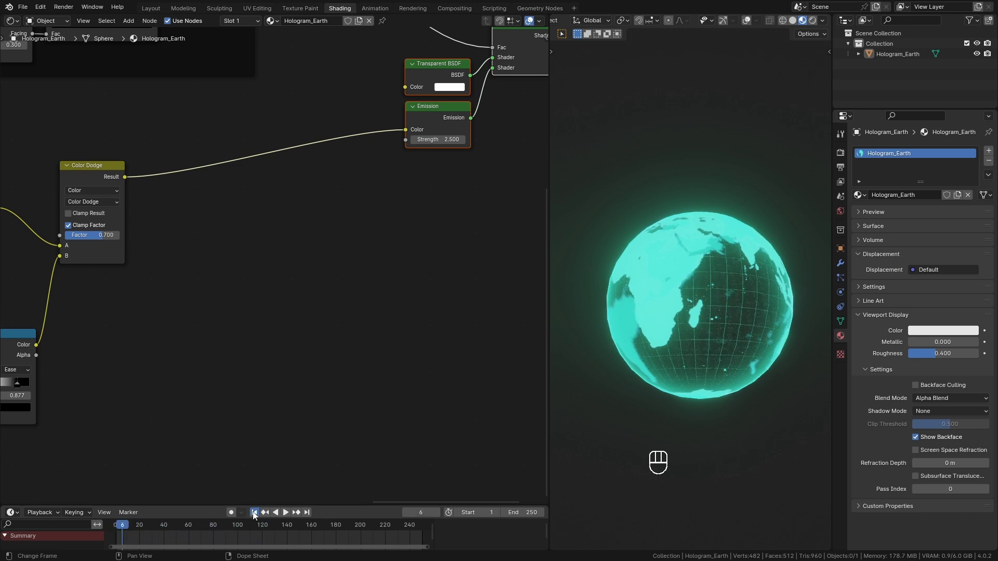
# Add a Value node driven by #frame, test it by scrubbing the timeline, and return to frame 1
pyautogui.scroll(1, 258, 256)
pyautogui.press('x')
pyautogui.hotkey('shift', 'a')
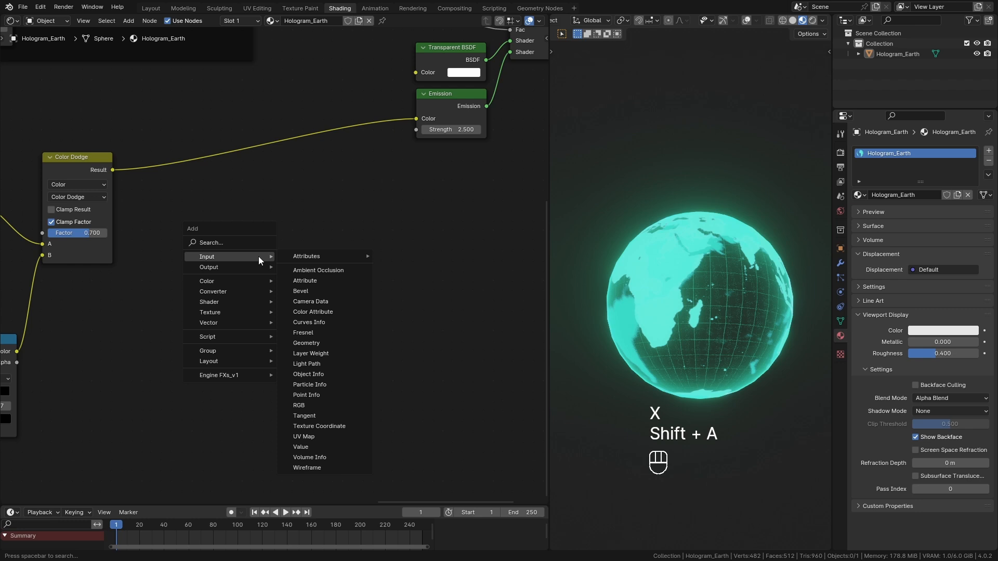
pyautogui.click(307, 448)
pyautogui.click(236, 265)
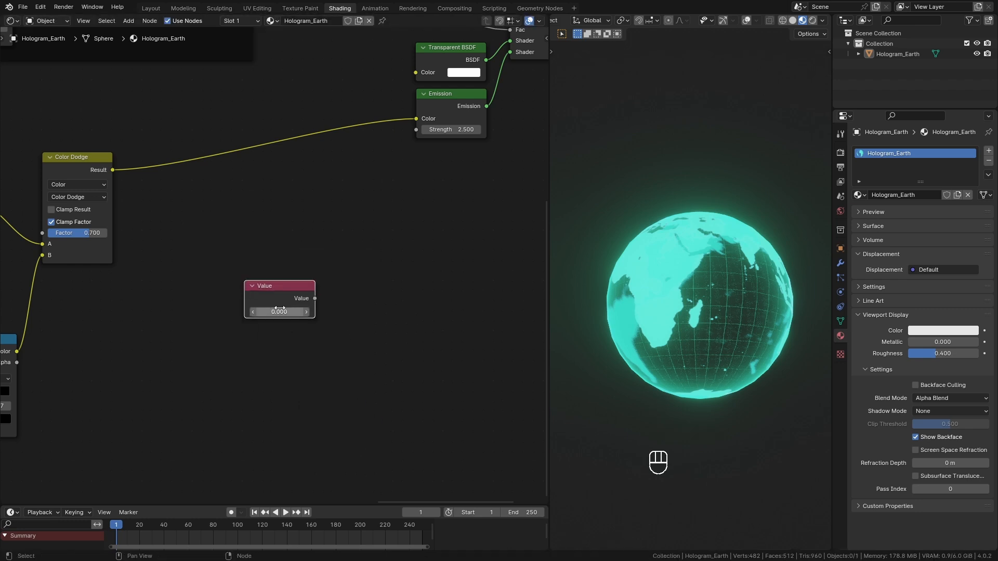
pyautogui.write('#fram')
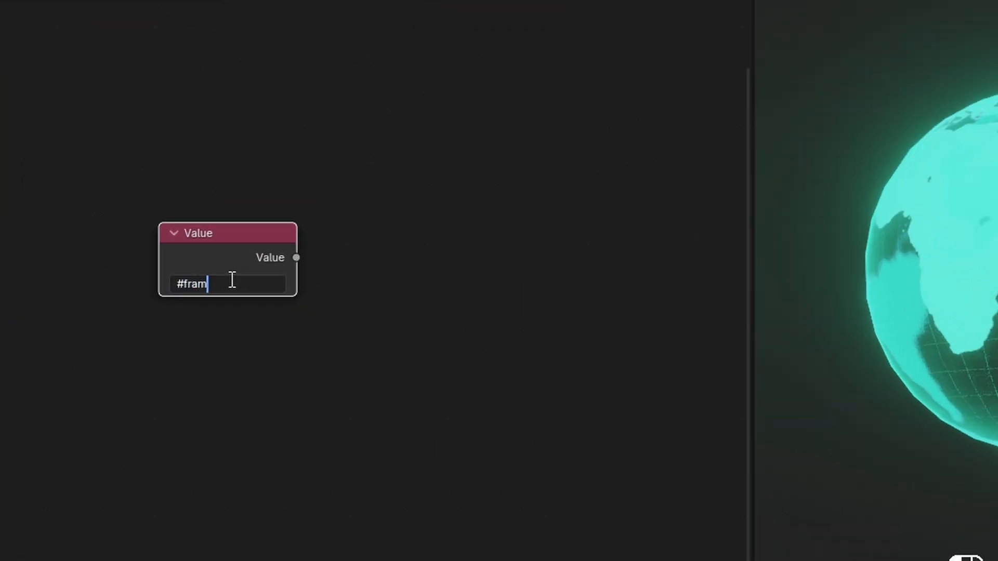
pyautogui.write('e')
pyautogui.press('Return')
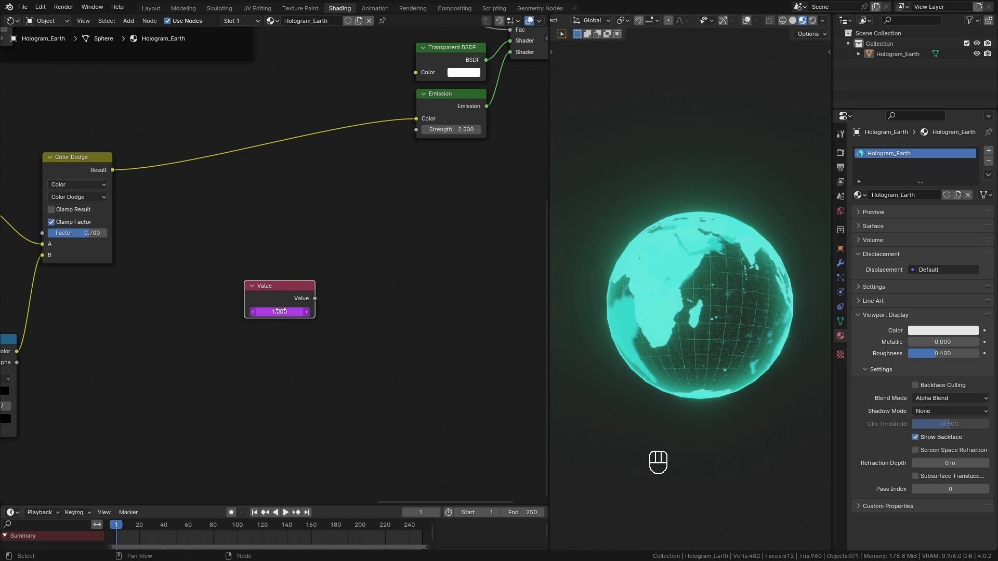
pyautogui.press('space')
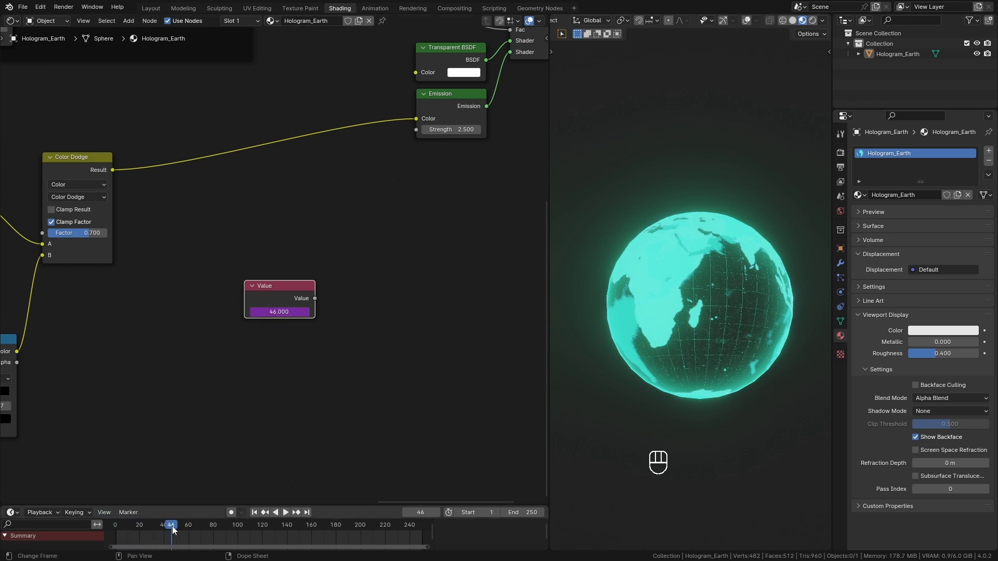
pyautogui.click(258, 514)
# Check the scene's frame rate, divide the Value node's frame driver by 24, and test it on the timeline
pyautogui.click(840, 167)
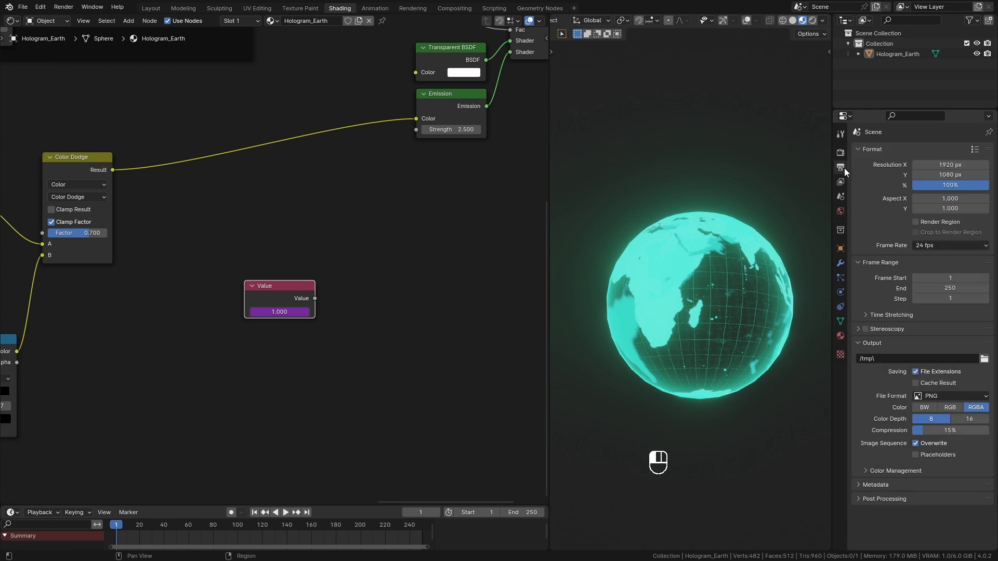
pyautogui.click(950, 243)
pyautogui.click(949, 243)
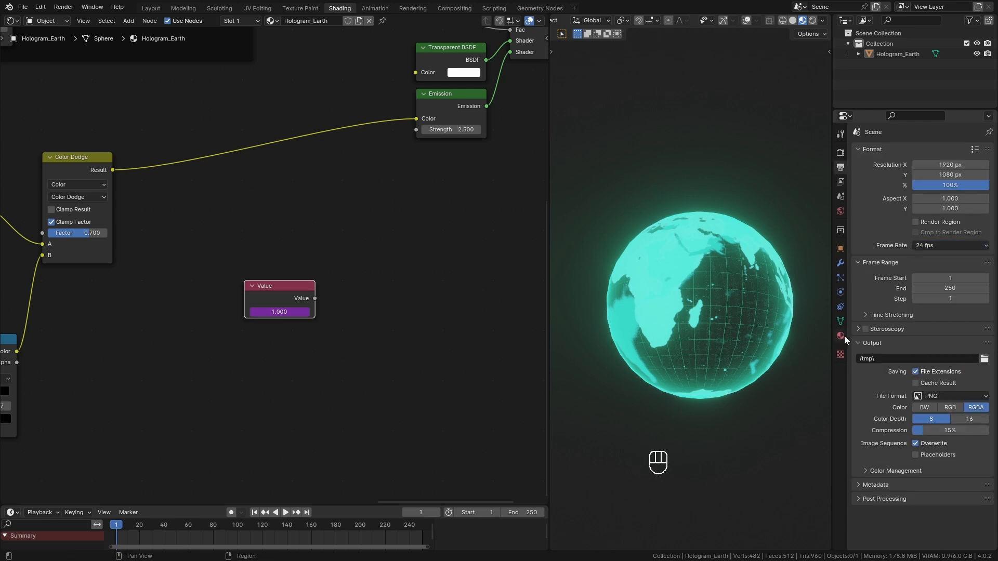
pyautogui.click(841, 336)
pyautogui.doubleClick(284, 312)
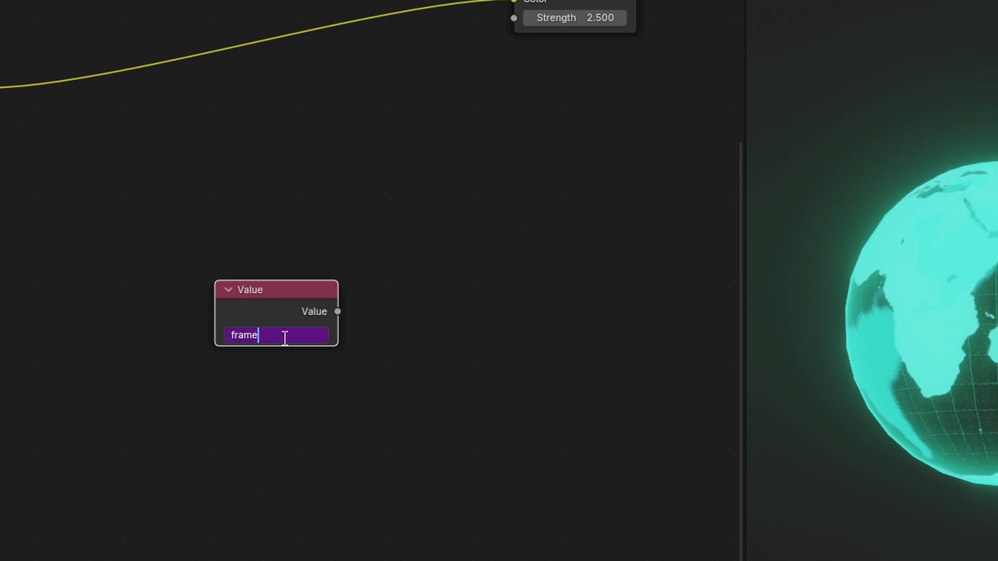
pyautogui.press('Return')
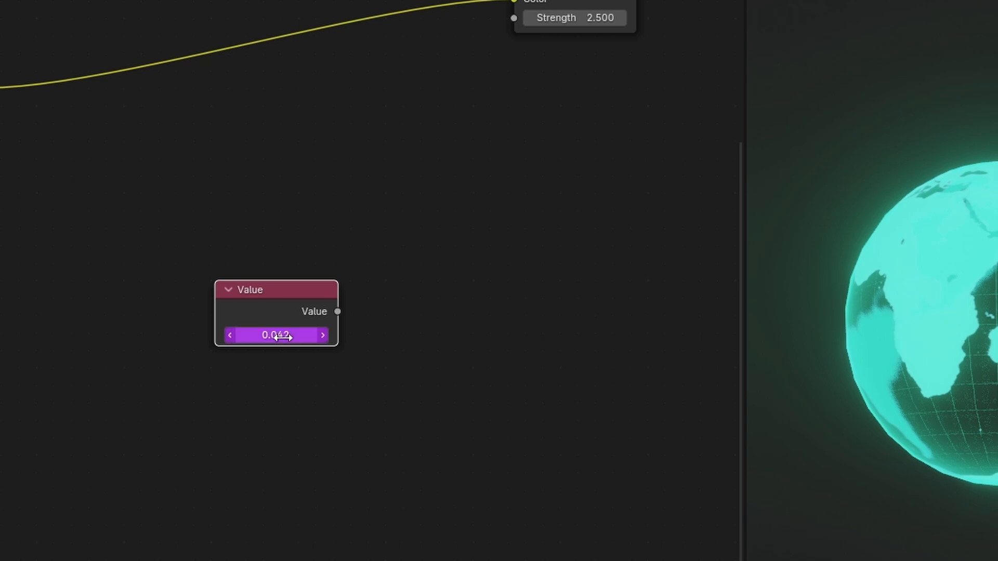
pyautogui.moveTo(117, 526); pyautogui.dragTo(192, 533)
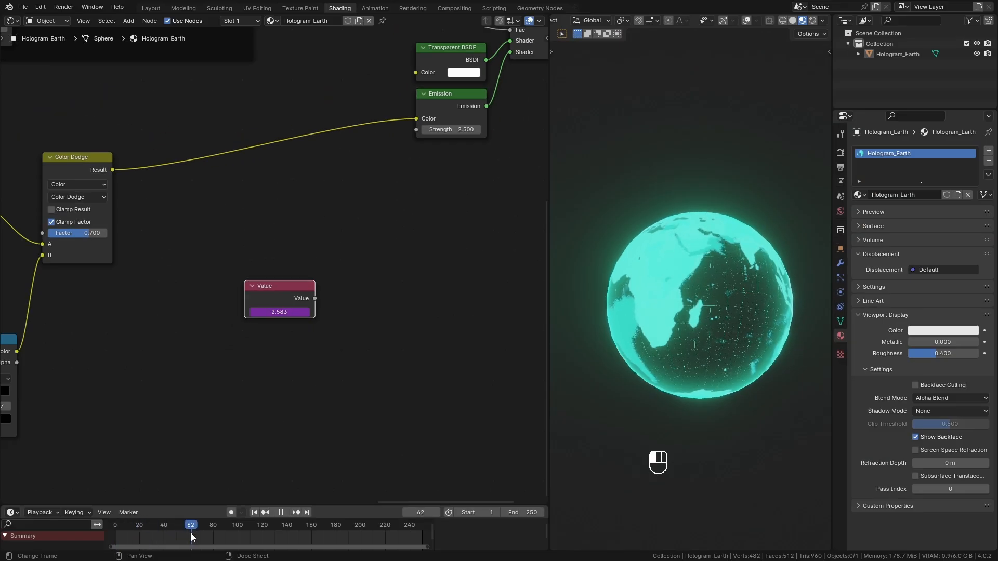
# Try a Multiply node set to 1.800 on the Value output, and delete both nodes
pyautogui.hotkey('shift', 'a')
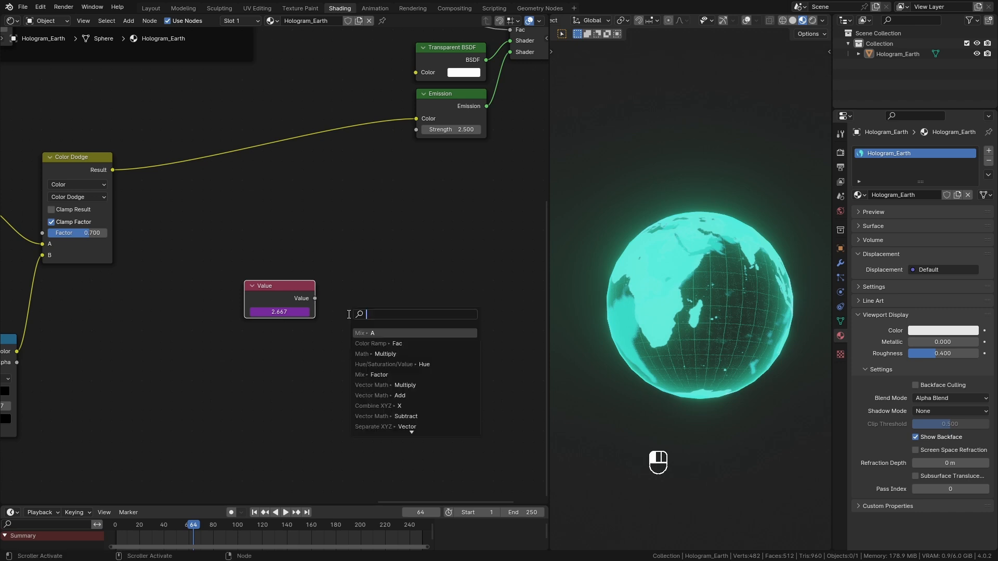
pyautogui.write('mu')
pyautogui.click(361, 333)
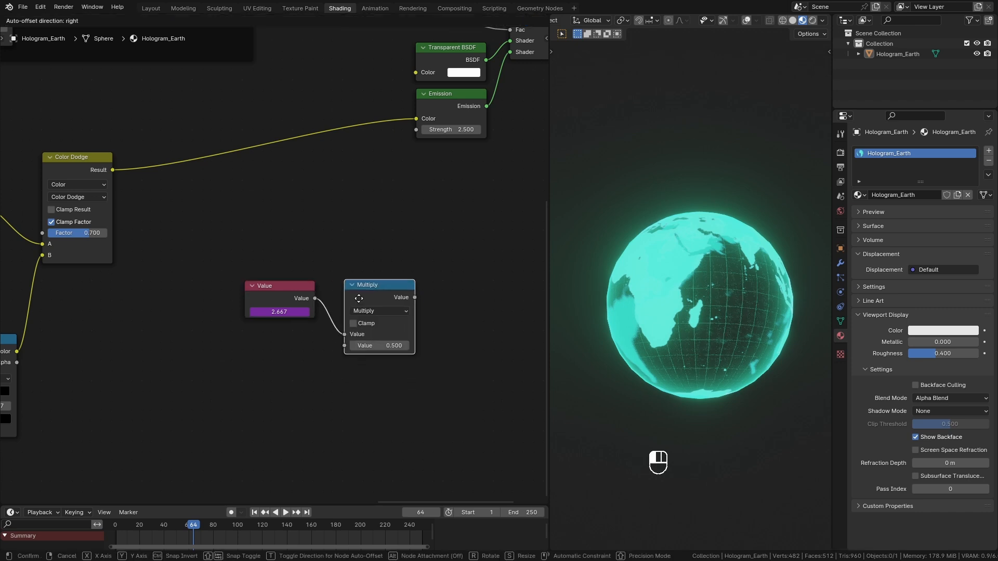
pyautogui.click(365, 329)
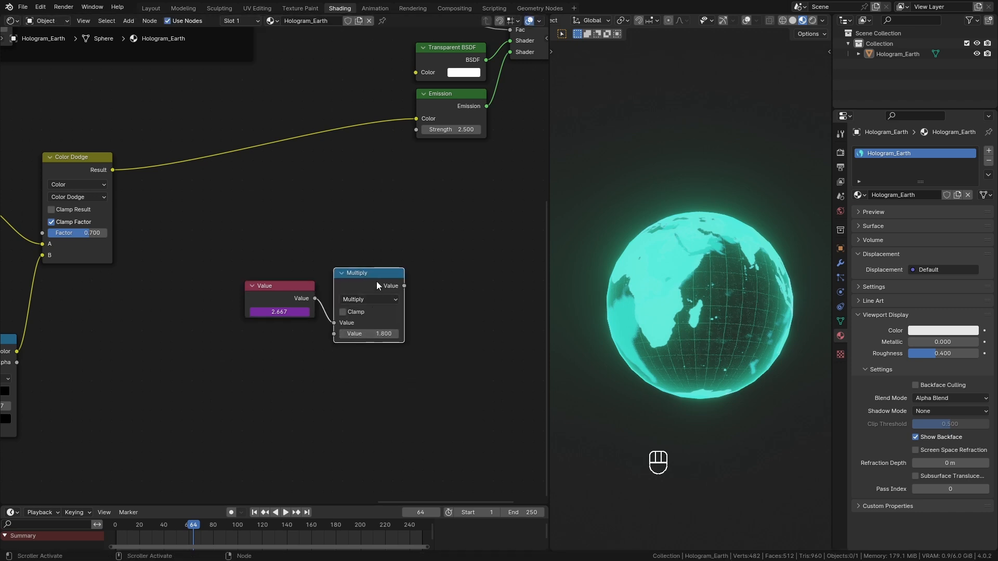
pyautogui.click(387, 370)
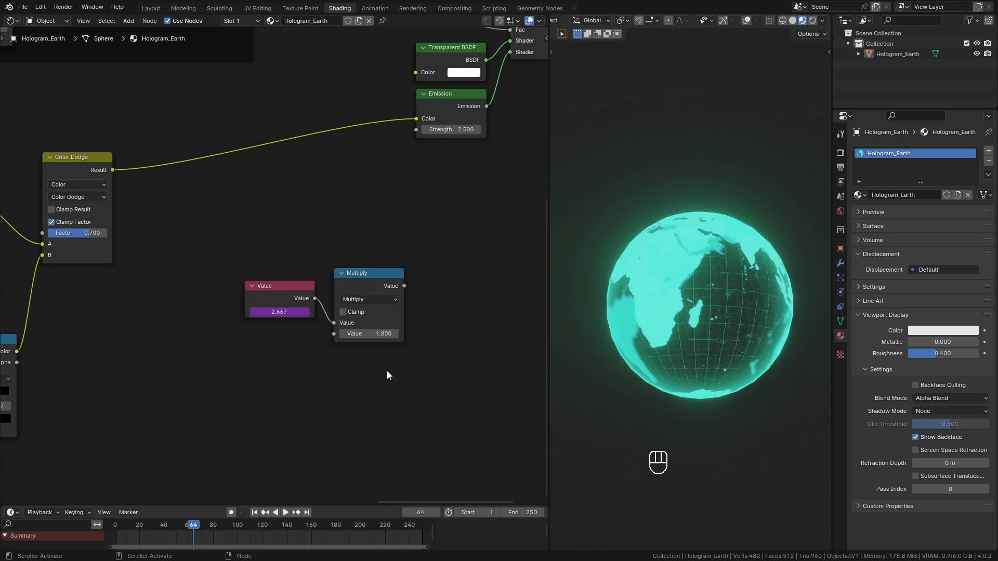
pyautogui.moveTo(296, 294); pyautogui.dragTo(378, 342)
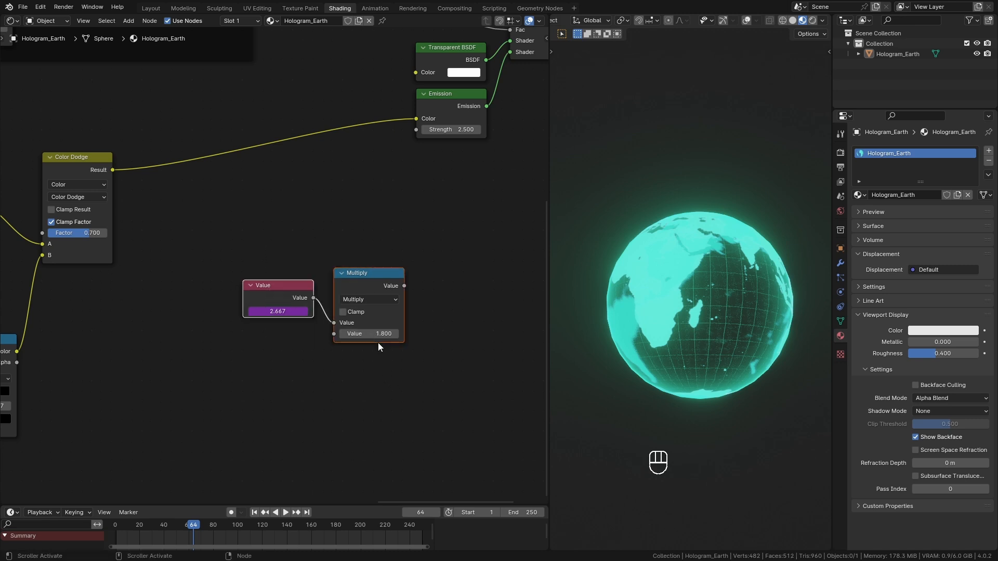
pyautogui.press('x')
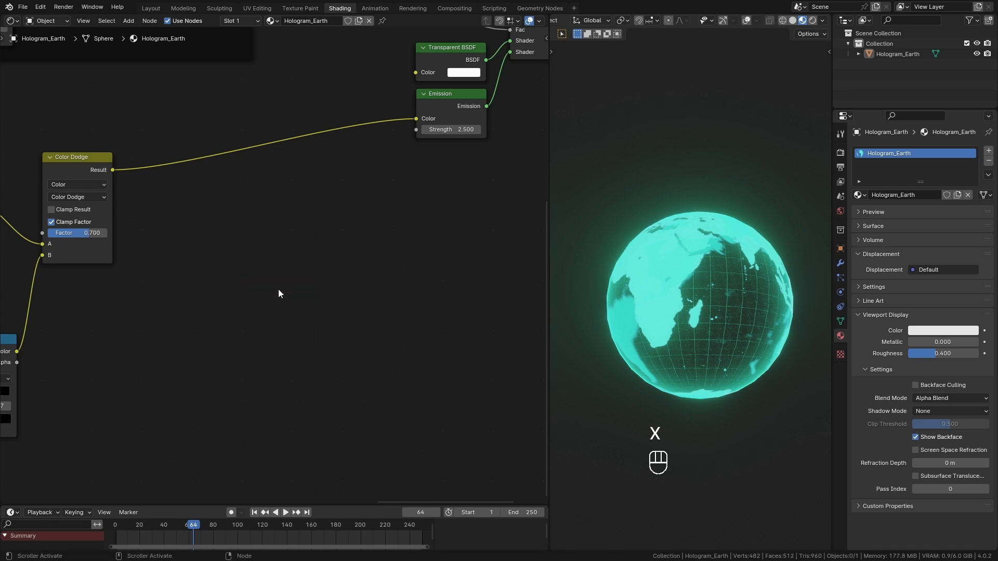
# Add an Attribute node beside the Color Dodge node with type View Layer and name frame_current
pyautogui.hotkey('shift', 'a')
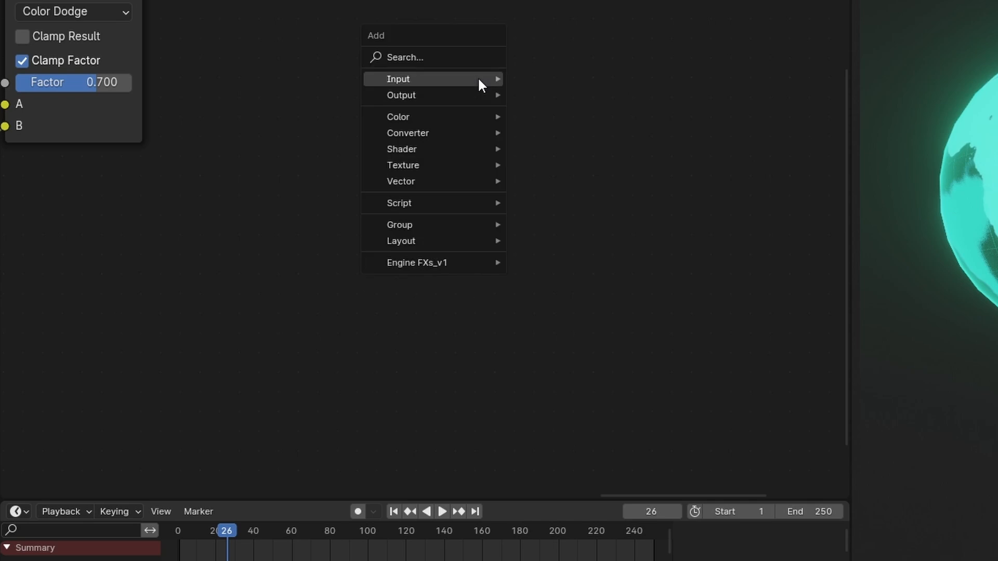
pyautogui.moveTo(469, 79)
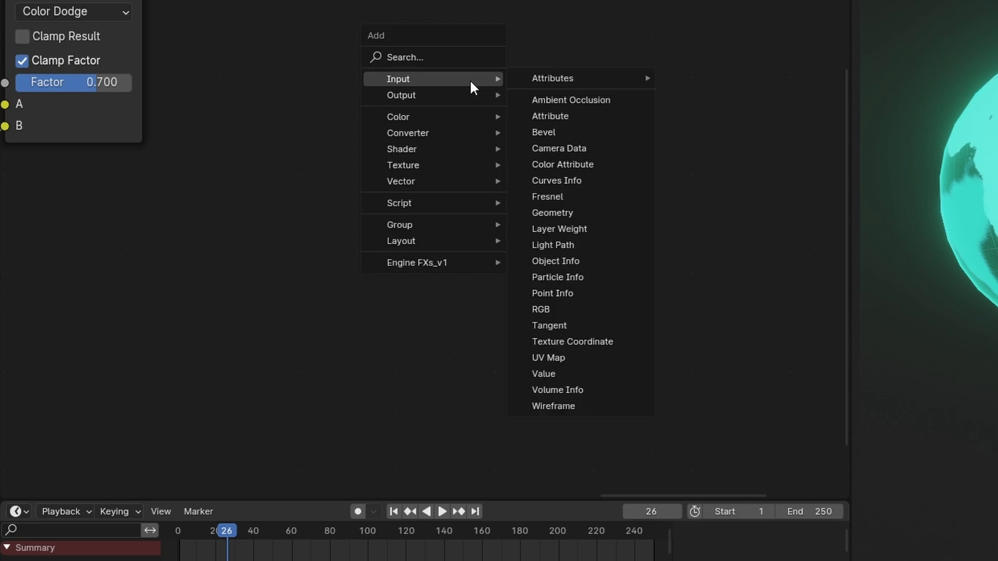
pyautogui.click(550, 115)
pyautogui.click(353, 30)
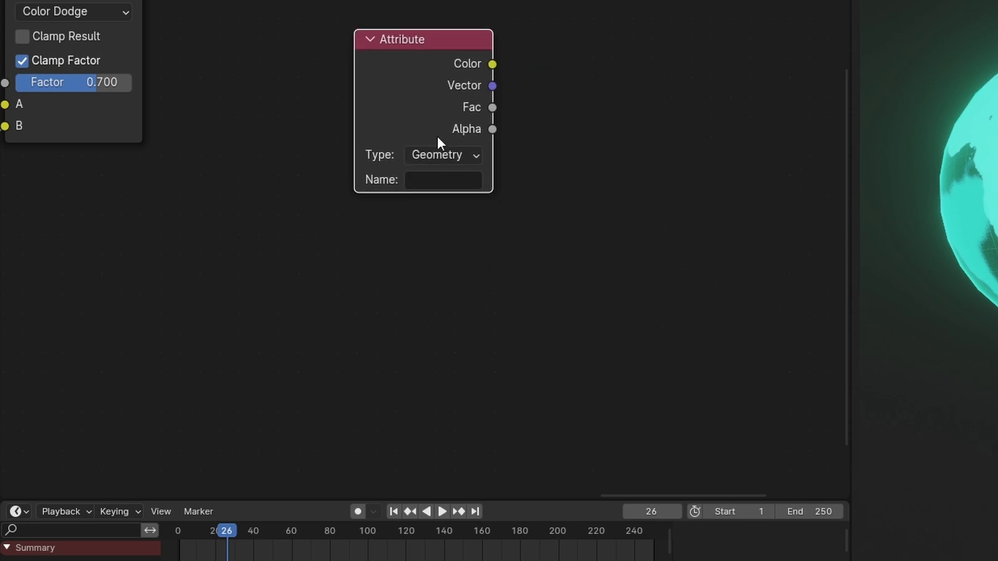
pyautogui.click(441, 152)
pyautogui.click(445, 244)
pyautogui.moveTo(490, 51); pyautogui.dragTo(511, 49)
pyautogui.moveTo(462, 41); pyautogui.dragTo(443, 17)
pyautogui.click(430, 159)
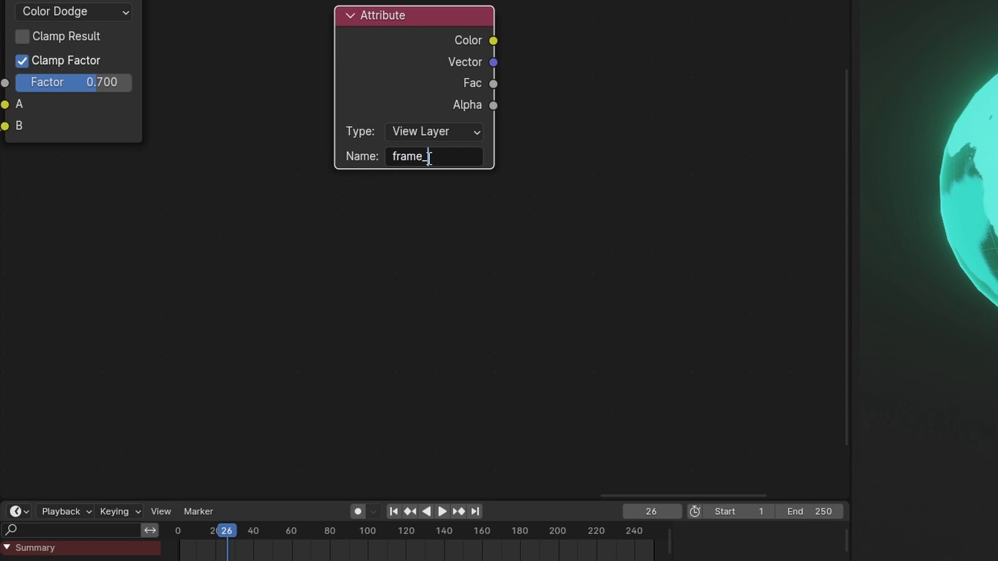
pyautogui.press('Return')
# Preview the frame_current attribute's Fac output on the globe and return to the first frame
pyautogui.keyDown('ctrl'); pyautogui.keyDown('shift'); pyautogui.click(394, 70); pyautogui.keyUp('shift'); pyautogui.keyUp('ctrl')
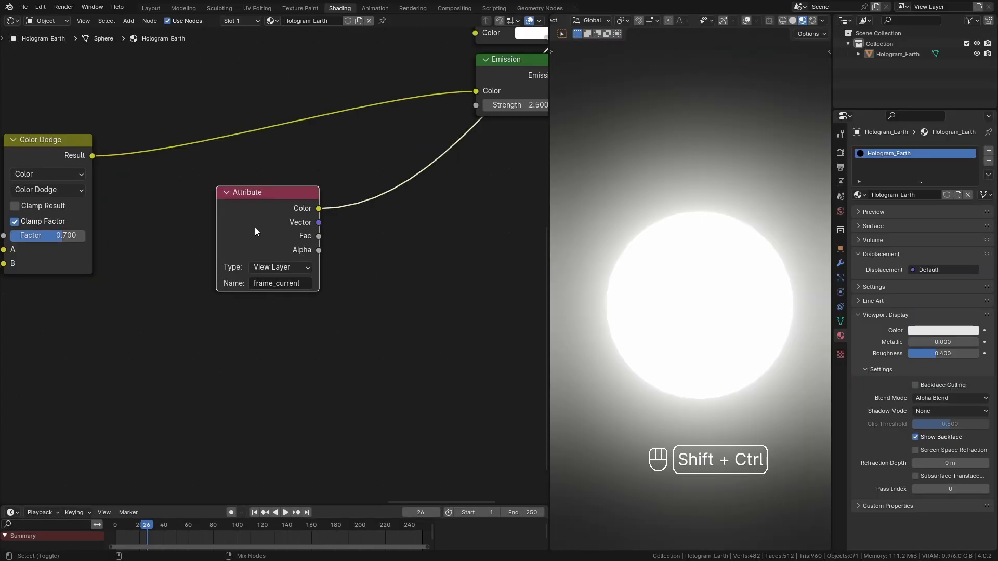
pyautogui.keyDown('ctrl'); pyautogui.keyDown('shift'); pyautogui.click(395, 70); pyautogui.keyUp('shift'); pyautogui.keyUp('ctrl')
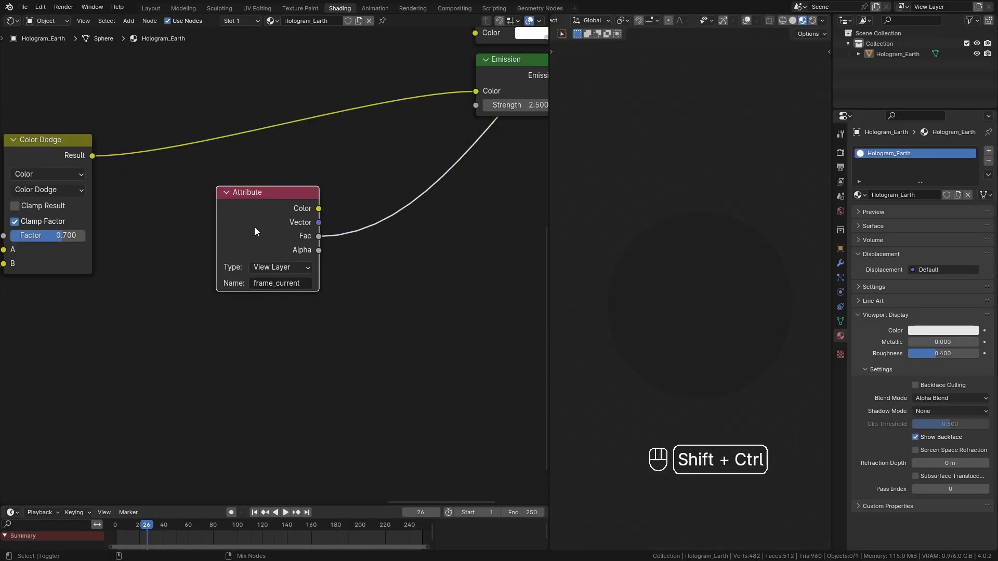
pyautogui.click(254, 513)
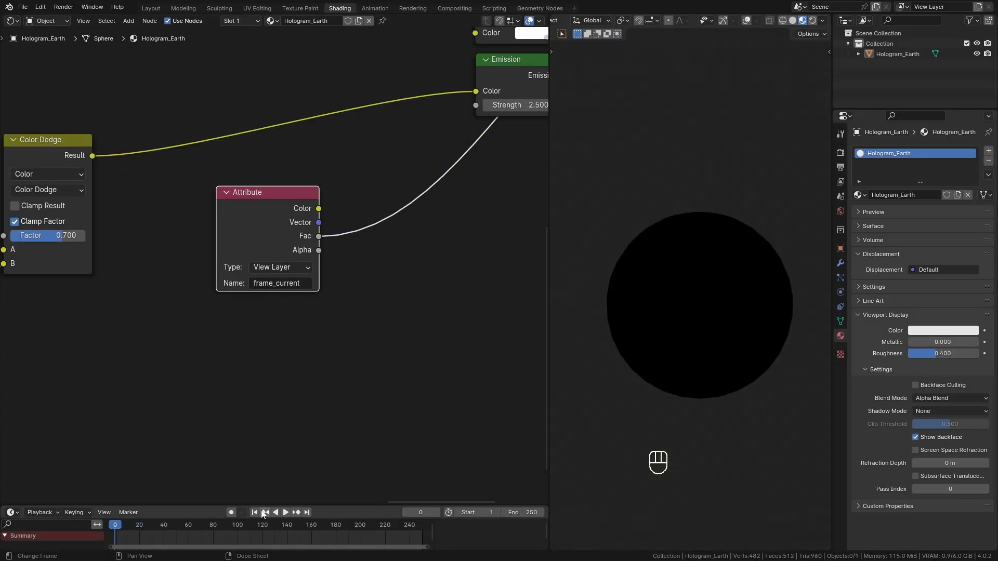
# Duplicate the frame_current Attribute node directly below the original and set the copy's name to render.fps
pyautogui.moveTo(258, 238); pyautogui.dragTo(245, 232)
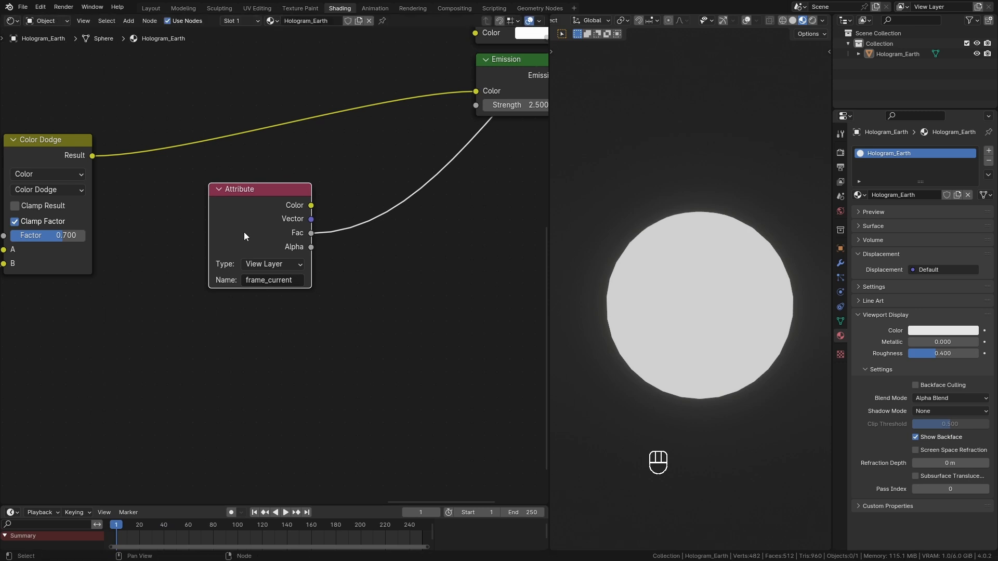
pyautogui.hotkey('shift', 'd')
pyautogui.click(246, 407)
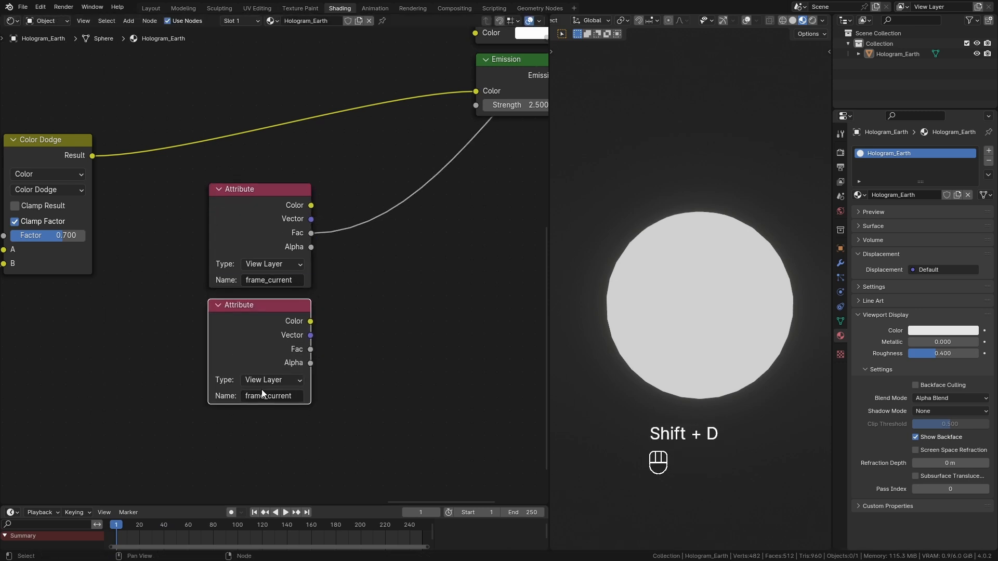
pyautogui.click(265, 396)
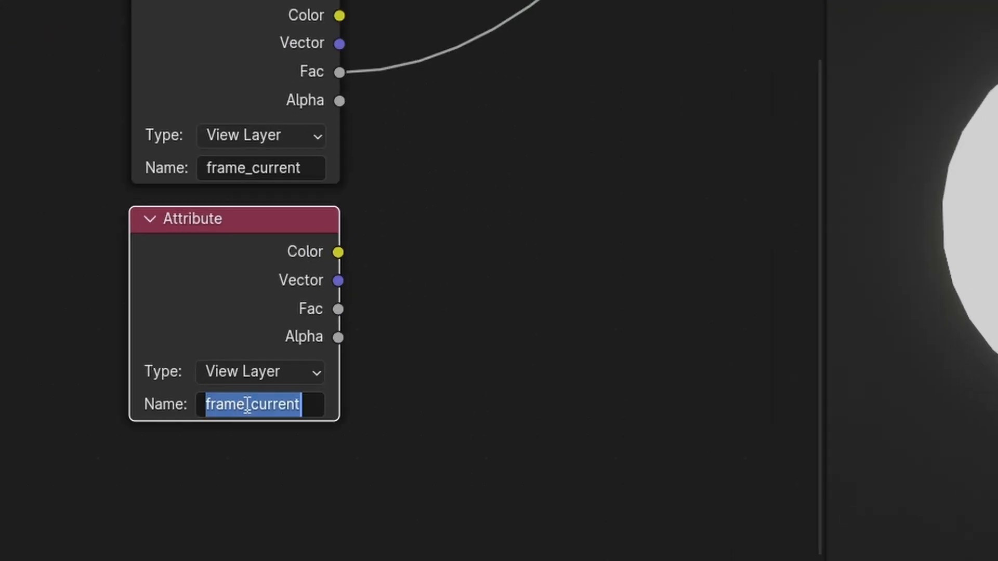
pyautogui.write('render.fps')
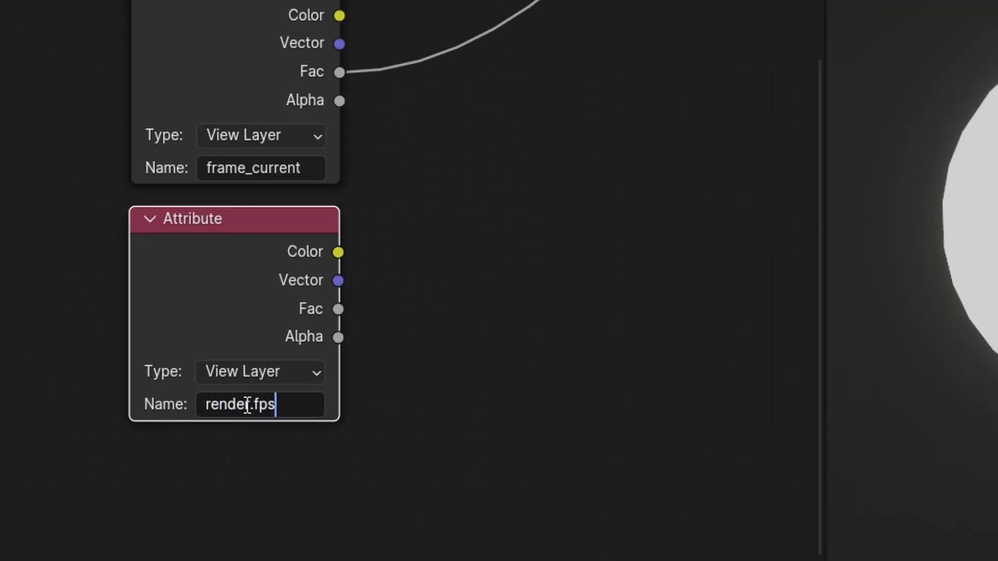
pyautogui.press('Return')
# Preview the render.fps attribute on the globe while testing higher frame rates up to 240 fps, and restore 24 fps
pyautogui.keyDown('ctrl'); pyautogui.keyDown('shift'); pyautogui.click(268, 283); pyautogui.keyUp('shift'); pyautogui.keyUp('ctrl')
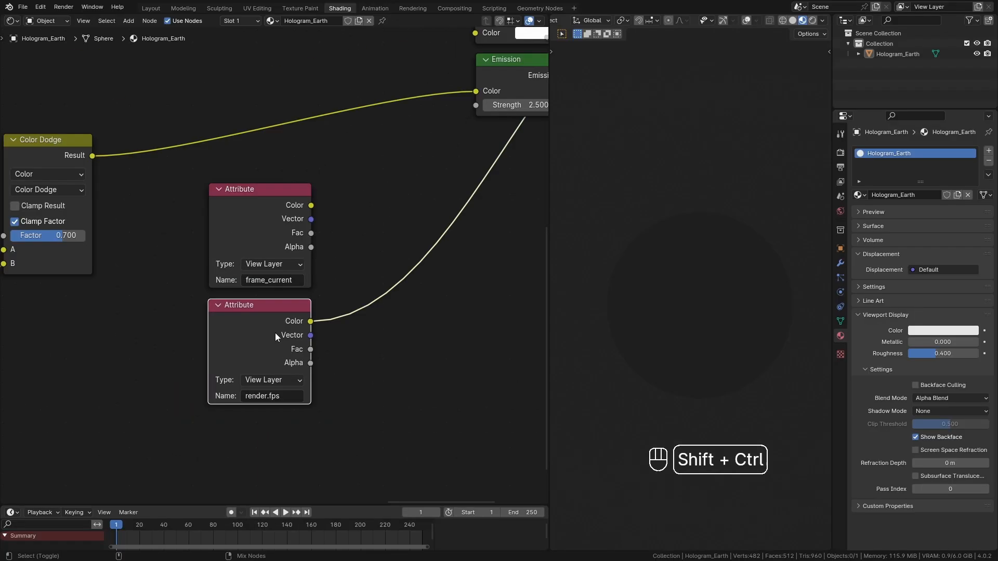
pyautogui.click(840, 167)
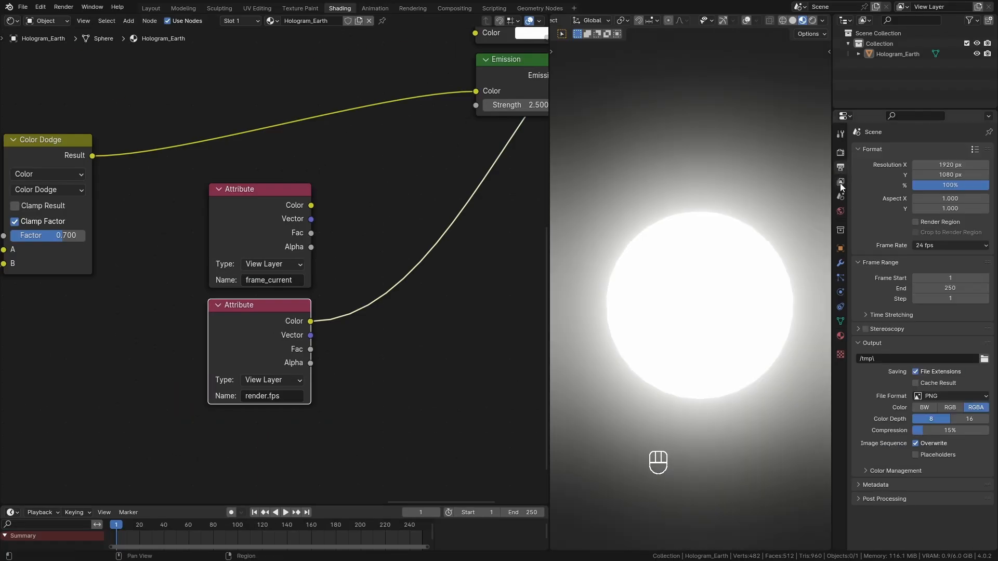
pyautogui.click(949, 245)
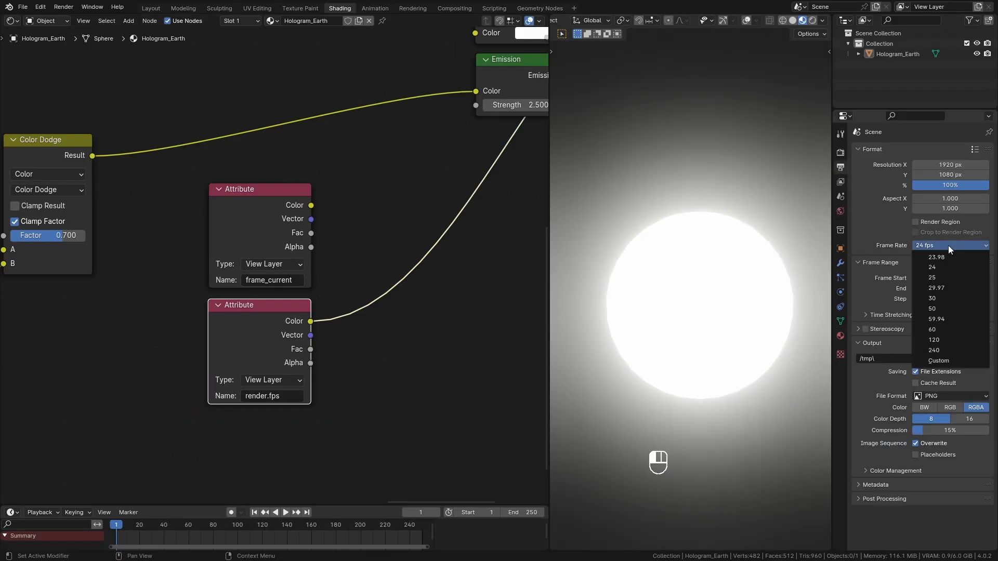
pyautogui.click(940, 309)
pyautogui.click(948, 245)
pyautogui.click(946, 339)
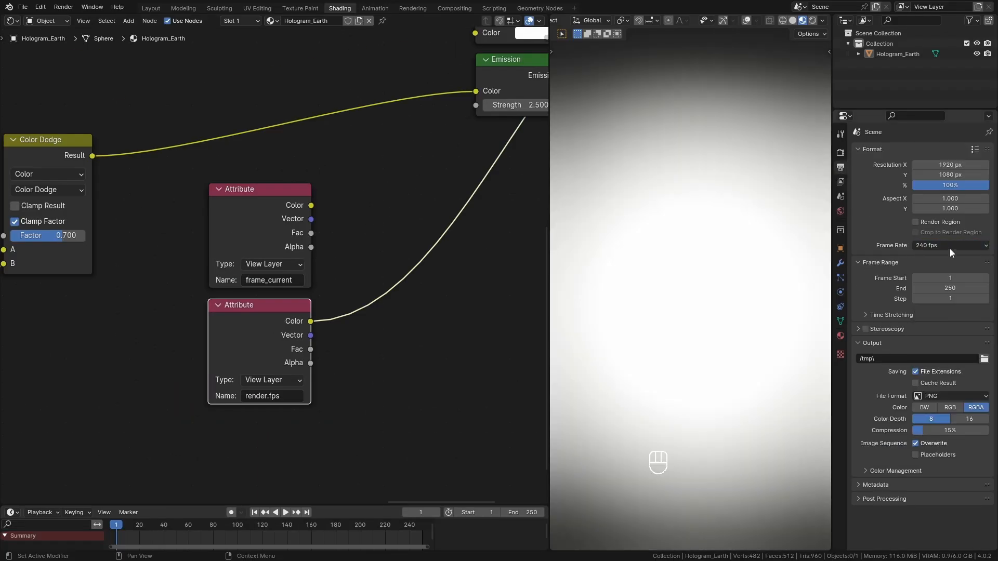
pyautogui.click(950, 248)
pyautogui.click(943, 266)
# Divide the frame_current Fac output by the render.fps Fac output with a Math Divide node and preview the result
pyautogui.moveTo(310, 233); pyautogui.dragTo(432, 230)
pyautogui.write('divi')
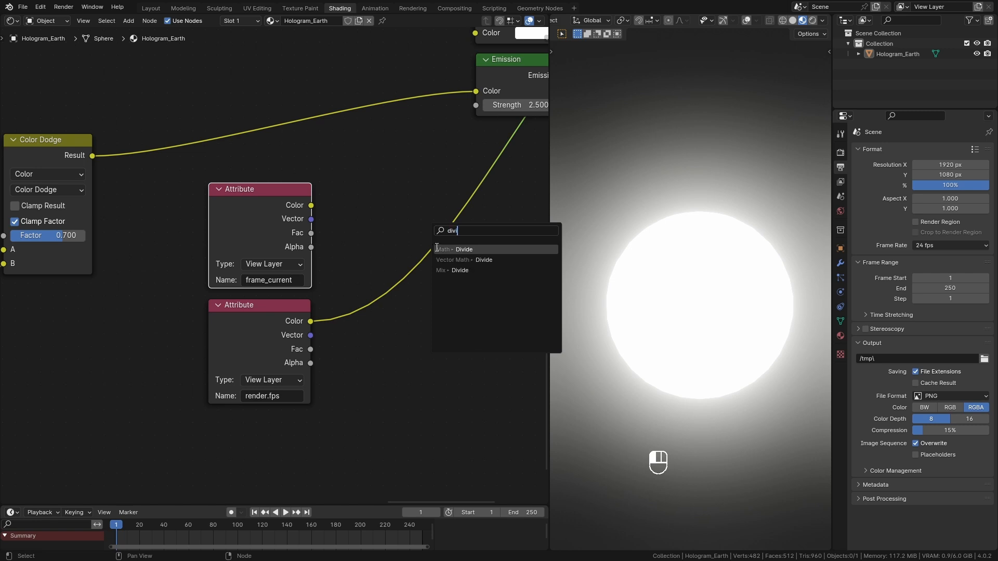
pyautogui.click(439, 248)
pyautogui.click(415, 194)
pyautogui.moveTo(312, 348); pyautogui.dragTo(406, 246)
pyautogui.keyDown('ctrl'); pyautogui.keyDown('shift'); pyautogui.click(445, 183); pyautogui.keyUp('shift'); pyautogui.keyUp('ctrl')
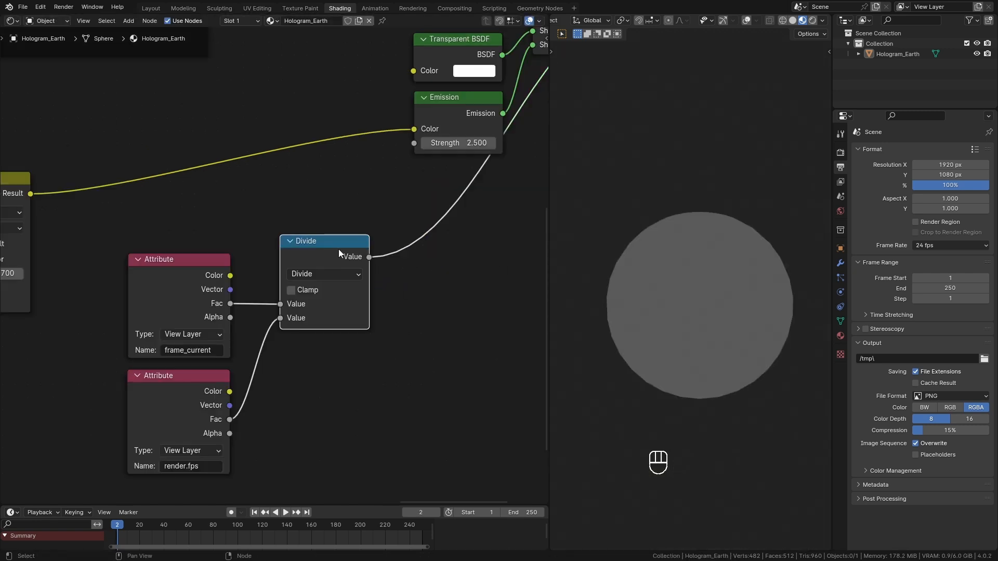
# Duplicate the Divide node onto its output, make the copy a Multiply with value 5.000, and scrub the timeline
pyautogui.hotkey('shift', 'd')
pyautogui.click(446, 299)
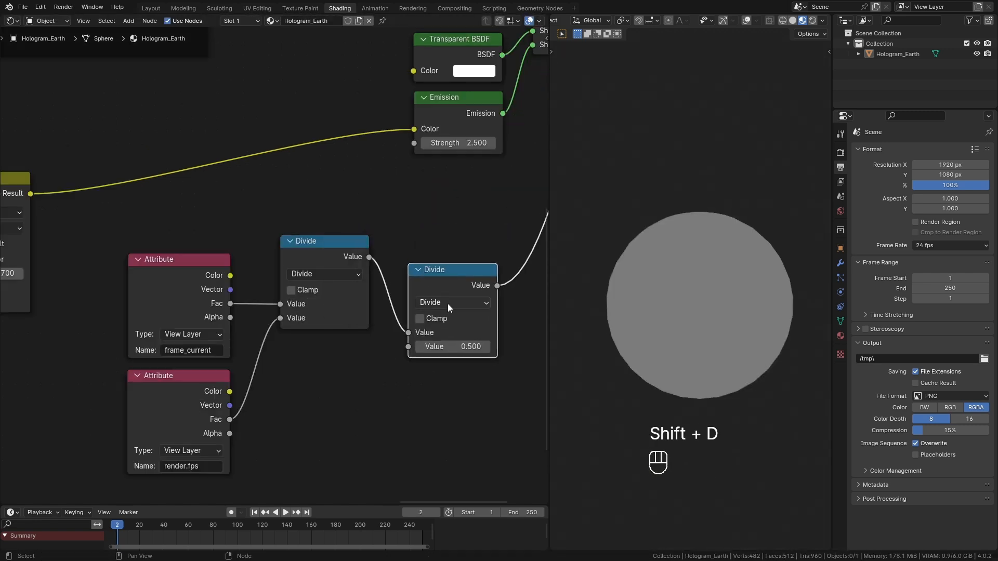
pyautogui.click(447, 304)
pyautogui.click(447, 365)
pyautogui.moveTo(440, 346); pyautogui.dragTo(483, 347)
pyautogui.moveTo(118, 528); pyautogui.dragTo(212, 527)
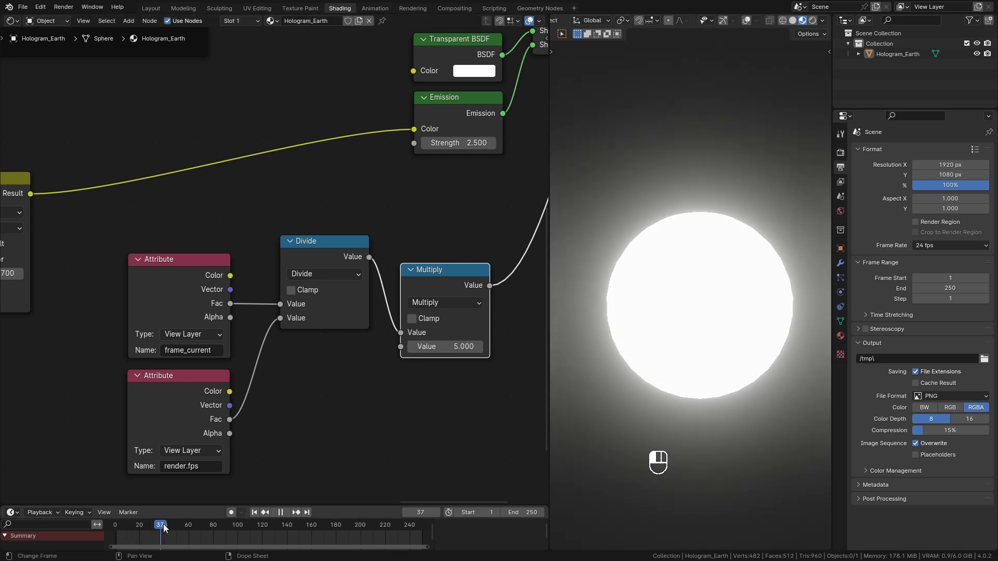
# Move the frame-time node chain below the Color Dodge node and add a Sine node on the Multiply output
pyautogui.scroll(-5, 435, 411)
pyautogui.moveTo(435, 411); pyautogui.dragTo(224, 252)
pyautogui.moveTo(284, 258); pyautogui.dragTo(246, 334)
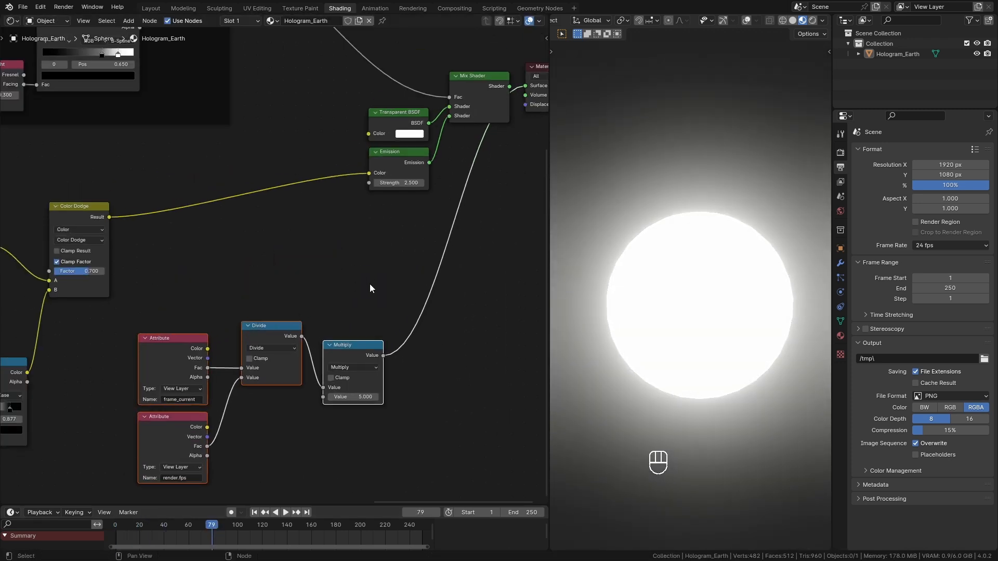
pyautogui.moveTo(383, 355); pyautogui.dragTo(406, 294)
pyautogui.write('sin')
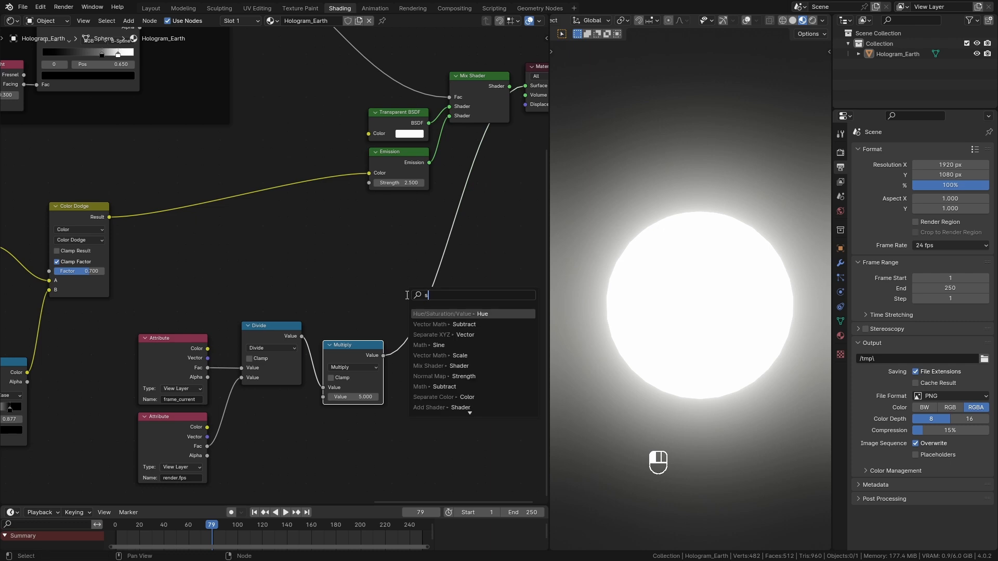
pyautogui.press('Return')
pyautogui.click(403, 285)
# Preview the Sine node on the globe while playing and scrubbing the timeline
pyautogui.scroll(1, 437, 299)
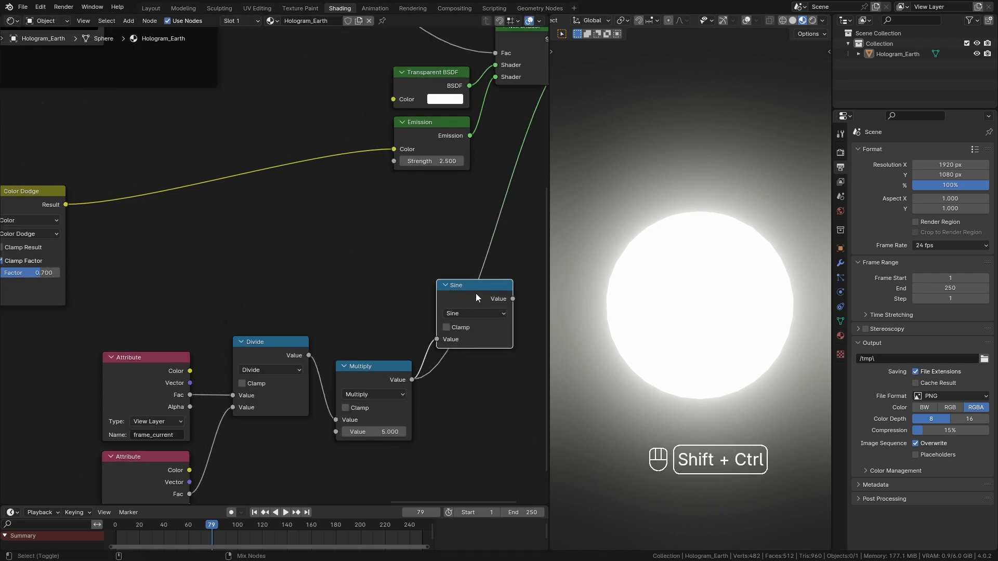
pyautogui.keyDown('ctrl'); pyautogui.keyDown('shift'); pyautogui.click(476, 293); pyautogui.keyUp('shift'); pyautogui.keyUp('ctrl')
pyautogui.press('space')
pyautogui.click(137, 526)
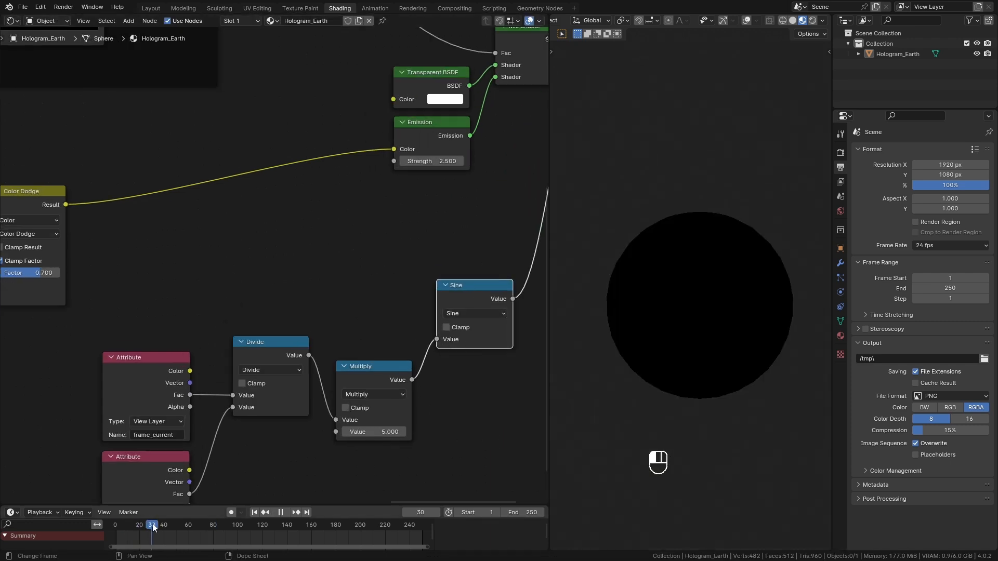
pyautogui.moveTo(153, 527); pyautogui.dragTo(194, 528)
# Add a Multiply node with value 0.500 on the Sine output and position it beside the Sine node
pyautogui.moveTo(448, 394); pyautogui.dragTo(361, 410, button='middle')
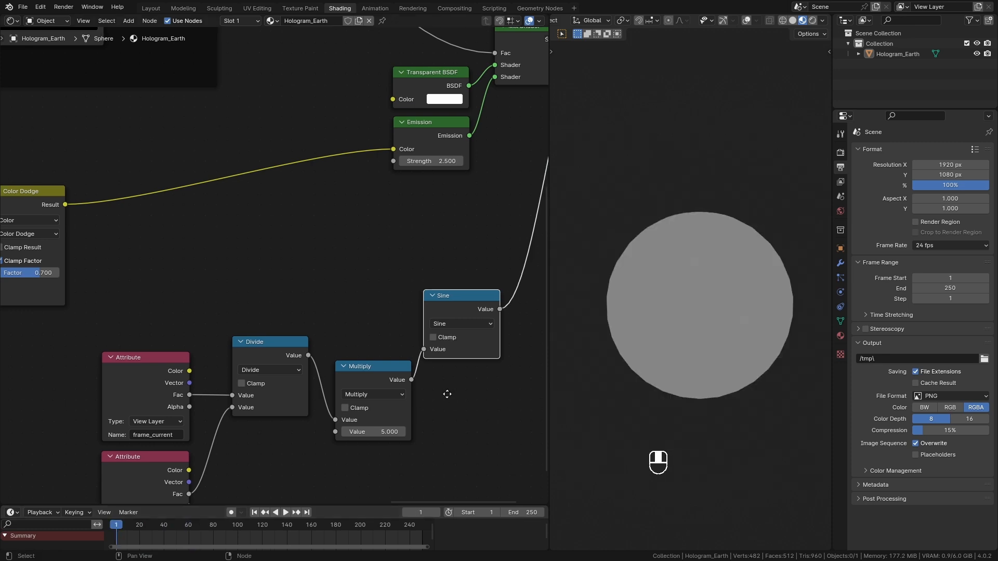
pyautogui.hotkey('shift', 'a')
pyautogui.write('mul')
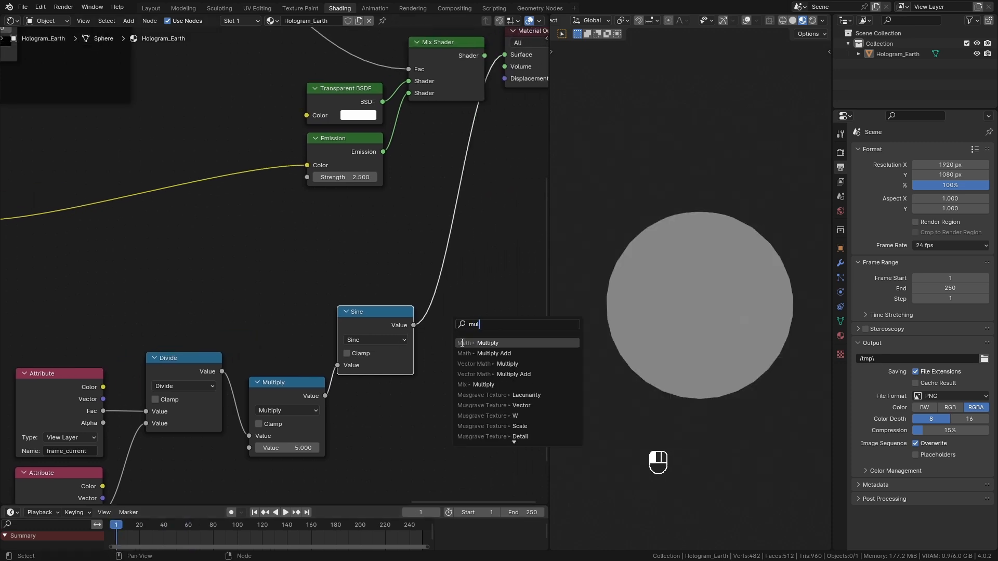
pyautogui.click(462, 343)
pyautogui.click(473, 320)
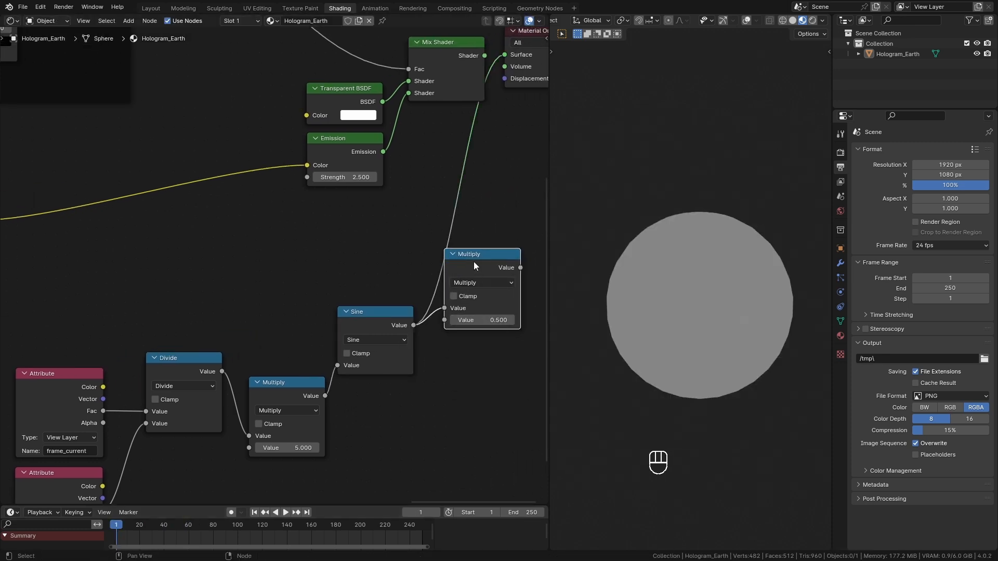
pyautogui.moveTo(473, 261); pyautogui.dragTo(463, 270)
# Duplicate the new Multiply node as an Add node under Emission and move the rest of the animation chain lower
pyautogui.hotkey('shift', 'd')
pyautogui.click(366, 230)
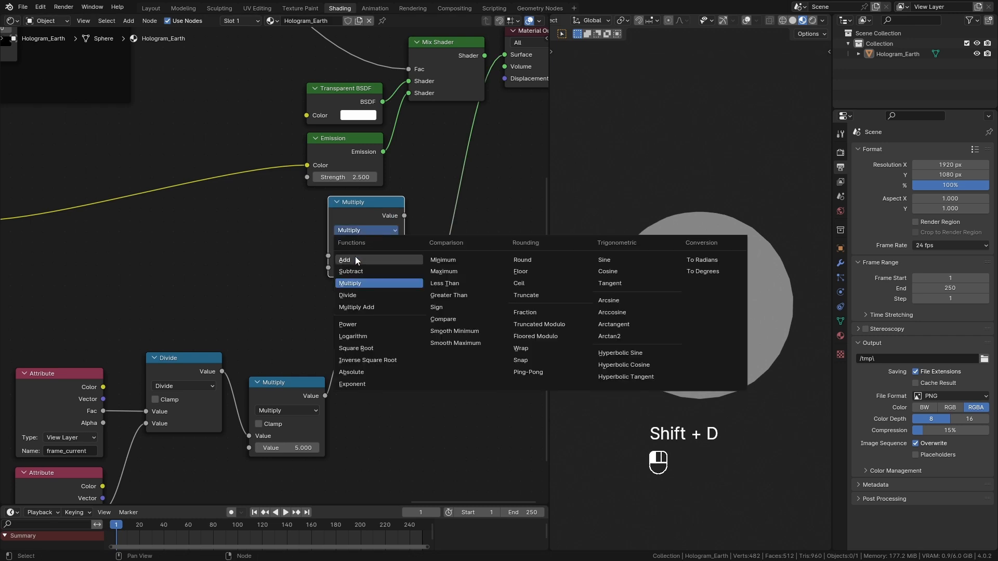
pyautogui.click(355, 258)
pyautogui.scroll(-2, 353, 267)
pyautogui.moveTo(353, 267); pyautogui.dragTo(429, 223, button='middle')
pyautogui.moveTo(509, 393); pyautogui.dragTo(168, 260)
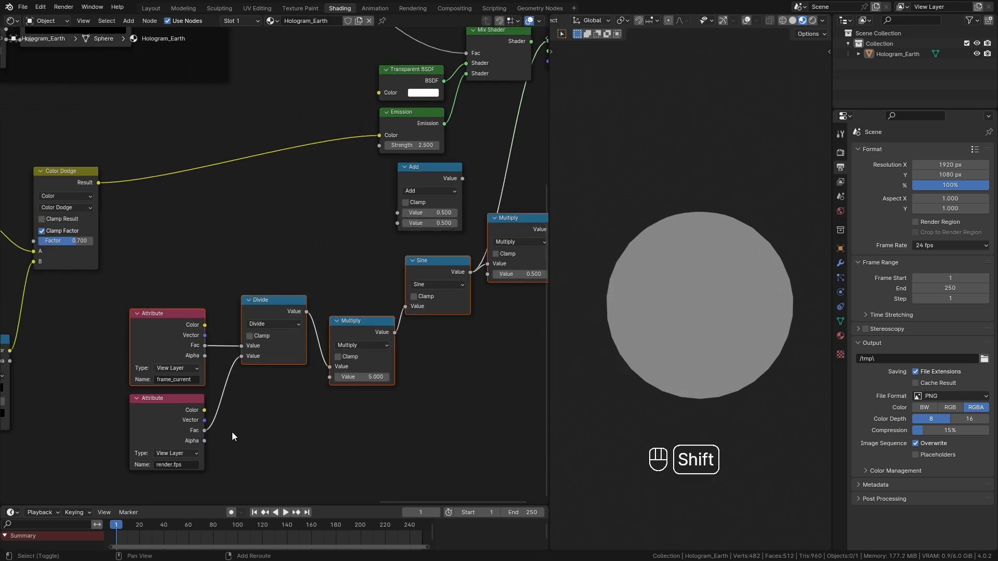
pyautogui.keyDown('shift'); pyautogui.click(185, 428); pyautogui.keyUp('shift')
pyautogui.moveTo(185, 427); pyautogui.dragTo(132, 497)
# Copy the Emission strength 2.500 into Add's first value, feed Multiply into its second, and connect Add to Emission Strength
pyautogui.click(454, 212)
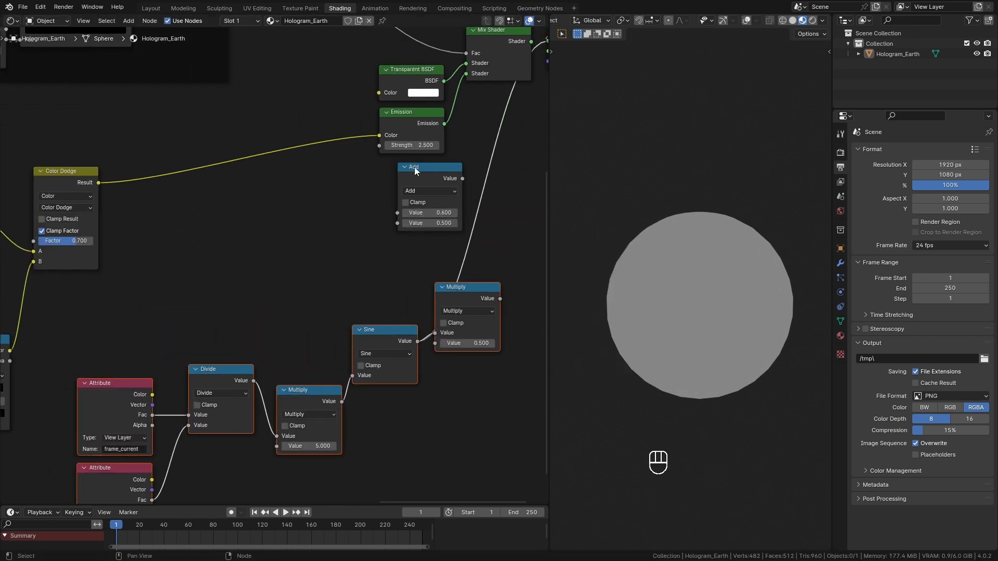
pyautogui.hotkey('ctrl', 'c')
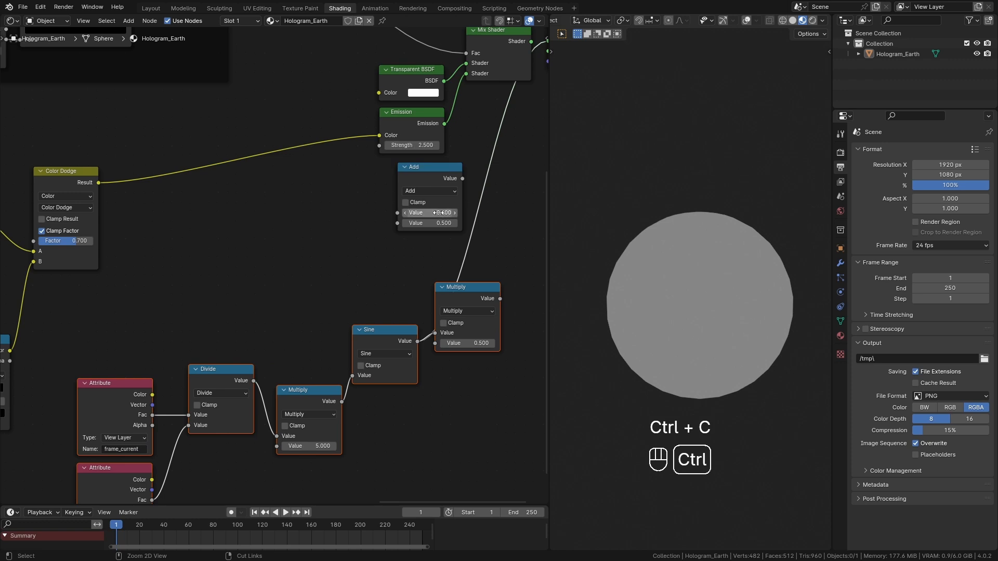
pyautogui.hotkey('ctrl', 'v')
pyautogui.moveTo(500, 299); pyautogui.dragTo(410, 229)
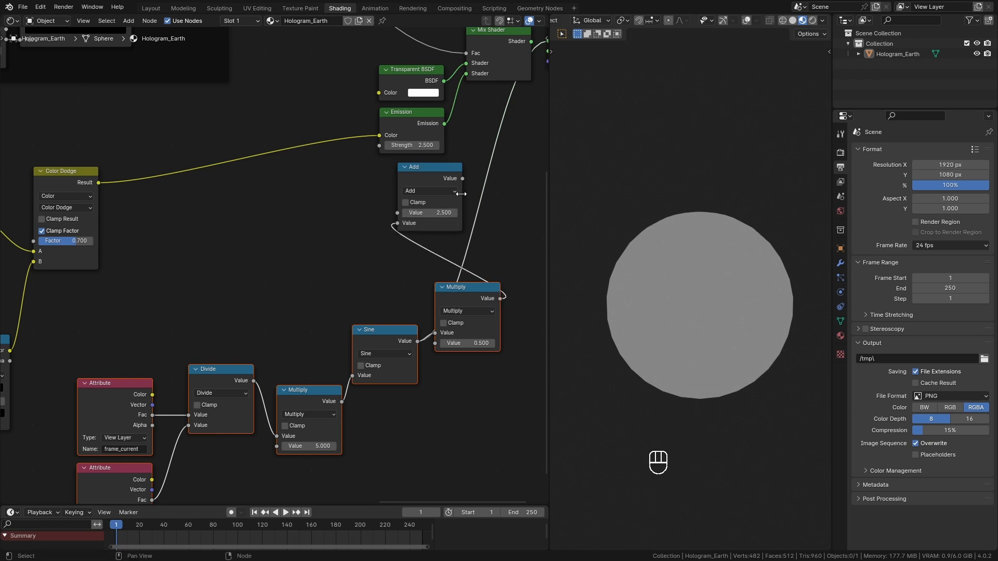
pyautogui.moveTo(463, 179); pyautogui.dragTo(378, 146)
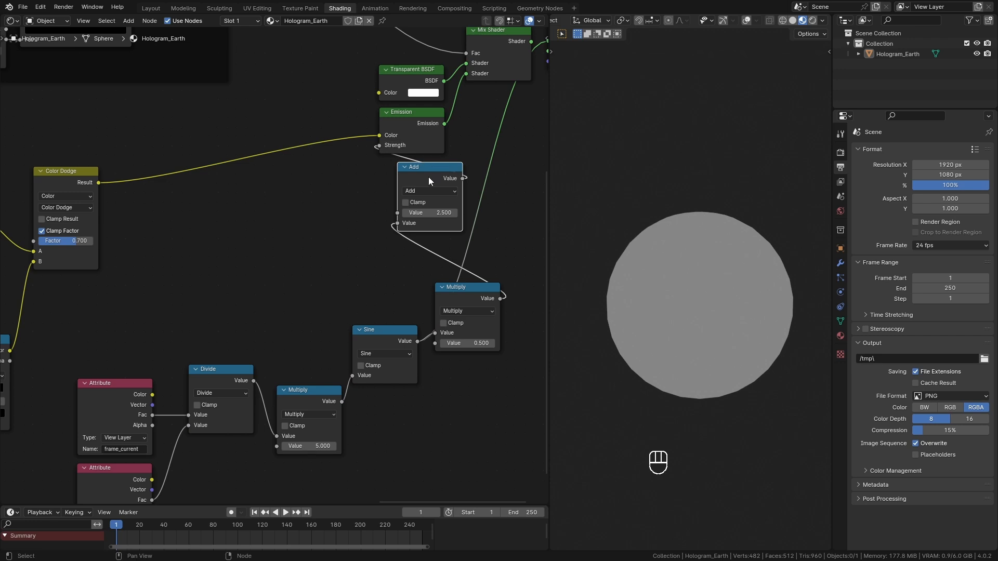
pyautogui.moveTo(429, 178); pyautogui.dragTo(400, 177)
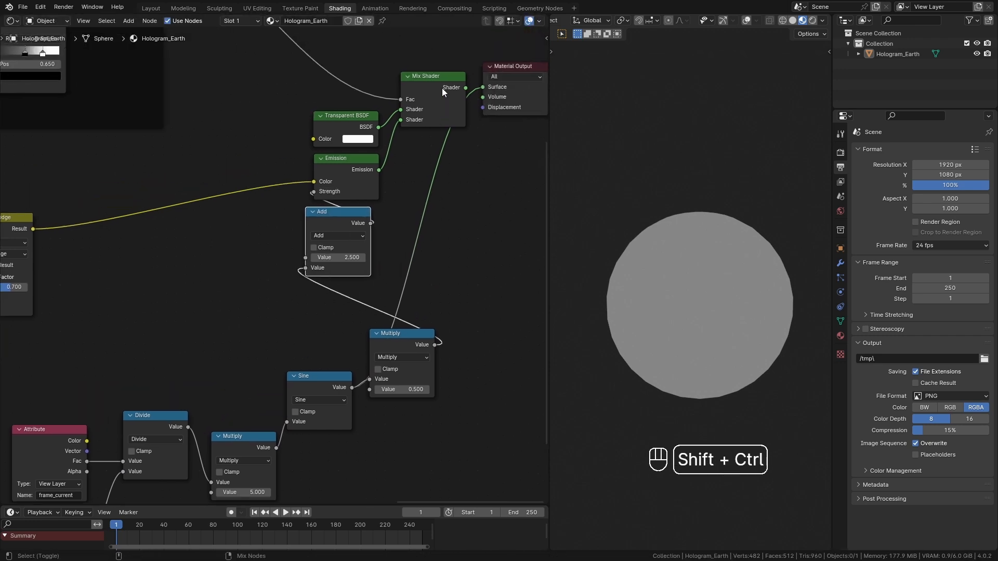
# Reconnect the Mix Shader to the Material Output and play the animation to check the pulsing globe
pyautogui.keyDown('ctrl'); pyautogui.keyDown('shift'); pyautogui.click(442, 88); pyautogui.keyUp('shift'); pyautogui.keyUp('ctrl')
pyautogui.moveTo(396, 258); pyautogui.dragTo(476, 223, button='middle')
pyautogui.moveTo(429, 195); pyautogui.dragTo(435, 195)
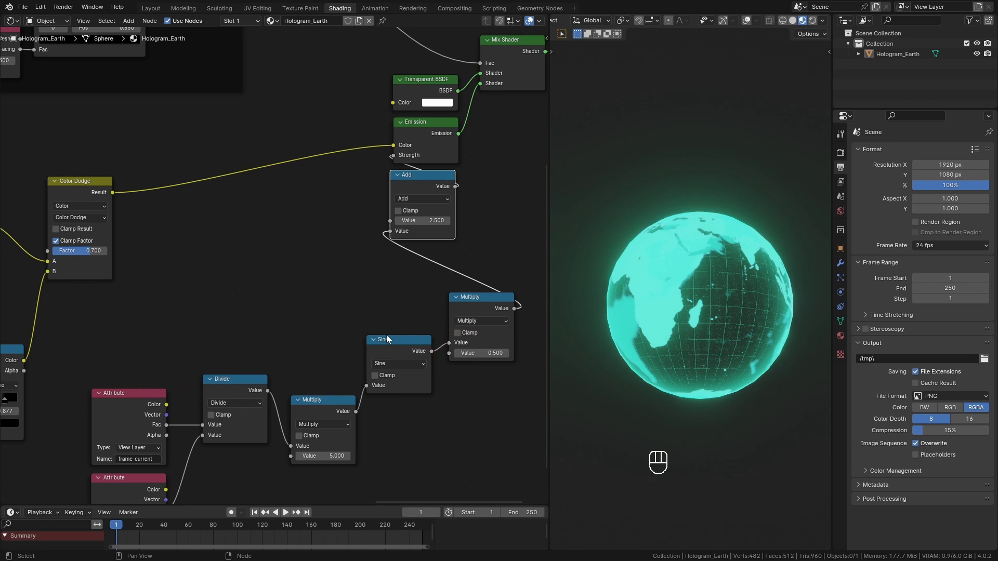
pyautogui.press('space')
pyautogui.moveTo(140, 530); pyautogui.dragTo(264, 526)
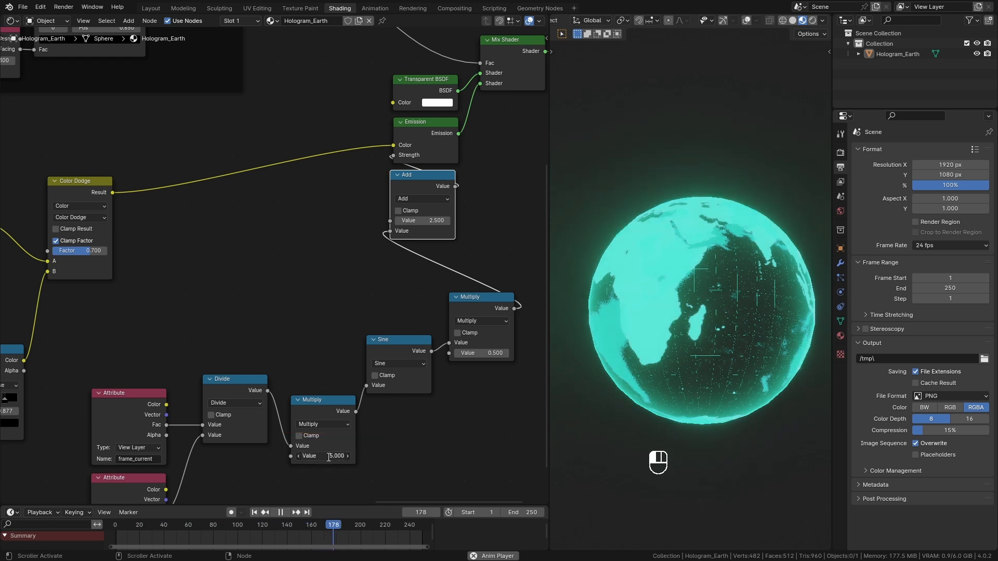
# Slow the pulse by setting the Multiply value before the Sine node to 2.000, and stop playback
pyautogui.click(328, 457)
pyautogui.press('Return')
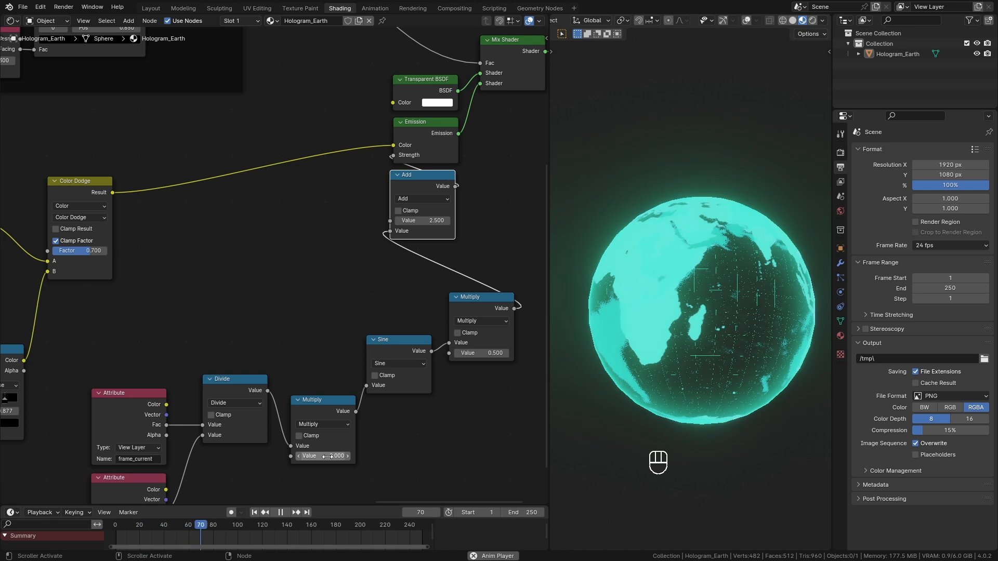
pyautogui.press('space')
# Stack the second Multiply and Sine nodes beneath the Add node, tidy the chain, and save the file
pyautogui.scroll(-1, 444, 293)
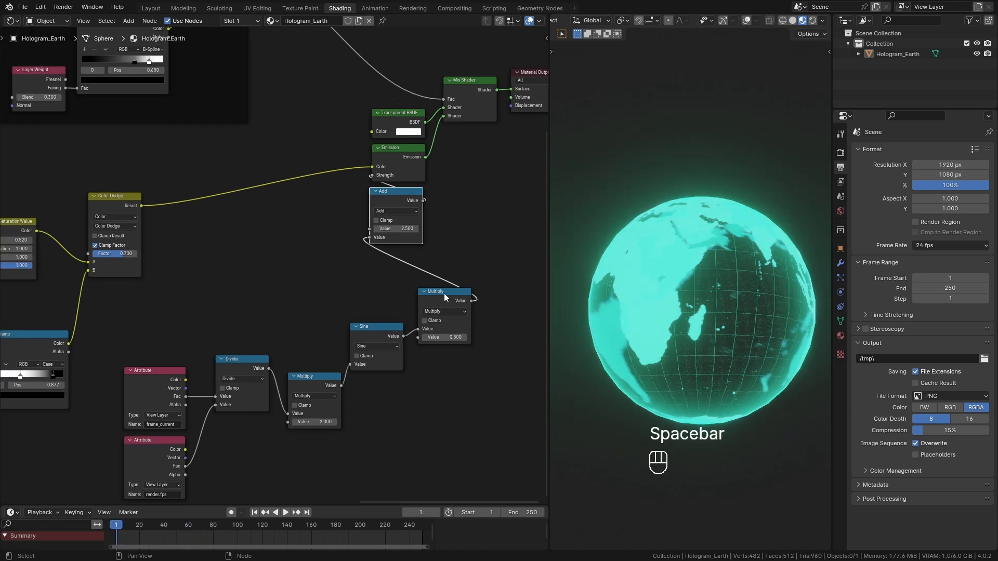
pyautogui.moveTo(444, 293); pyautogui.dragTo(392, 265)
pyautogui.moveTo(380, 432); pyautogui.dragTo(146, 331)
pyautogui.moveTo(390, 335); pyautogui.dragTo(404, 334)
pyautogui.scroll(-4, 443, 296)
pyautogui.hotkey('ctrl', 's')
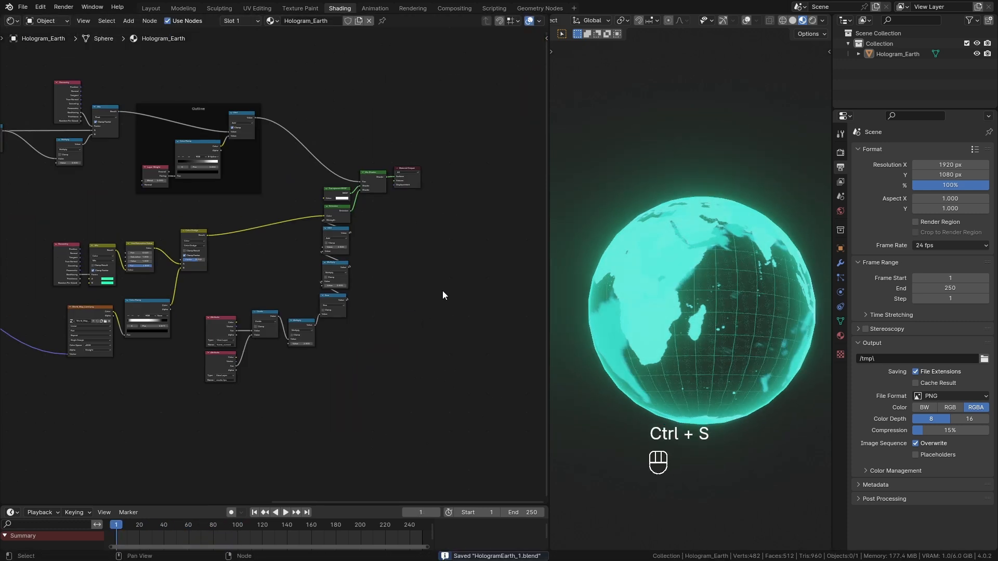
# Create a new geometry node tree on Hologram_Earth in the Geometry Nodes workspace and space its Group Input and Output apart
pyautogui.click(550, 8)
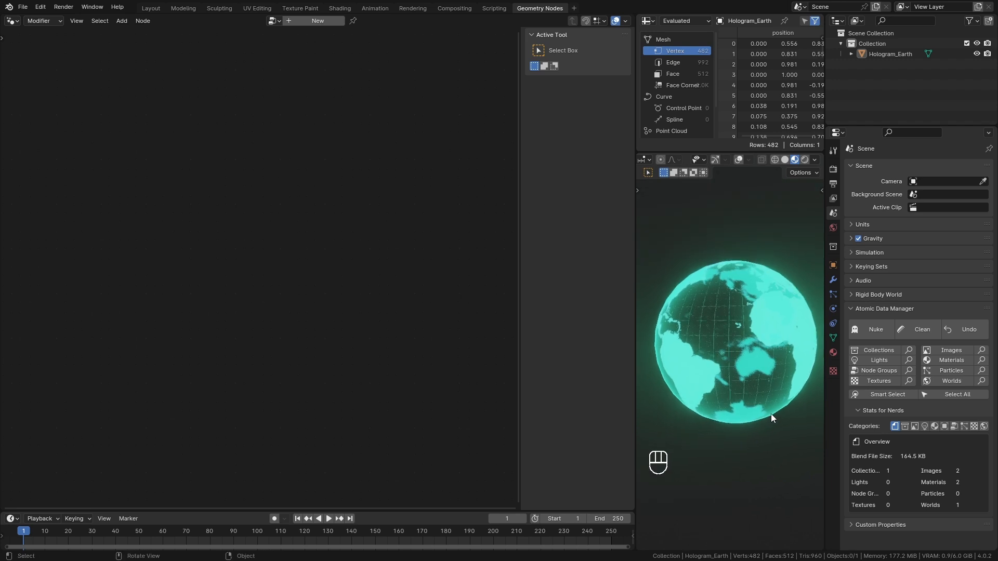
pyautogui.click(833, 280)
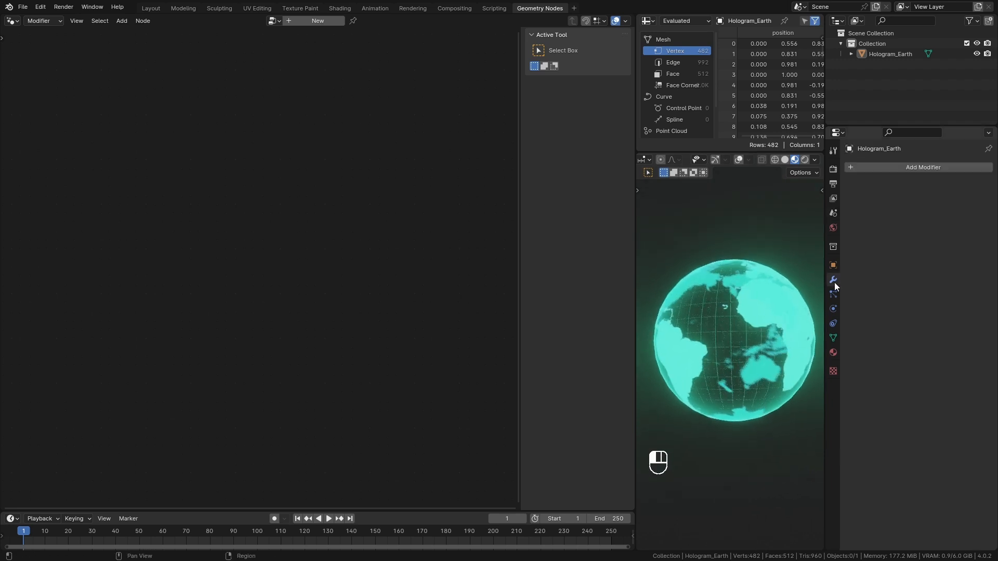
pyautogui.click(305, 23)
pyautogui.moveTo(196, 338); pyautogui.dragTo(332, 215, button='middle')
pyautogui.moveTo(405, 268); pyautogui.dragTo(431, 199)
pyautogui.moveTo(164, 266); pyautogui.dragTo(79, 240)
# Add a Subdivision Surface node between the Group Input and the Group Output, with level 1
pyautogui.hotkey('shift', 'a')
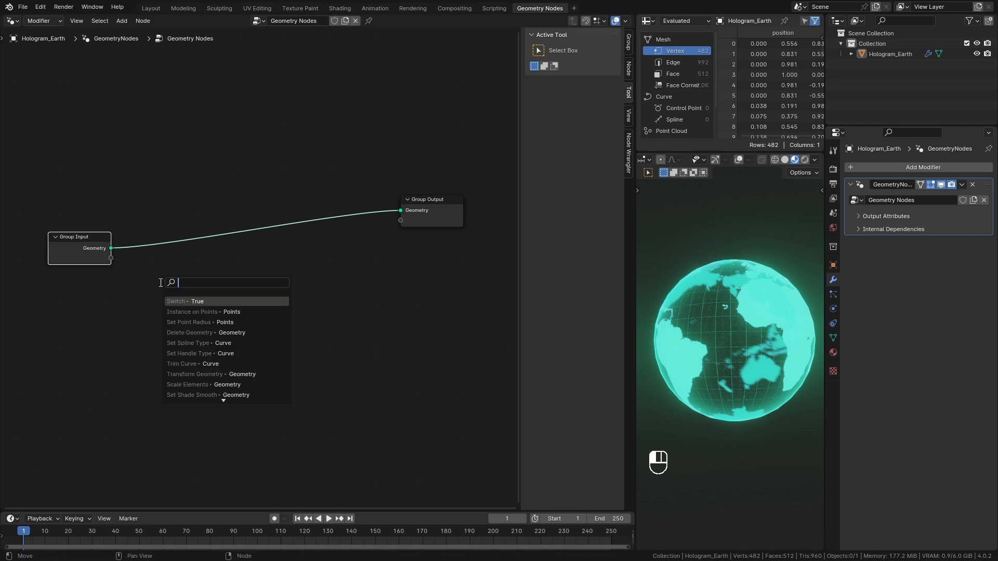
pyautogui.write('subd')
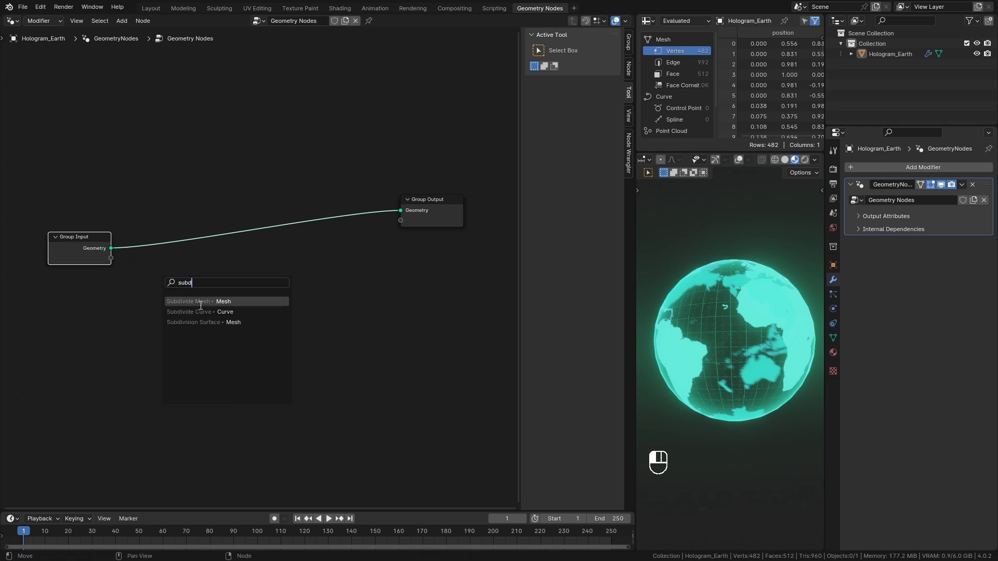
pyautogui.click(201, 323)
pyautogui.click(204, 239)
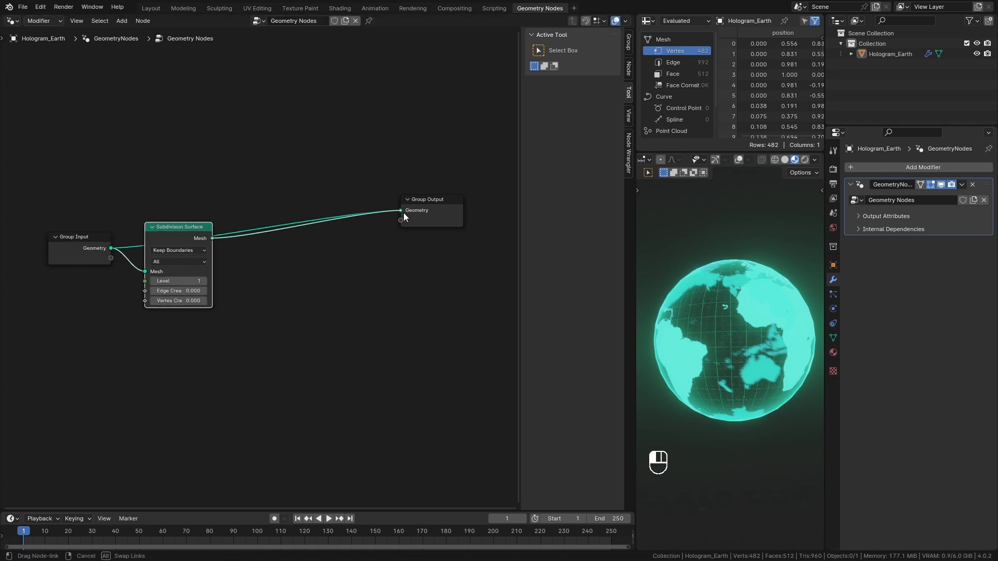
pyautogui.moveTo(404, 213); pyautogui.dragTo(404, 213)
pyautogui.moveTo(208, 247); pyautogui.dragTo(207, 213)
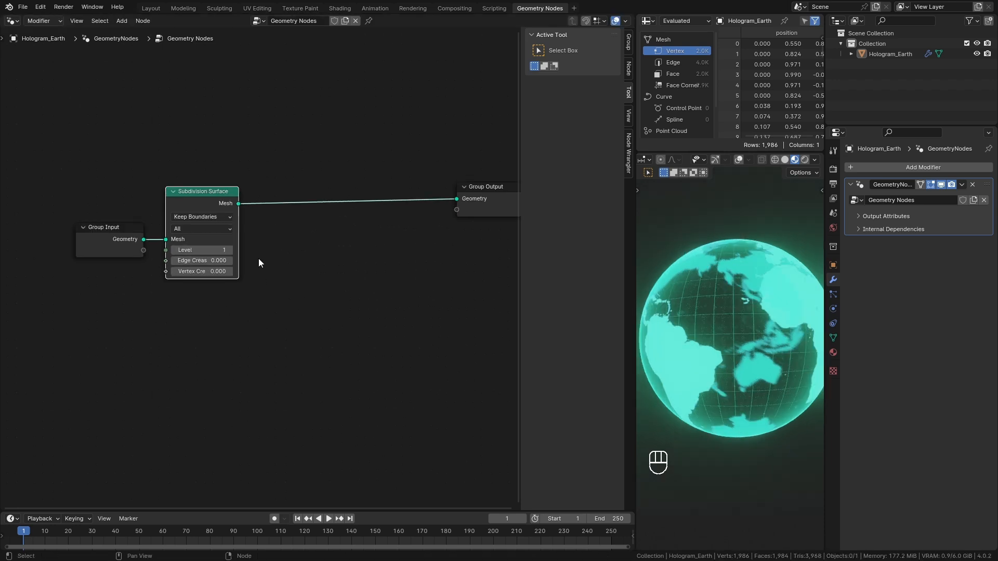
# Insert a Transform Geometry node between Subdivision Surface and Group Output and set its Z rotation to 26°
pyautogui.moveTo(238, 204); pyautogui.dragTo(296, 237)
pyautogui.write('tra')
pyautogui.press('Return')
pyautogui.moveTo(361, 227); pyautogui.dragTo(342, 228)
pyautogui.moveTo(334, 319)
pyautogui.mouseDown()
pyautogui.moveTo(359, 319)
pyautogui.moveTo(322, 324)
pyautogui.mouseUp()
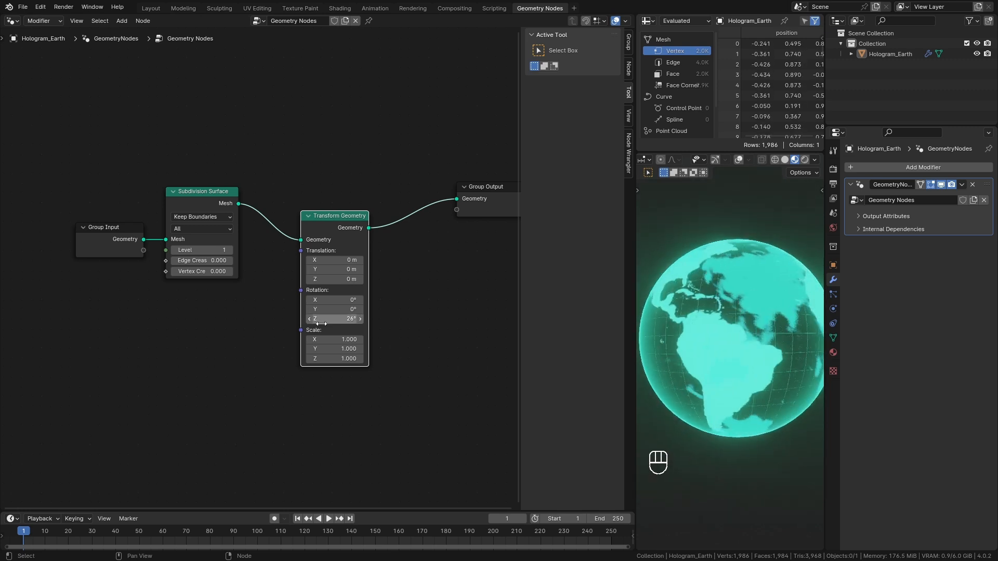
# Add a Scene Time node below the Group Input and feed its Seconds output into a new Multiply math node
pyautogui.hotkey('shift', 'a')
pyautogui.write('scene')
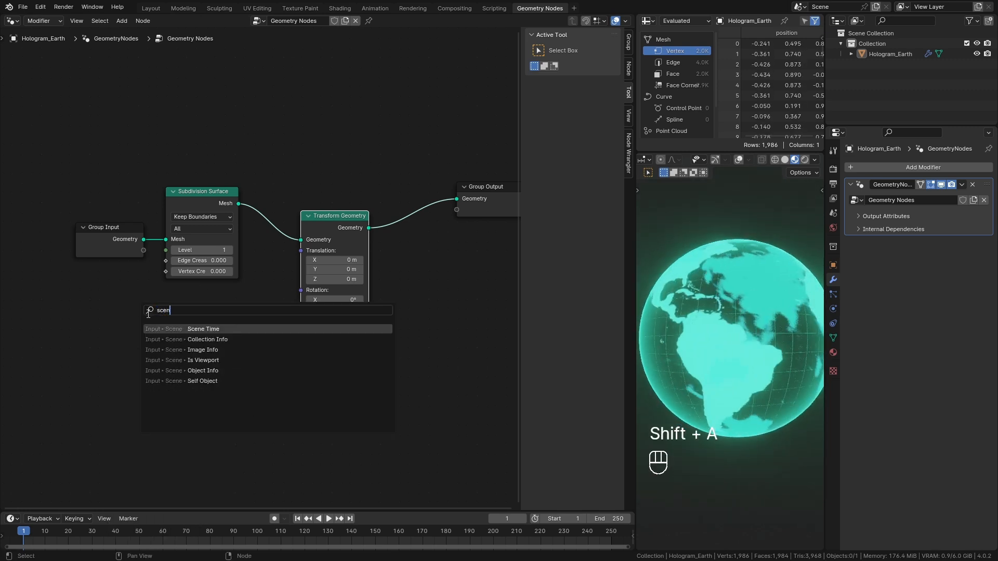
pyautogui.click(171, 327)
pyautogui.click(97, 337)
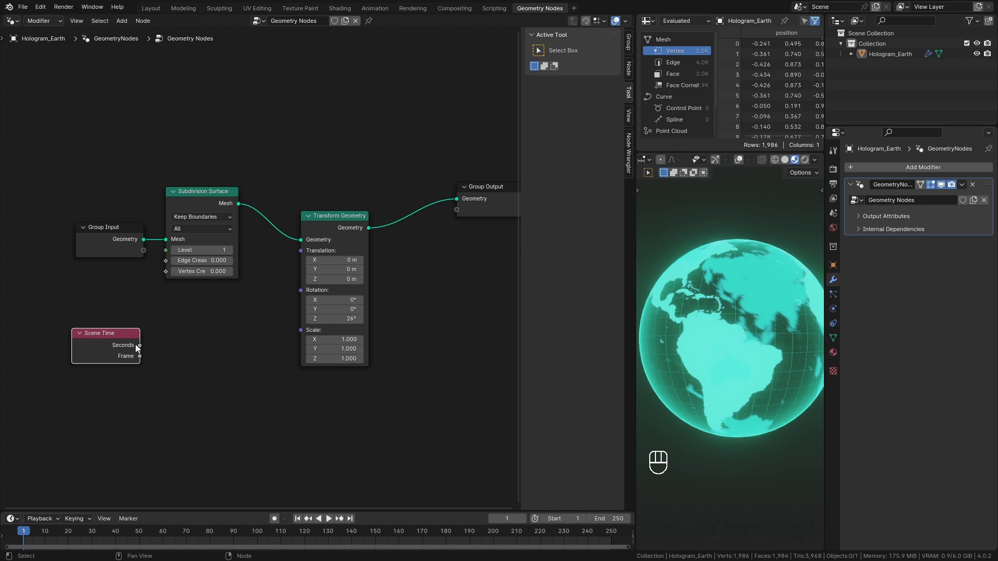
pyautogui.moveTo(141, 345); pyautogui.dragTo(186, 351)
pyautogui.write('multi')
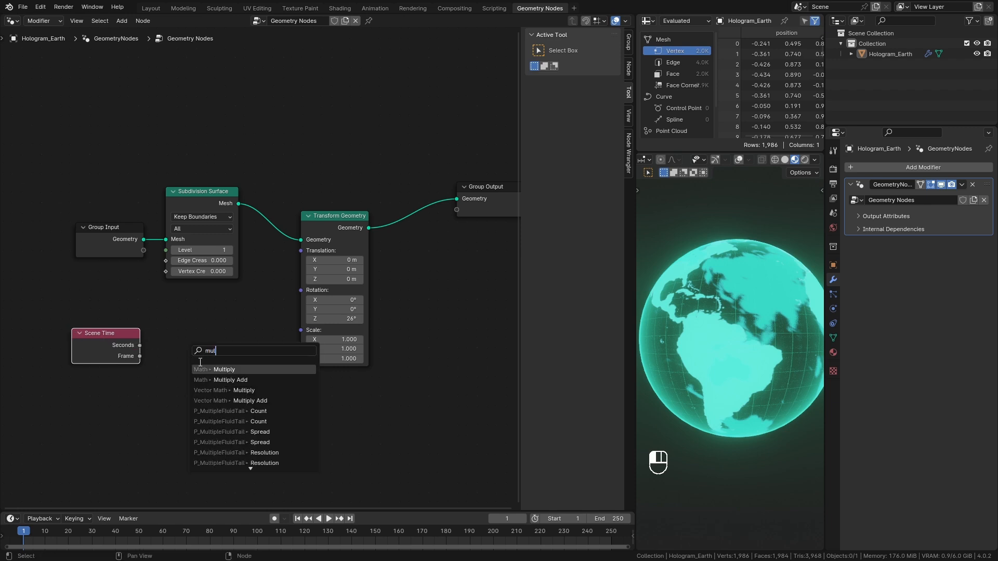
pyautogui.press('Return')
pyautogui.click(188, 334)
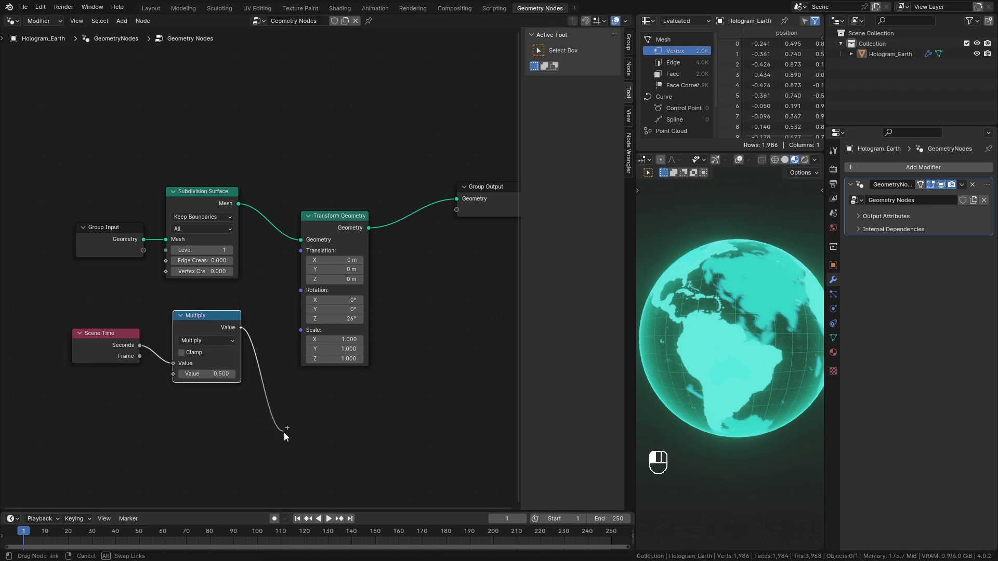
# Route the Multiply value into the Z input of a new Combine XYZ node and connect its Vector to the Transform Geometry Rotation
pyautogui.moveTo(284, 433); pyautogui.dragTo(285, 432)
pyautogui.write('xyz')
pyautogui.press('Return')
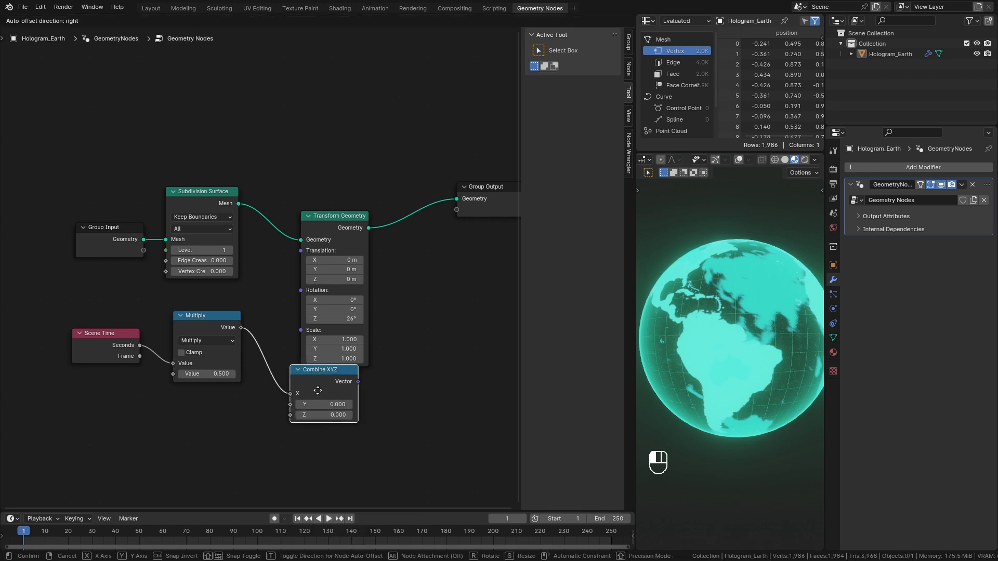
pyautogui.click(299, 410)
pyautogui.moveTo(274, 419); pyautogui.dragTo(275, 420)
pyautogui.moveTo(290, 405); pyautogui.dragTo(291, 426)
pyautogui.moveTo(235, 415); pyautogui.dragTo(96, 325)
pyautogui.moveTo(202, 328); pyautogui.dragTo(163, 395)
pyautogui.moveTo(308, 387); pyautogui.dragTo(232, 321)
pyautogui.moveTo(299, 291); pyautogui.dragTo(299, 292)
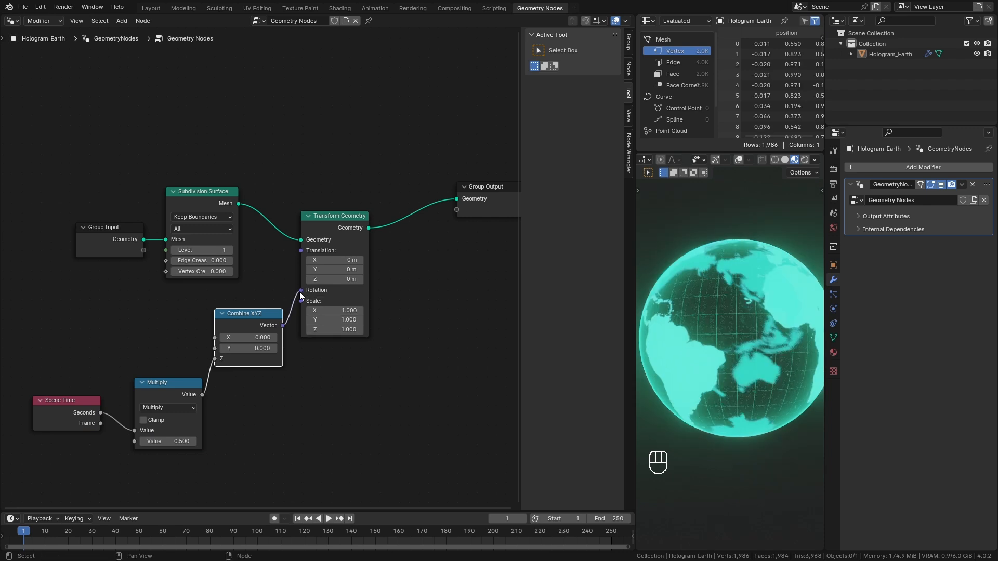
# Align the Multiply and Scene Time nodes beside Combine XYZ, and play the animation briefly to check the globe's spin
pyautogui.moveTo(172, 411); pyautogui.dragTo(171, 342)
pyautogui.moveTo(67, 411); pyautogui.dragTo(72, 355)
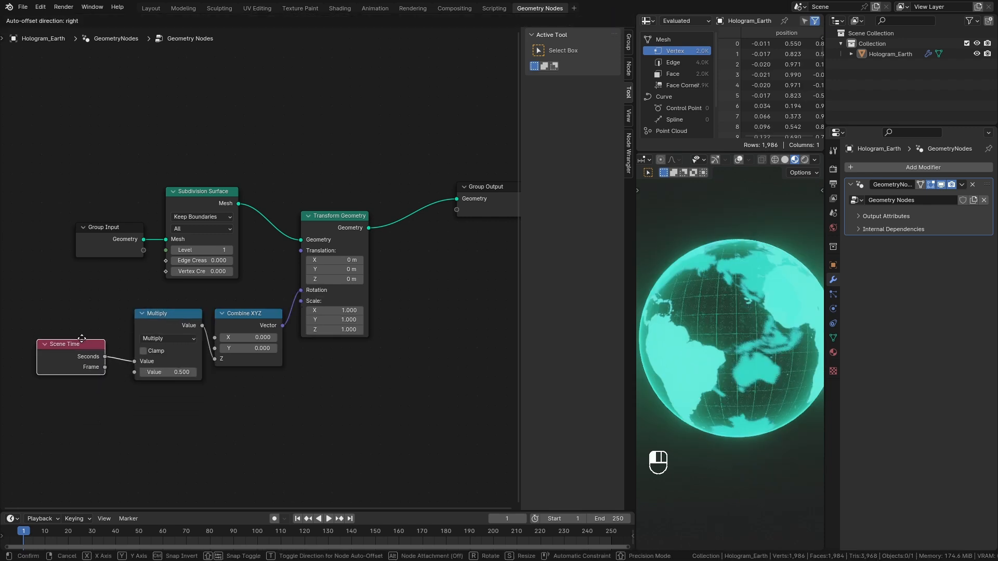
pyautogui.press('space')
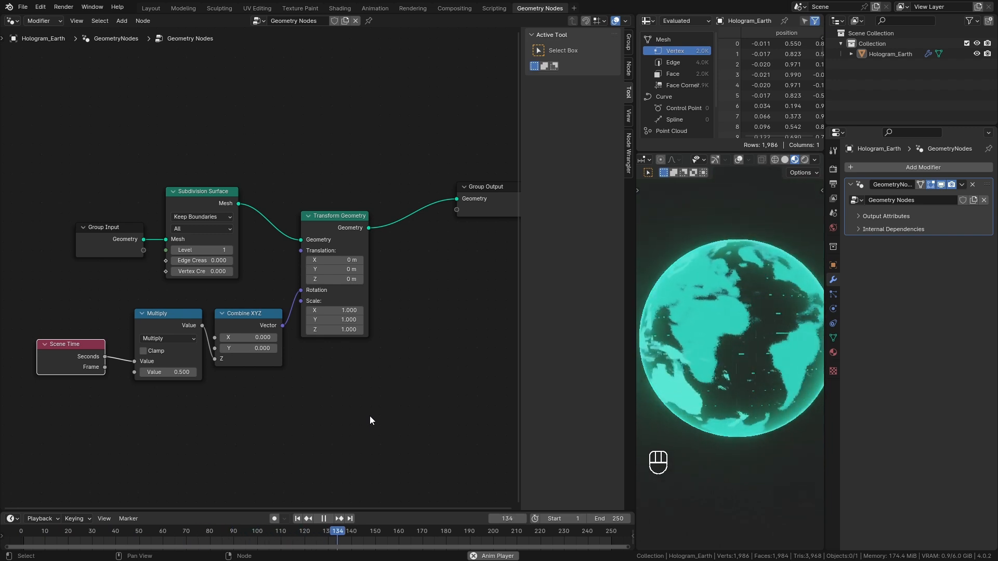
pyautogui.press('space')
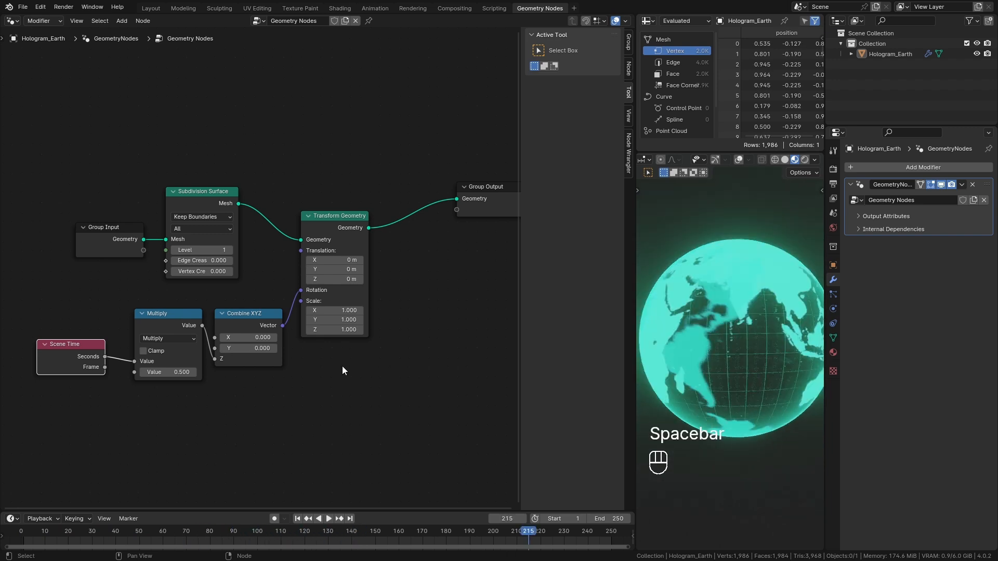
# Duplicate the Transform Geometry node before the Group Output and set its rotation to X -23.5° and Z 0°
pyautogui.moveTo(466, 244); pyautogui.dragTo(355, 264, button='middle')
pyautogui.moveTo(405, 238); pyautogui.dragTo(469, 237)
pyautogui.click(239, 238)
pyautogui.hotkey('shift', 'd')
pyautogui.click(355, 217)
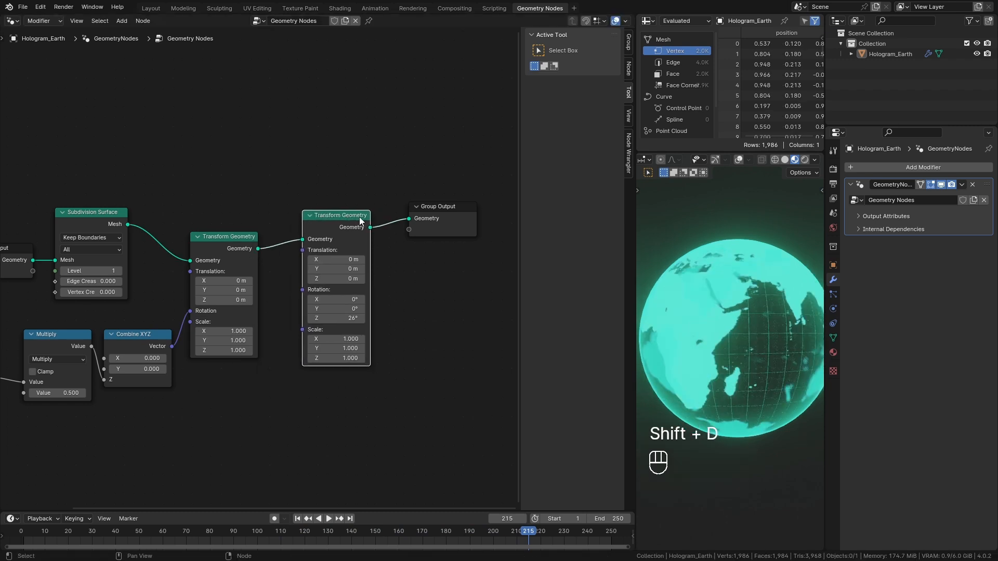
pyautogui.press('Return')
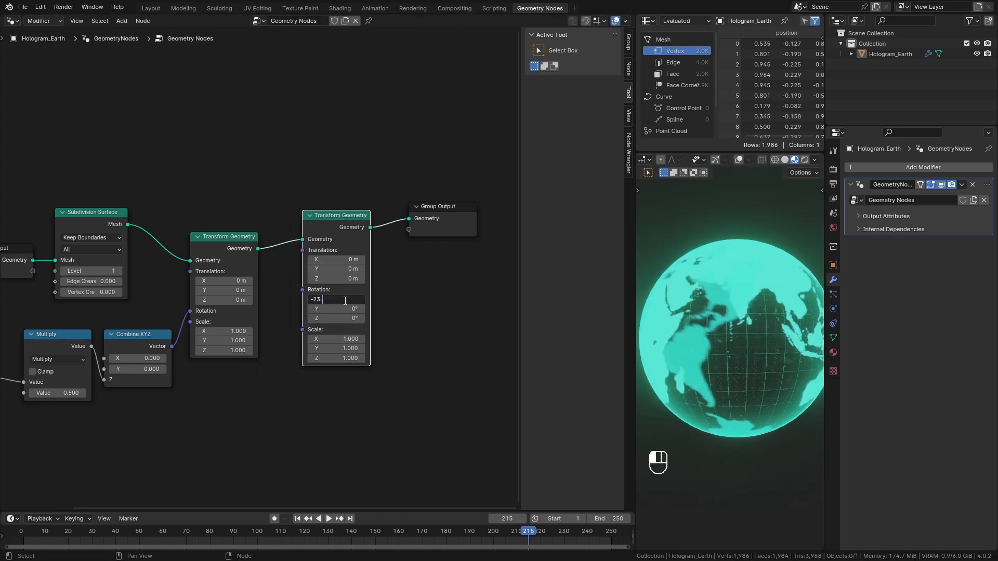
pyautogui.press('Return')
# Play the animation and view the tilted, spinning globe from different angles
pyautogui.press('space')
pyautogui.press('space')
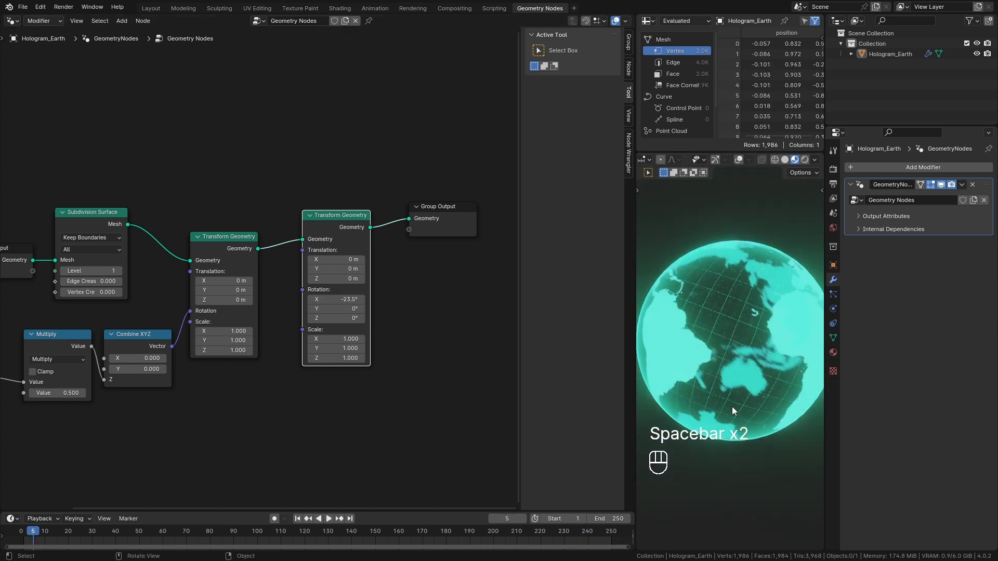
pyautogui.press('space')
pyautogui.moveTo(754, 413); pyautogui.dragTo(777, 365, button='middle')
pyautogui.press('space')
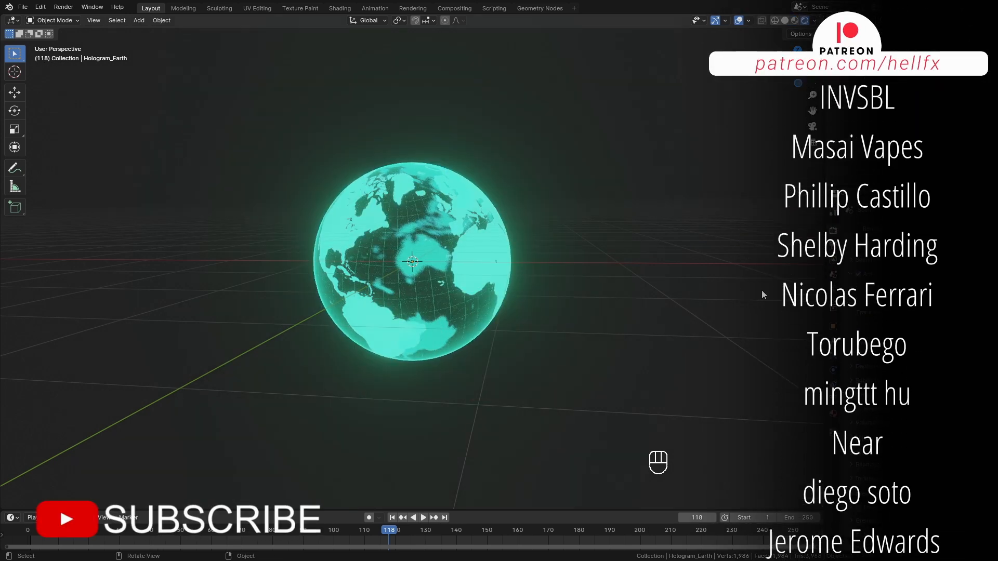
pyautogui.moveTo(517, 338)
pyautogui.mouseDown(button='middle')
pyautogui.moveTo(560, 337)
pyautogui.moveTo(532, 343)
pyautogui.mouseUp(button='middle')
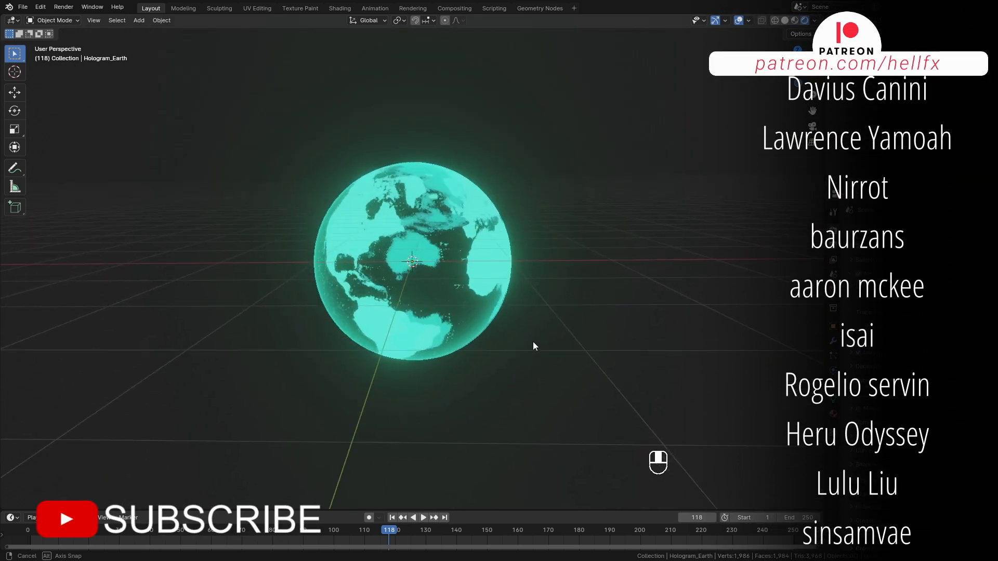
pyautogui.press('space')
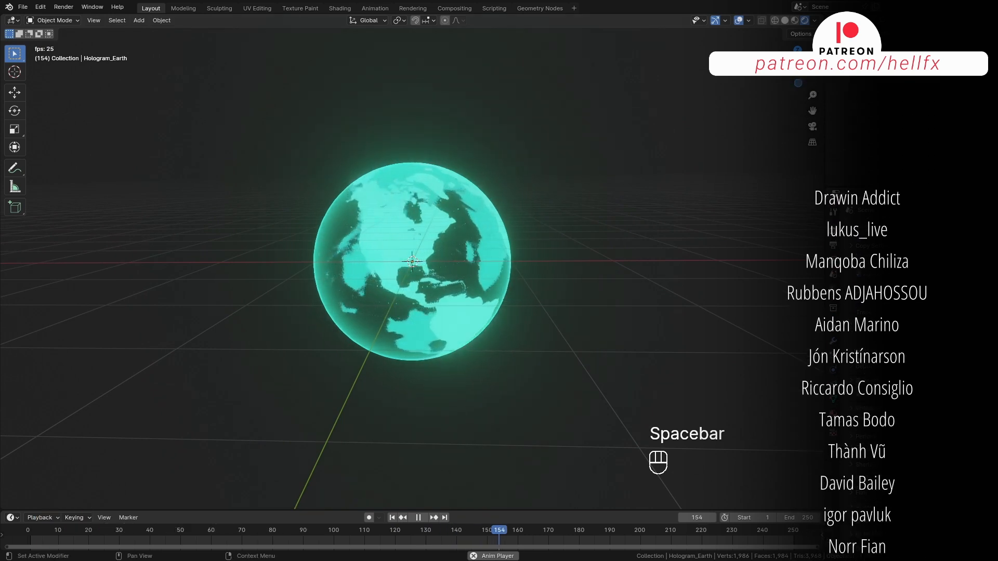